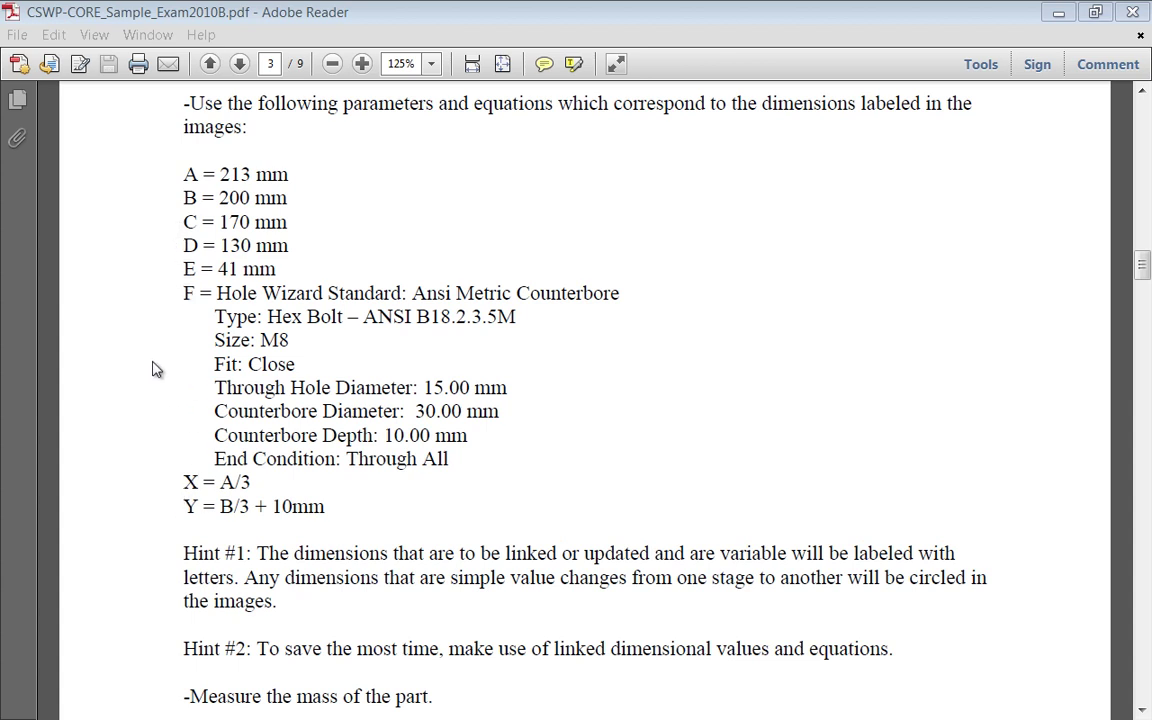
Step: Examine the exam PDF's parameters and the initial part's dimensioned views on page 2 to see which dimensions carry letters
{"action": "scroll", "coordinate": [185, 300], "scroll_direction": "up", "scroll_amount": 5}
{"action": "scroll", "coordinate": [307, 342], "scroll_direction": "down", "scroll_amount": 14}
{"action": "scroll", "coordinate": [307, 342], "scroll_direction": "down", "scroll_amount": 8}
{"action": "scroll", "coordinate": [308, 330], "scroll_direction": "up", "scroll_amount": 20}
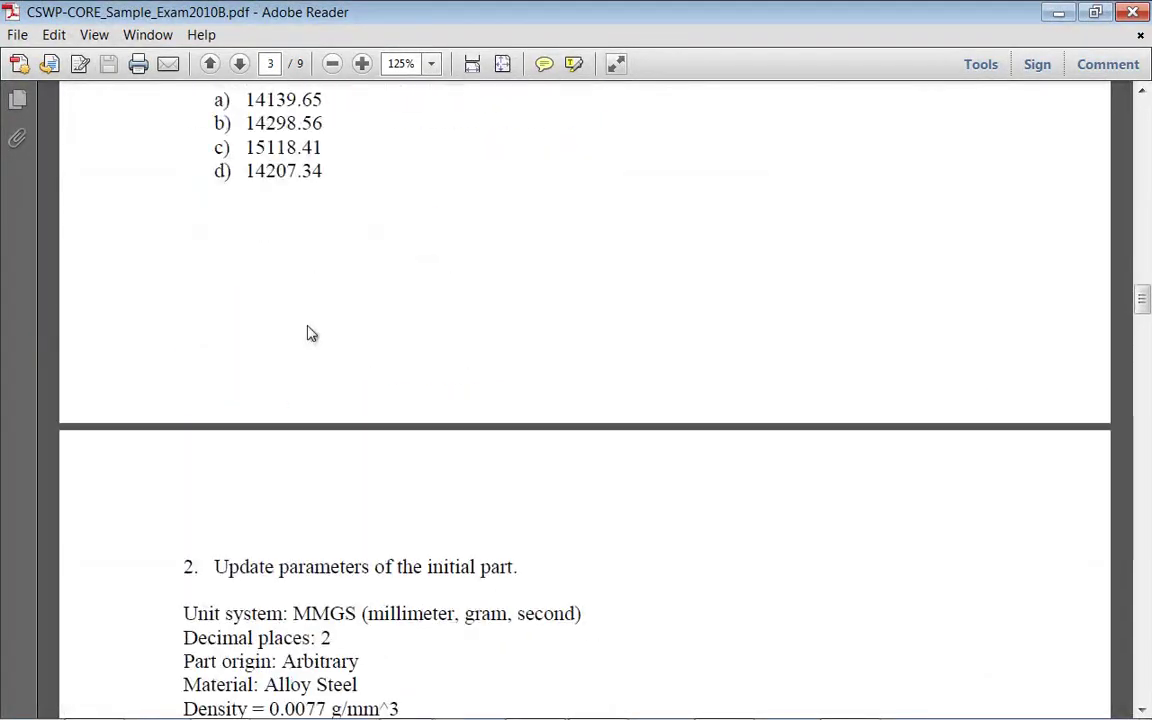
{"action": "scroll", "coordinate": [310, 330], "scroll_direction": "up", "scroll_amount": 10}
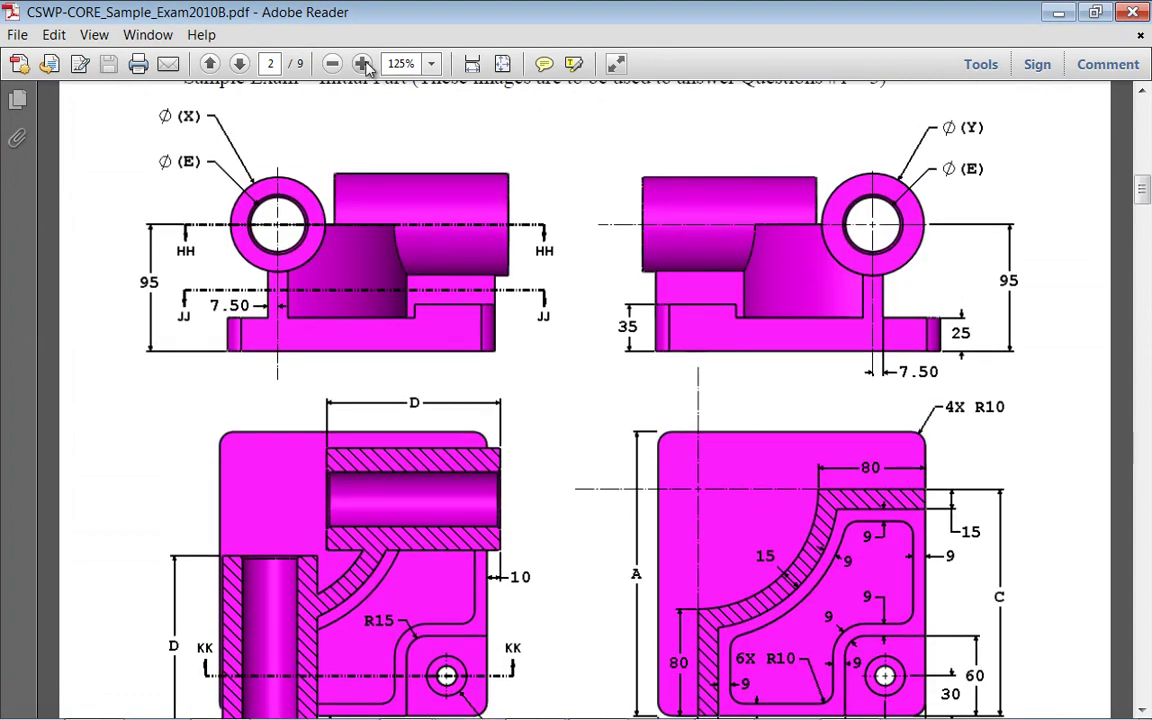
{"action": "left_click", "coordinate": [332, 63]}
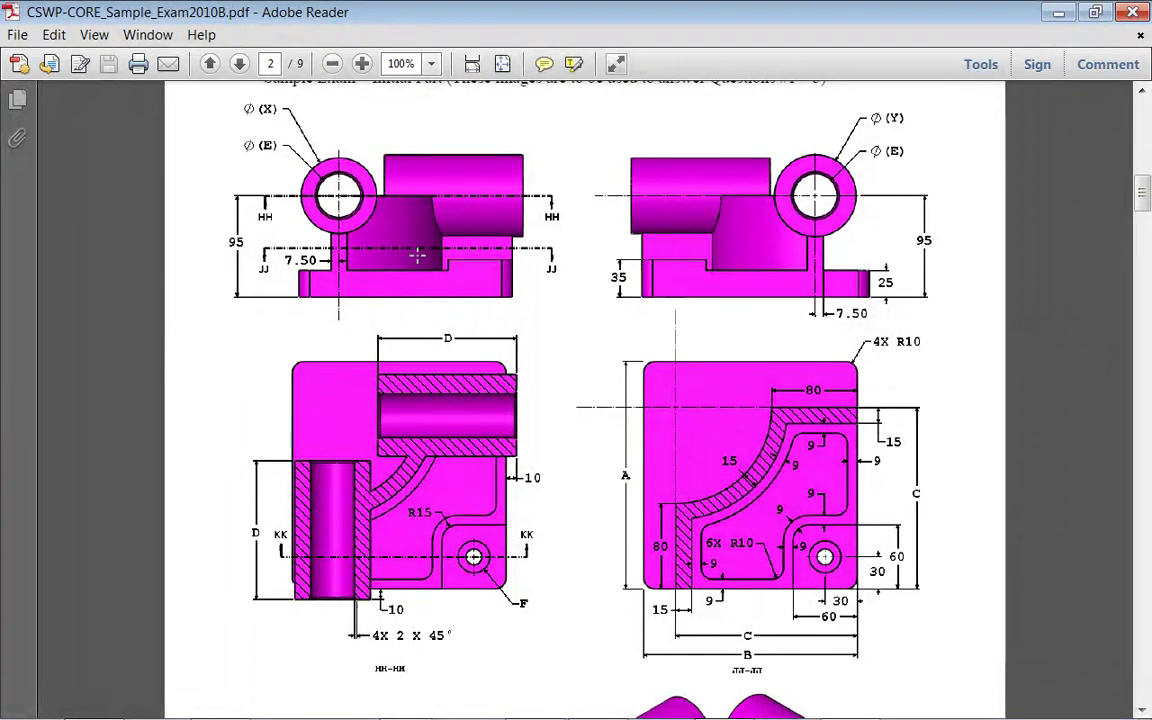
{"action": "scroll", "coordinate": [413, 256], "scroll_direction": "up", "scroll_amount": 3}
{"action": "scroll", "coordinate": [415, 258], "scroll_direction": "down", "scroll_amount": 3}
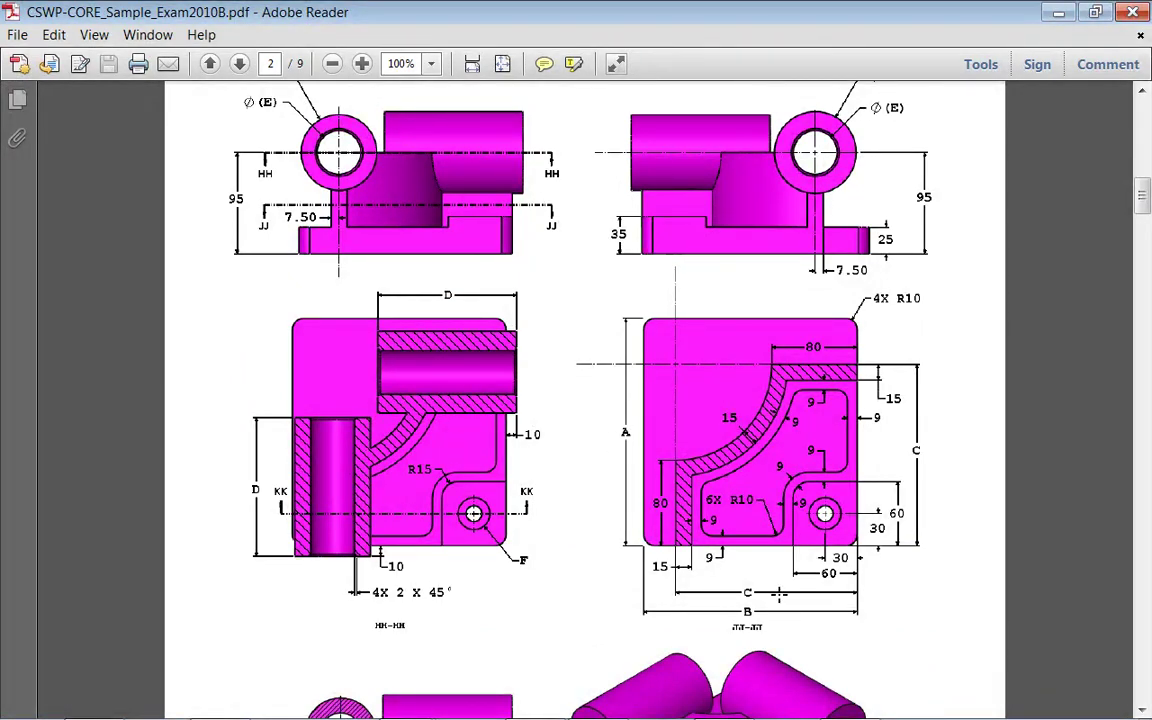
{"action": "scroll", "coordinate": [778, 594], "scroll_direction": "up", "scroll_amount": 1}
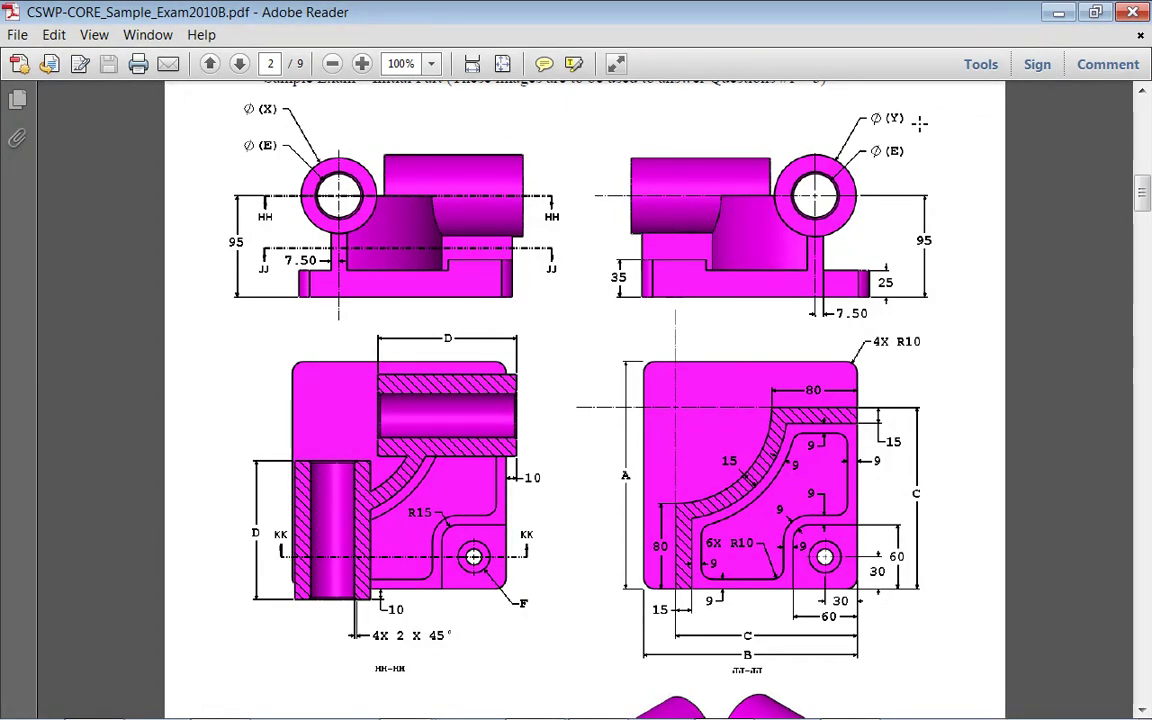
Step: Switch to SolidWorks and sketch a center rectangle about 126 by 100 mm on the Top Plane, centred on the origin
{"action": "mouse_move", "coordinate": [400, 694]}
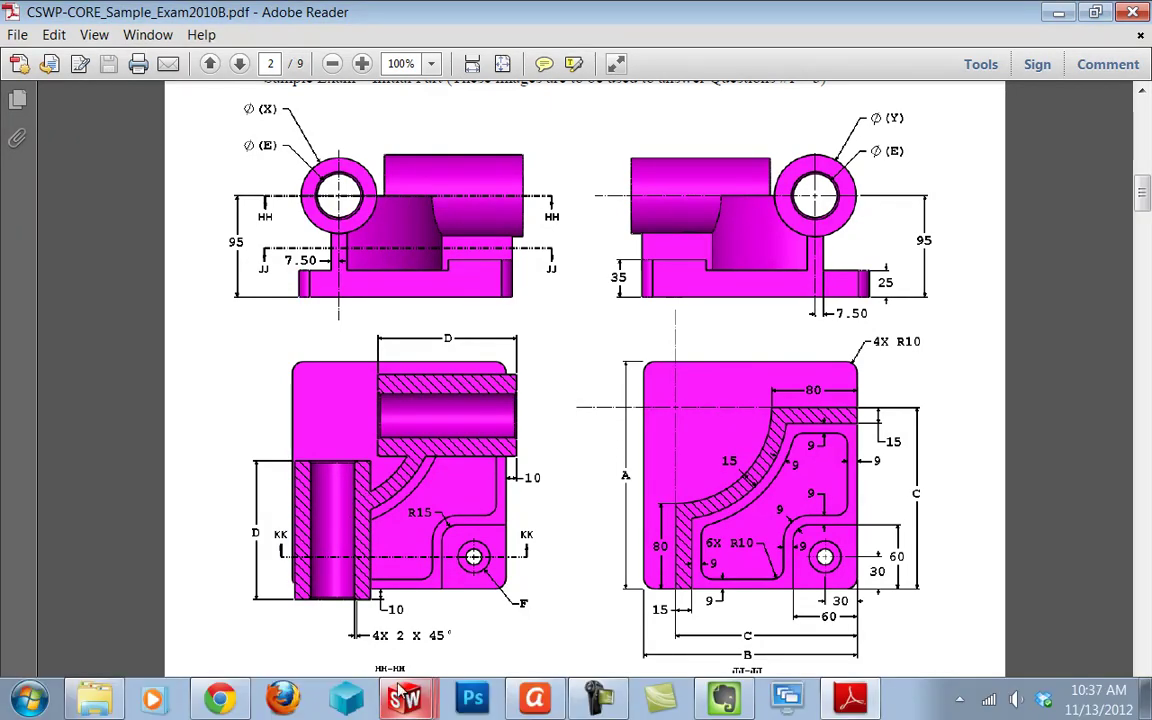
{"action": "left_click", "coordinate": [400, 648]}
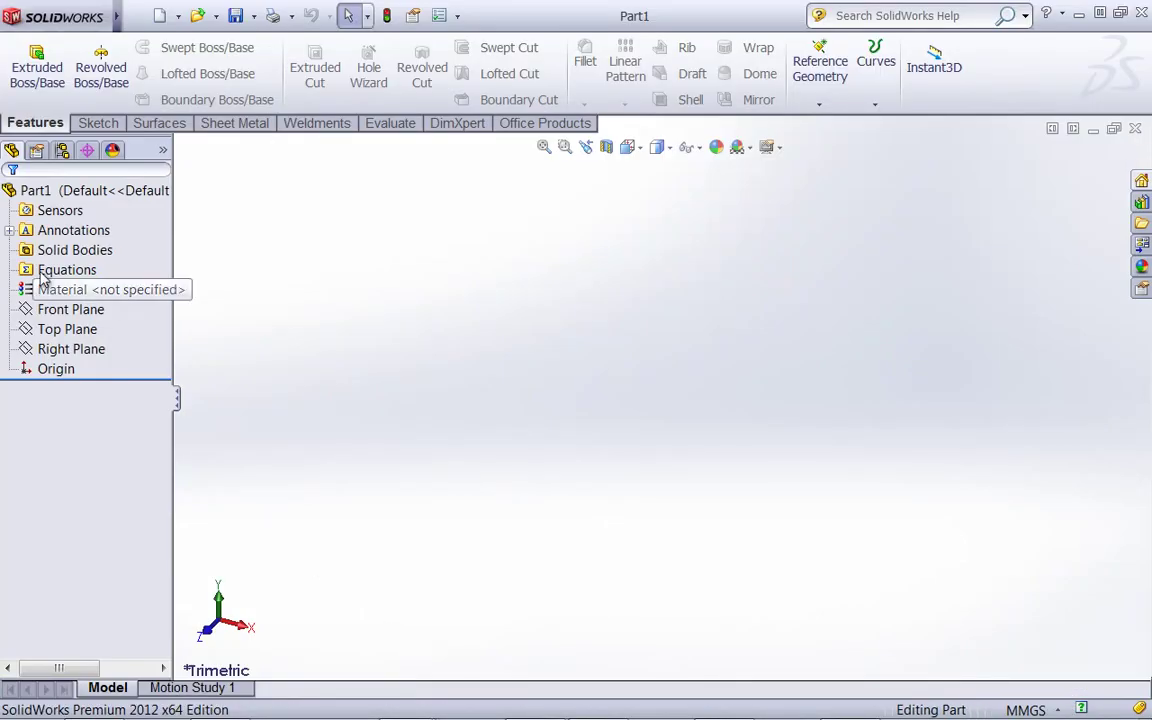
{"action": "left_click", "coordinate": [62, 328]}
{"action": "left_click", "coordinate": [97, 122]}
{"action": "left_click", "coordinate": [133, 73]}
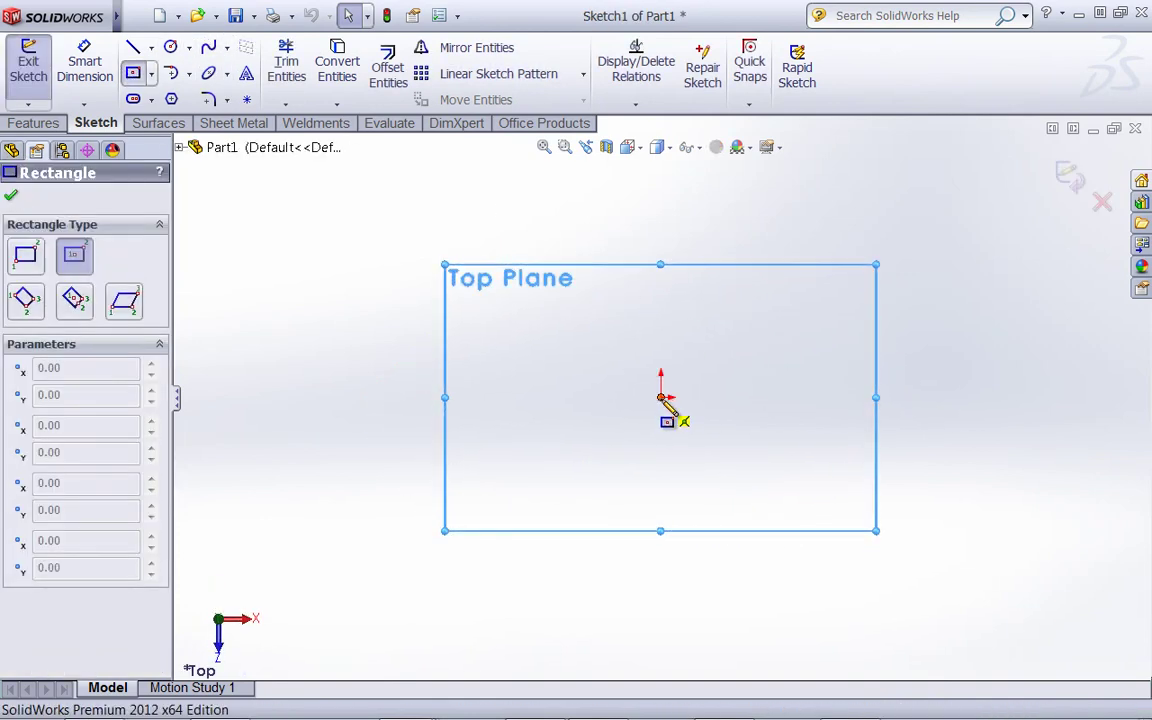
{"action": "left_click", "coordinate": [660, 397]}
{"action": "left_click", "coordinate": [814, 276]}
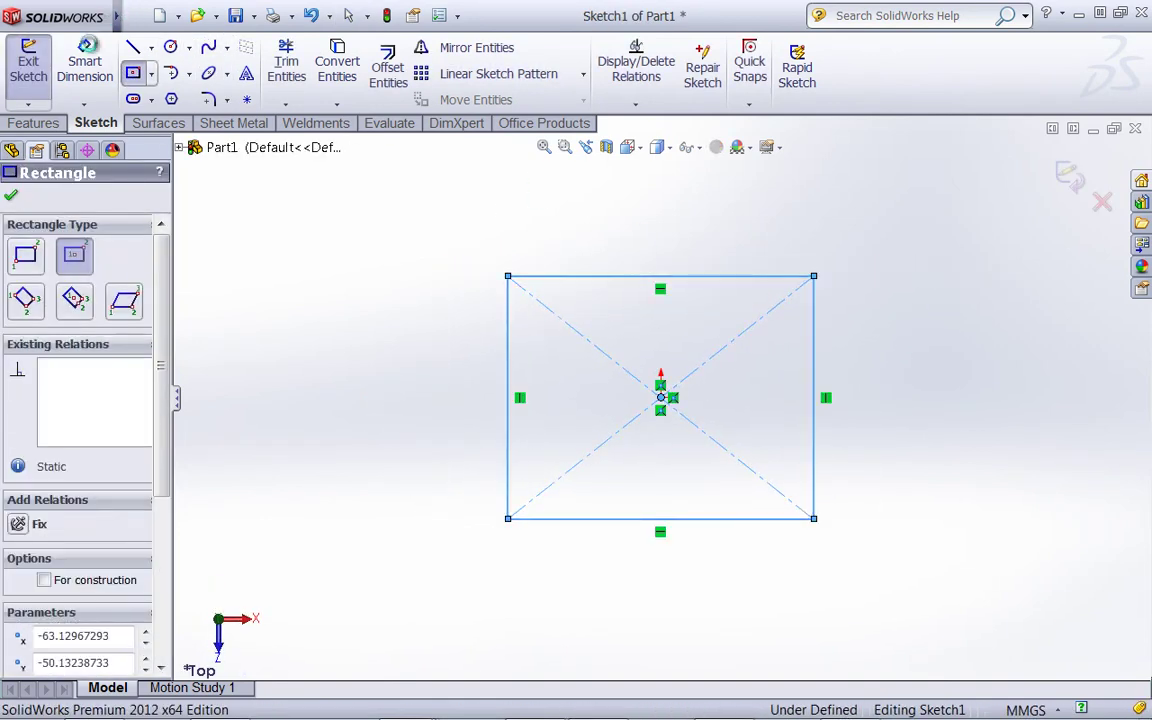
Step: Dimension the rectangle's upper horizontal edge and name the dimension A
{"action": "left_click", "coordinate": [84, 62]}
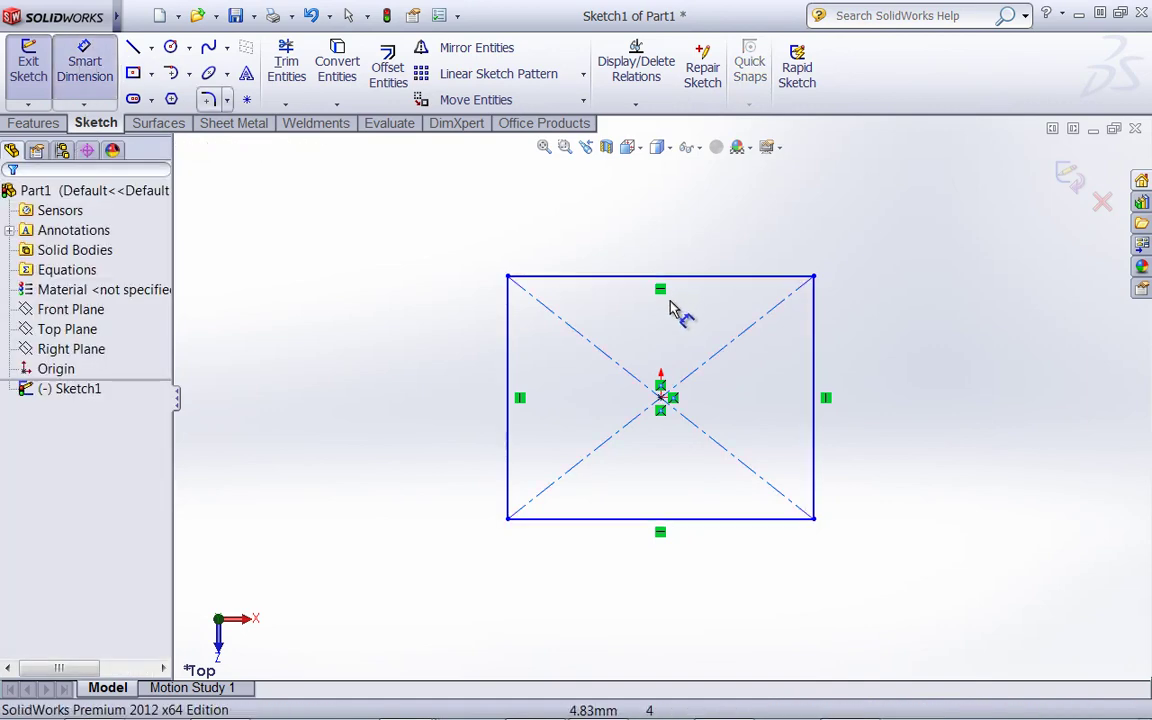
{"action": "left_click", "coordinate": [609, 277]}
{"action": "left_click", "coordinate": [617, 222]}
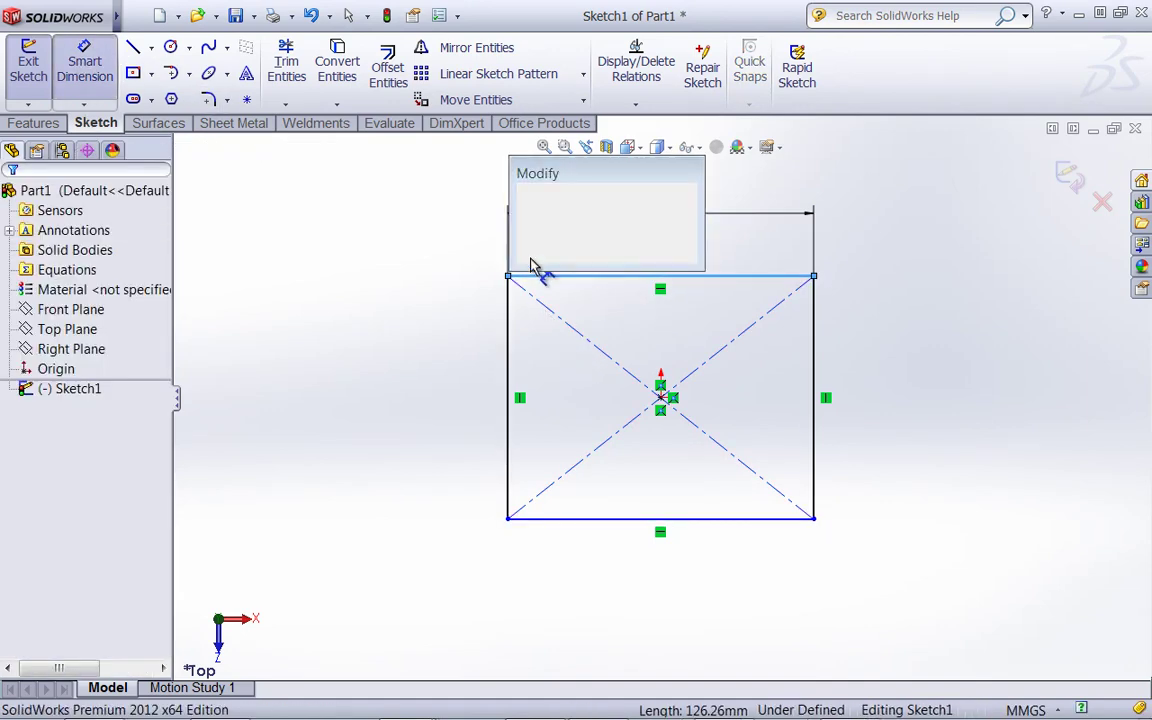
{"action": "left_click", "coordinate": [523, 195]}
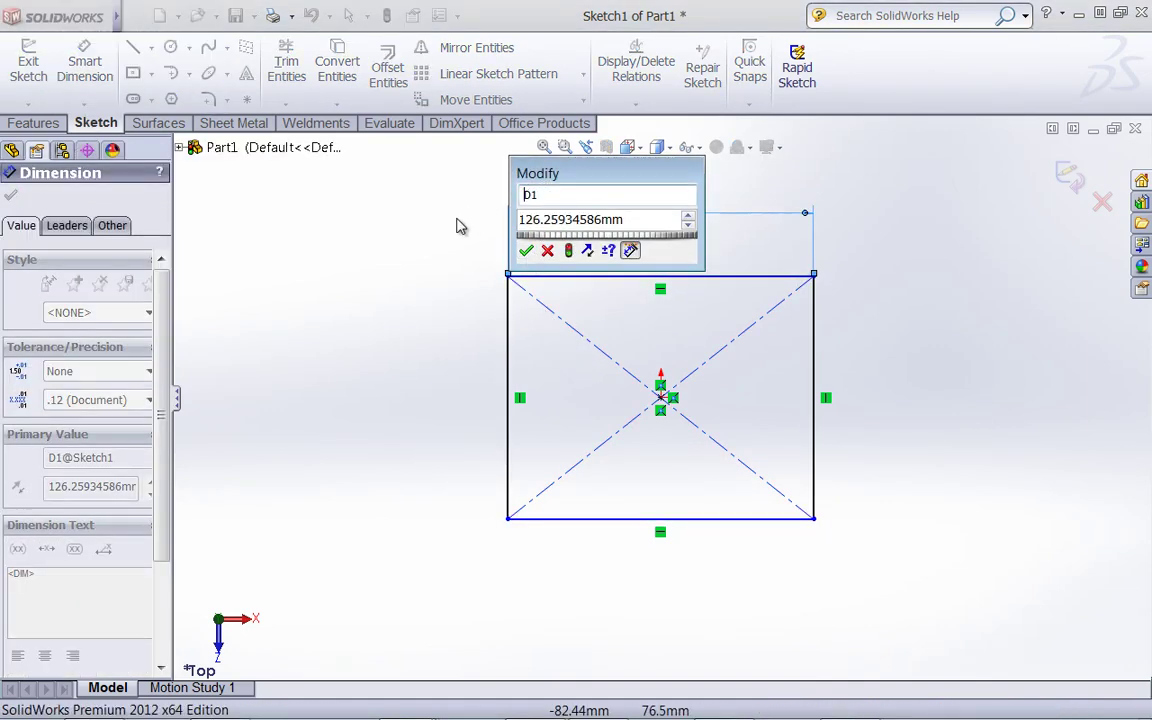
{"action": "double_click", "coordinate": [540, 194]}
{"action": "type", "text": "A"}
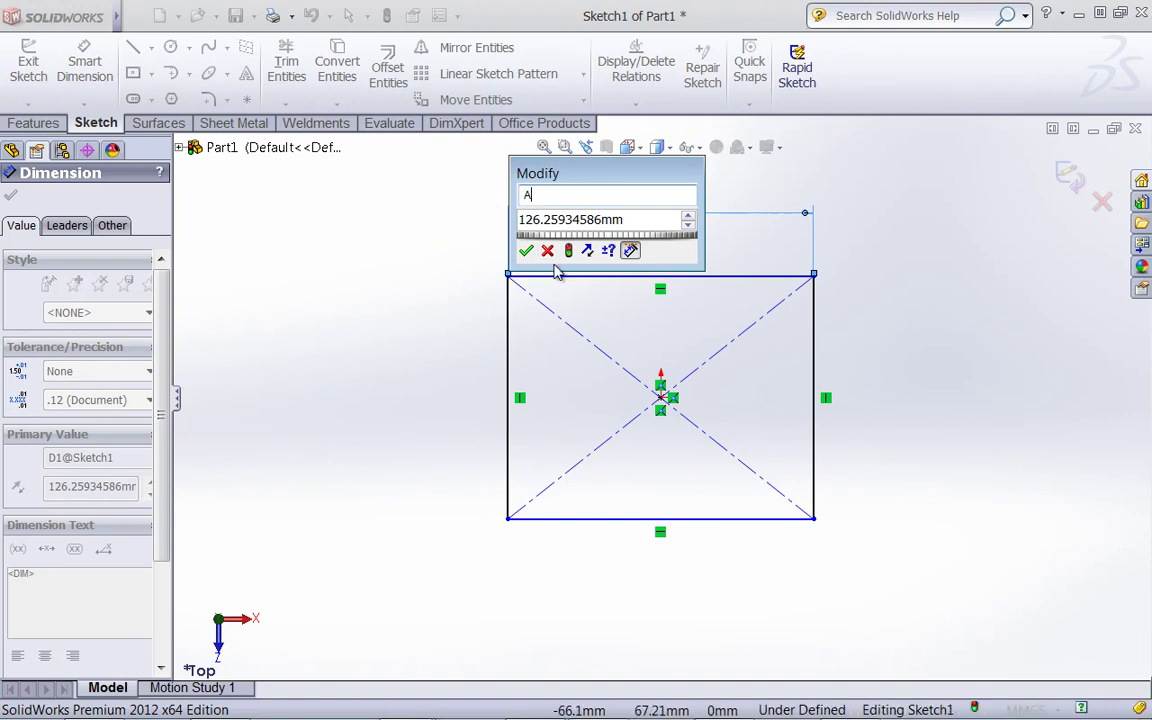
{"action": "key", "text": "Return"}
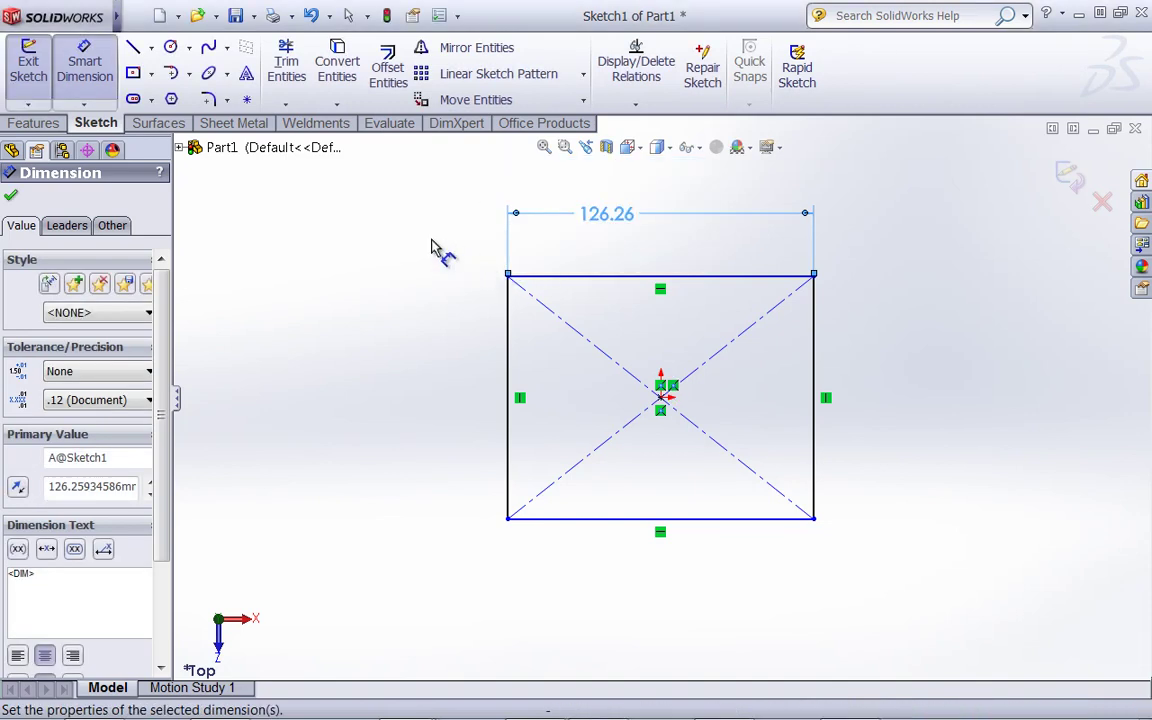
Step: Remove dimension A from the rectangle's upper edge
{"action": "left_click", "coordinate": [432, 248]}
{"action": "double_click", "coordinate": [616, 224]}
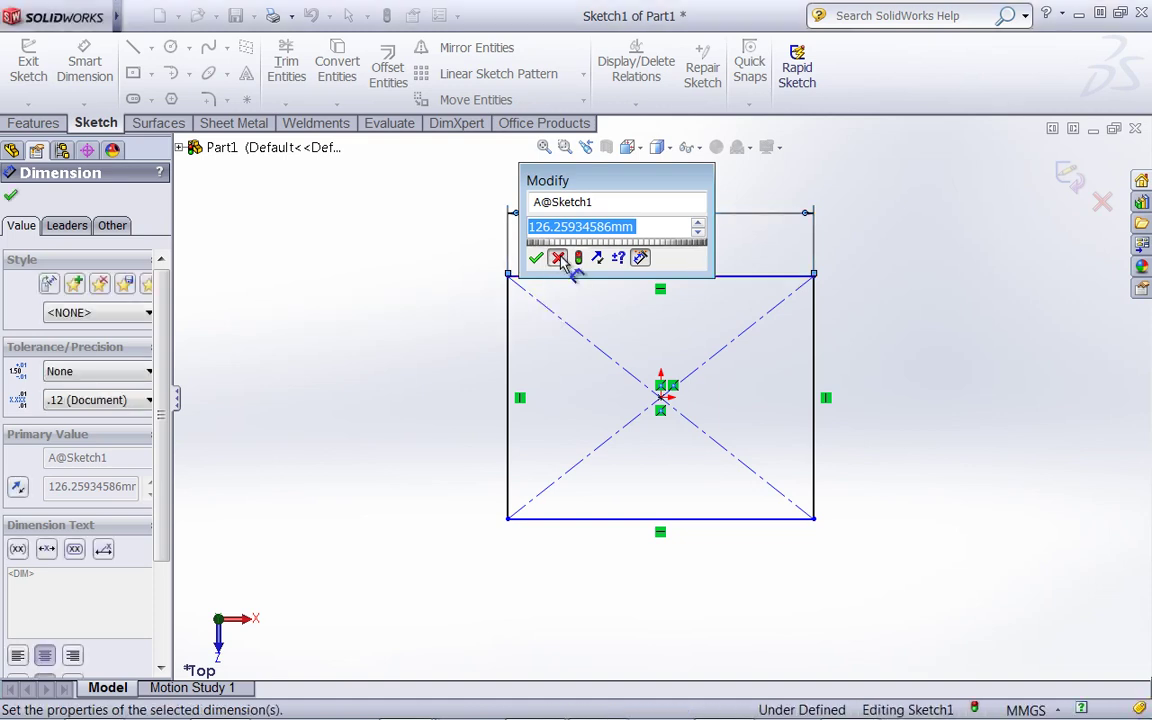
{"action": "left_click", "coordinate": [560, 259]}
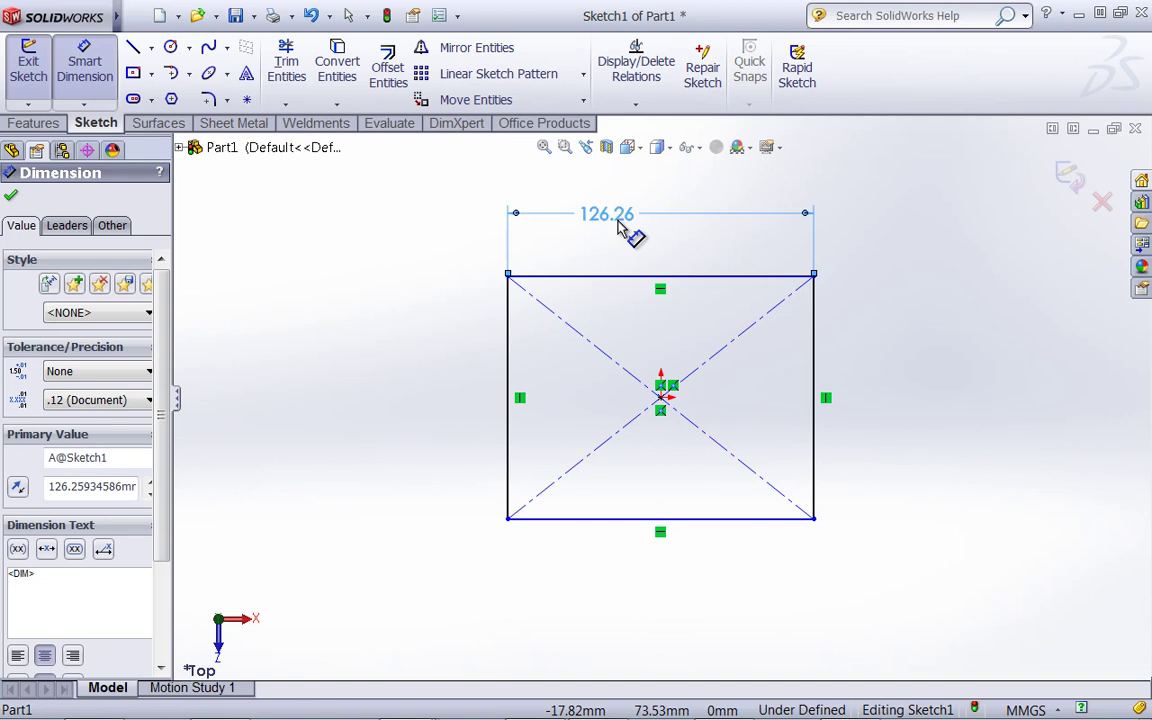
{"action": "key", "text": "Escape"}
Step: Exit the sketch and add a global variable A equal to 200 in the equation manager
{"action": "left_click", "coordinate": [1066, 176]}
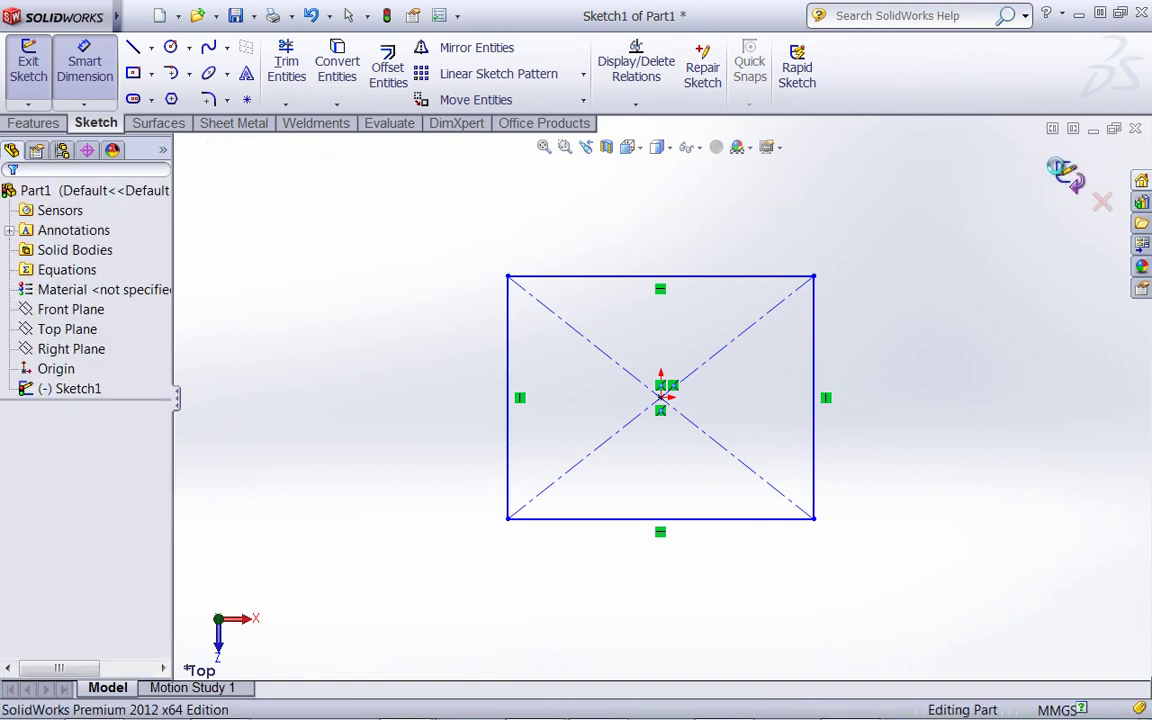
{"action": "right_click", "coordinate": [50, 272]}
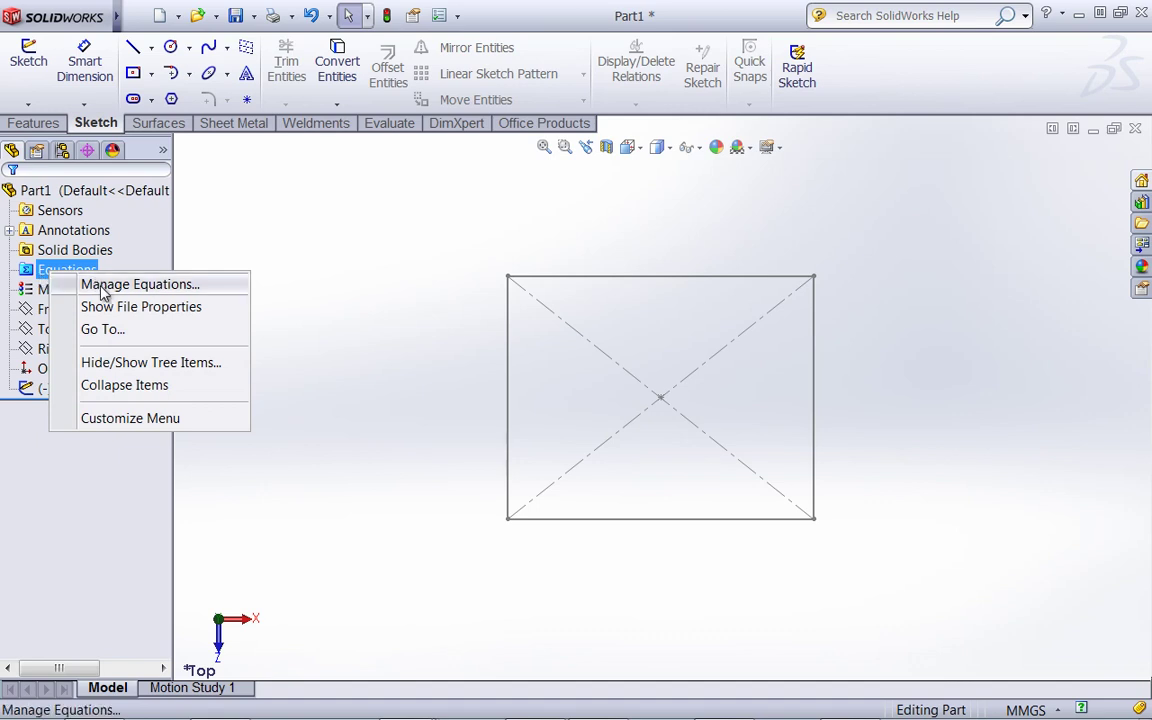
{"action": "left_click", "coordinate": [104, 289]}
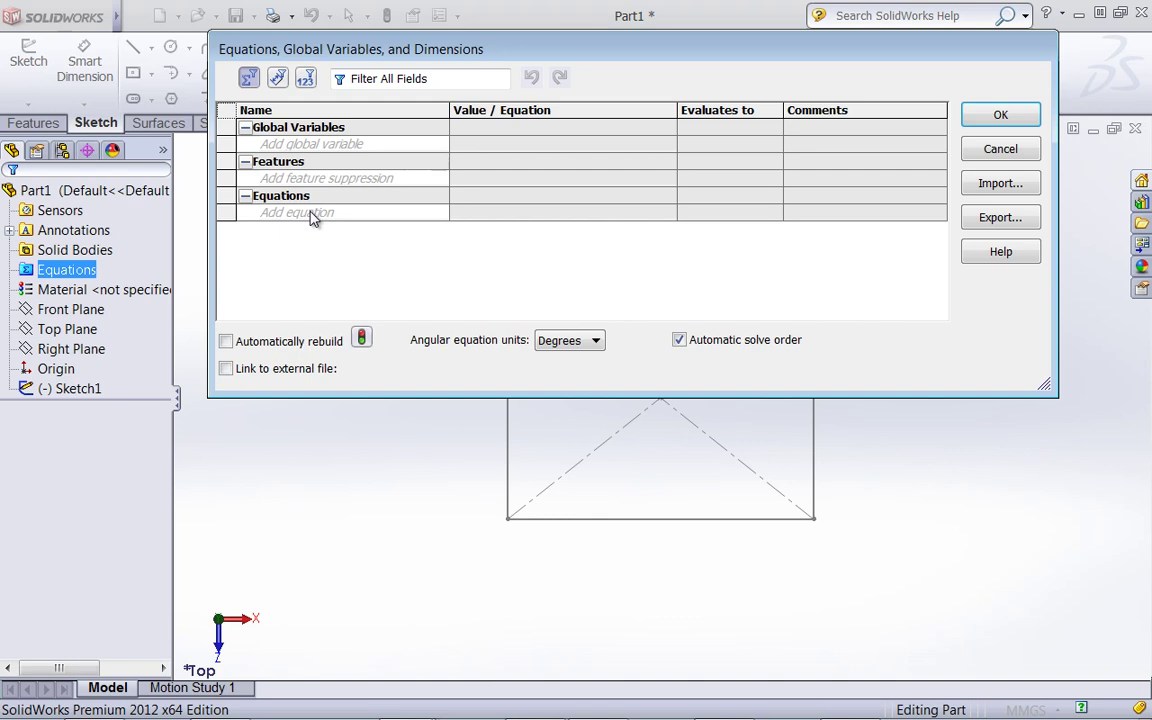
{"action": "left_click", "coordinate": [338, 146]}
{"action": "key", "text": "Tab"}
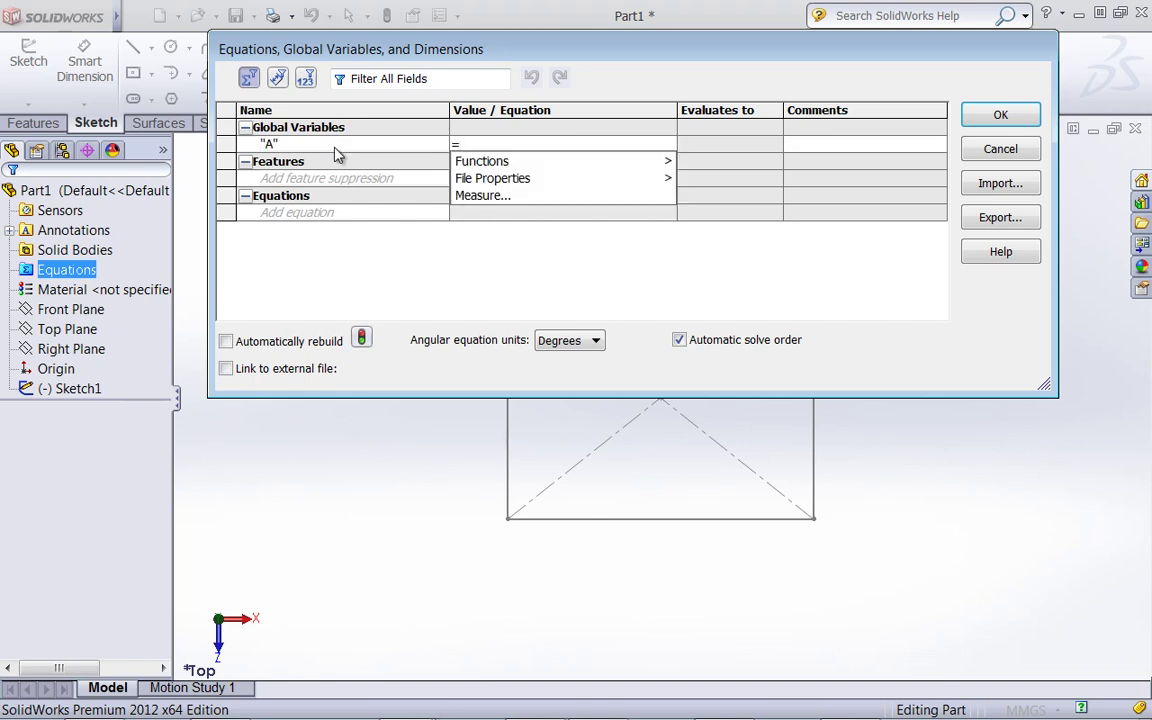
{"action": "type", "text": "200"}
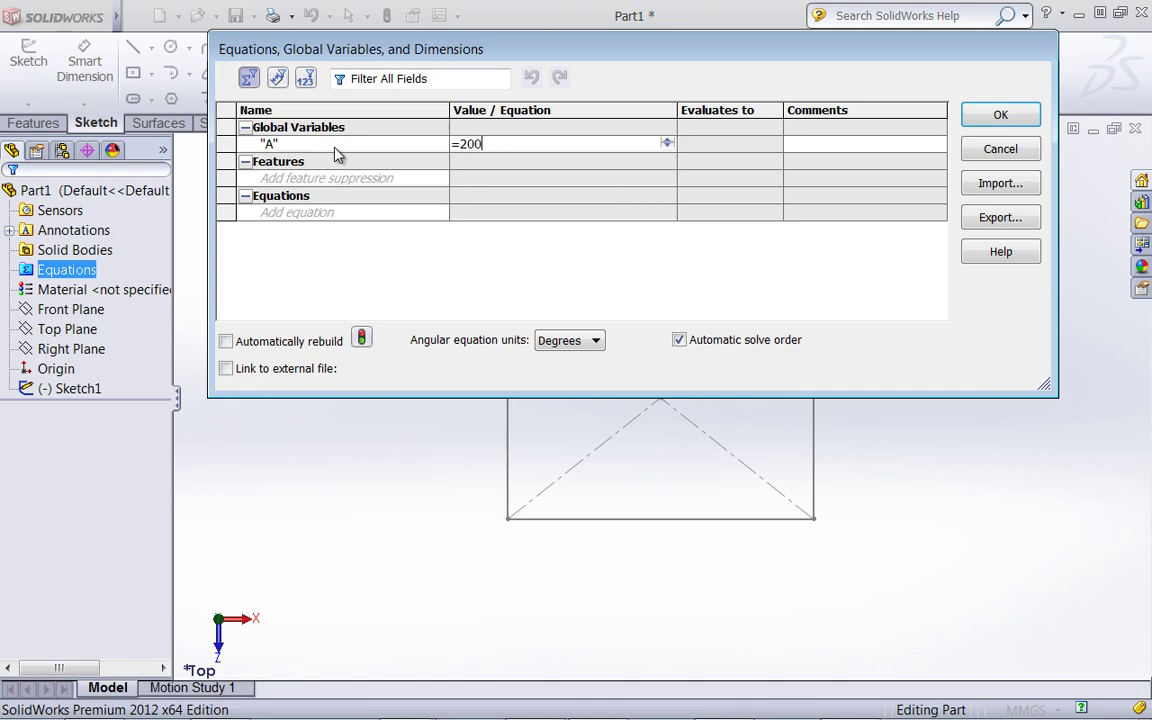
{"action": "key", "text": "Tab"}
Step: Add the global variables B = 160 and C = 50
{"action": "left_click", "coordinate": [336, 155]}
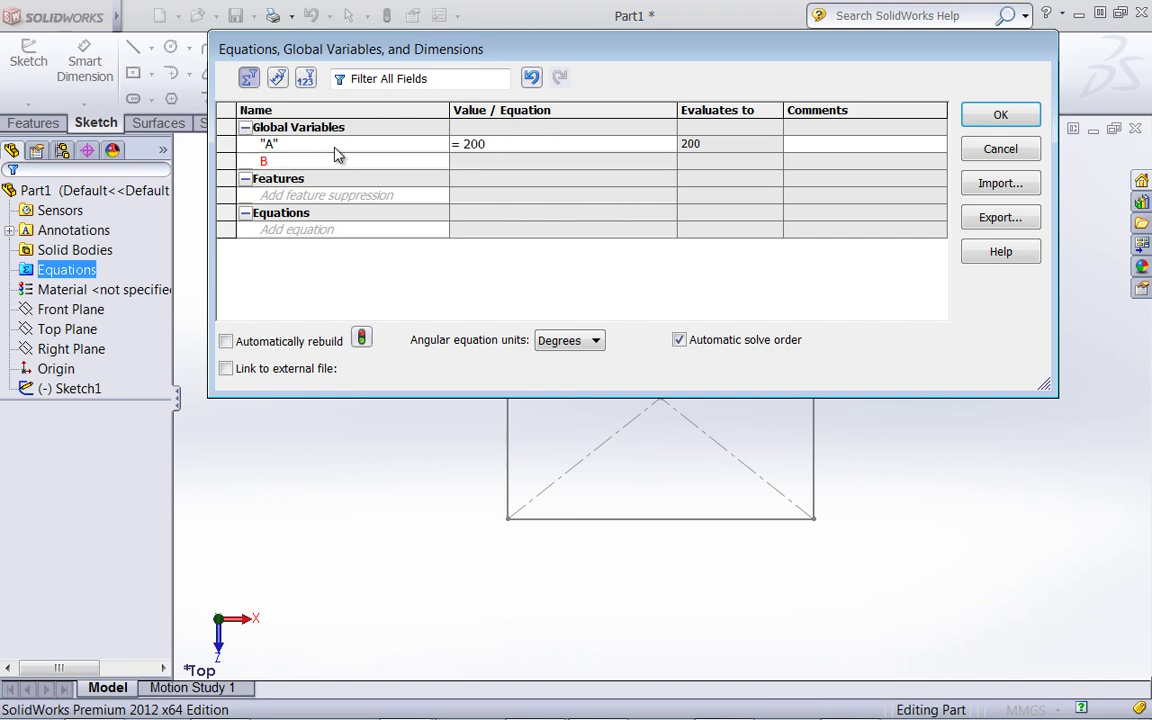
{"action": "key", "text": "Tab"}
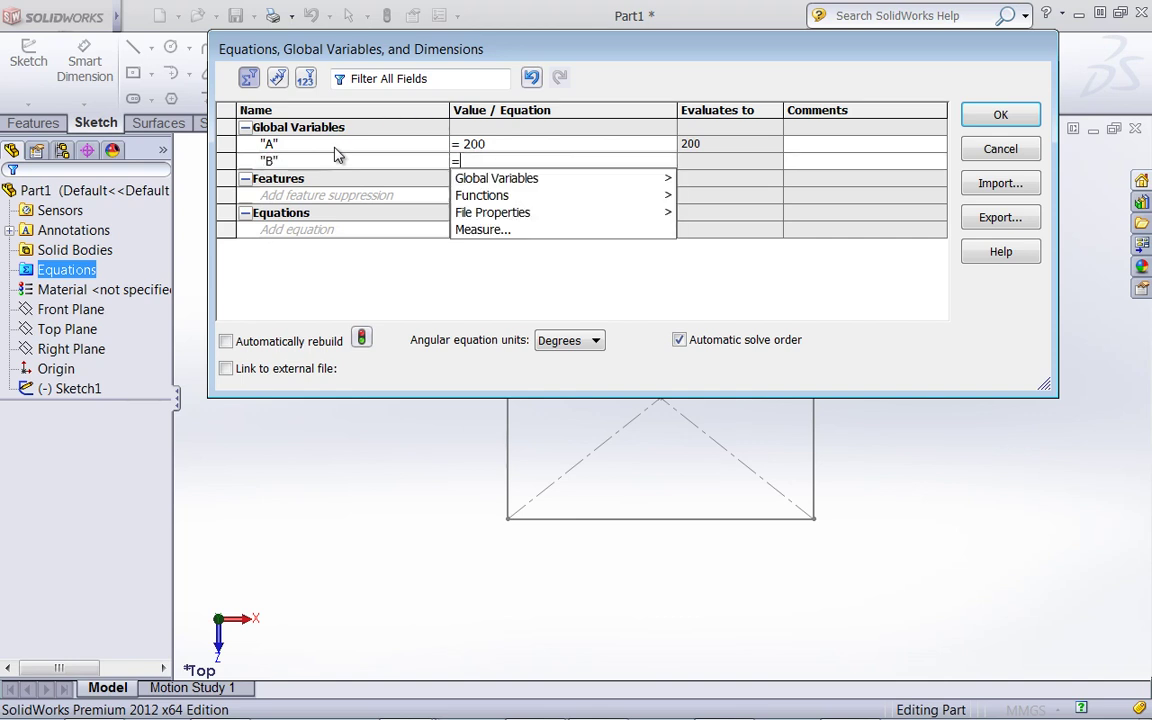
{"action": "type", "text": "160"}
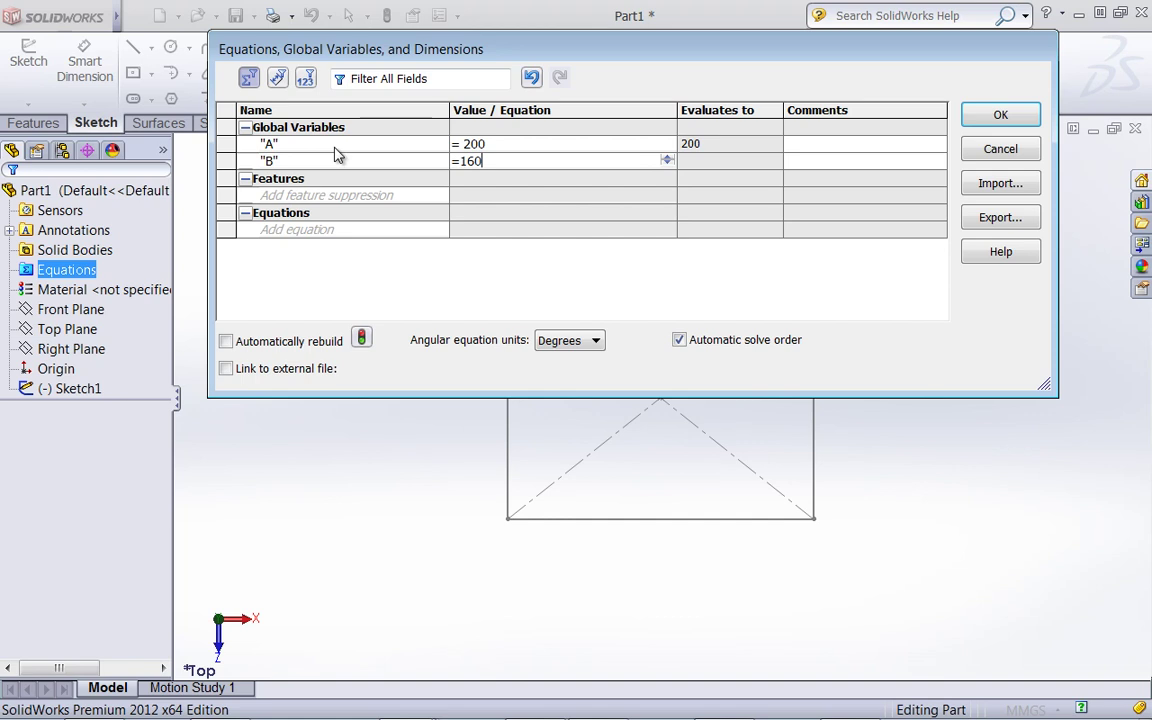
{"action": "key", "text": "Tab"}
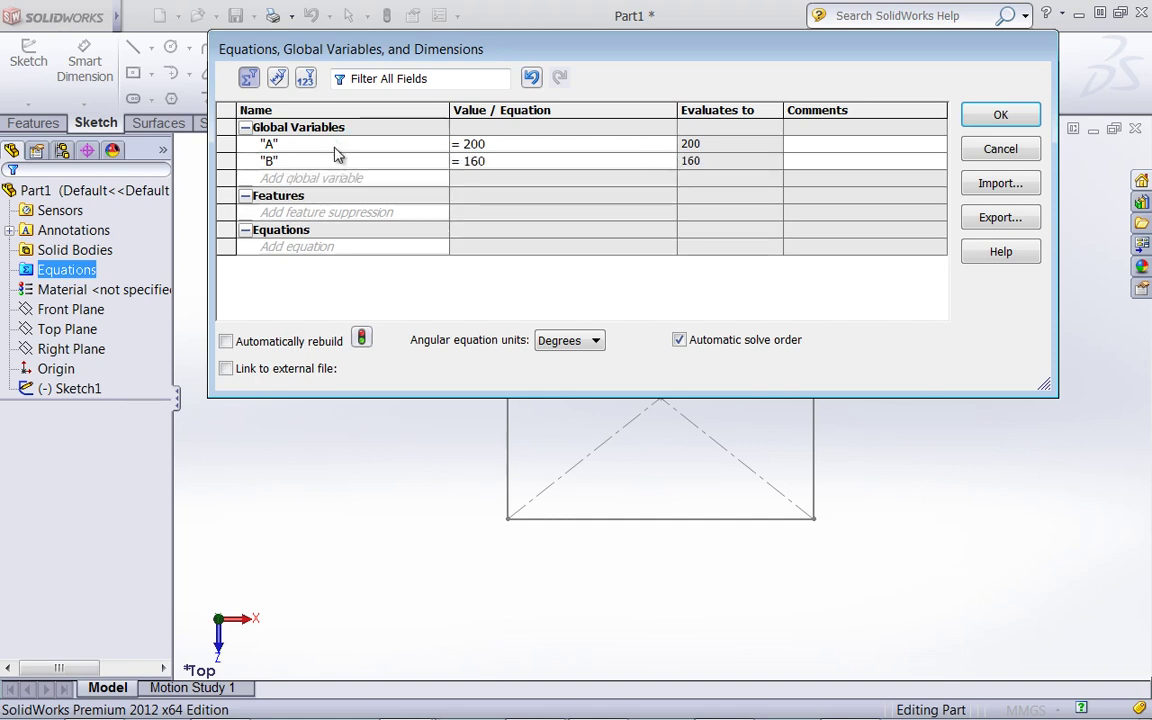
{"action": "key", "text": "Tab"}
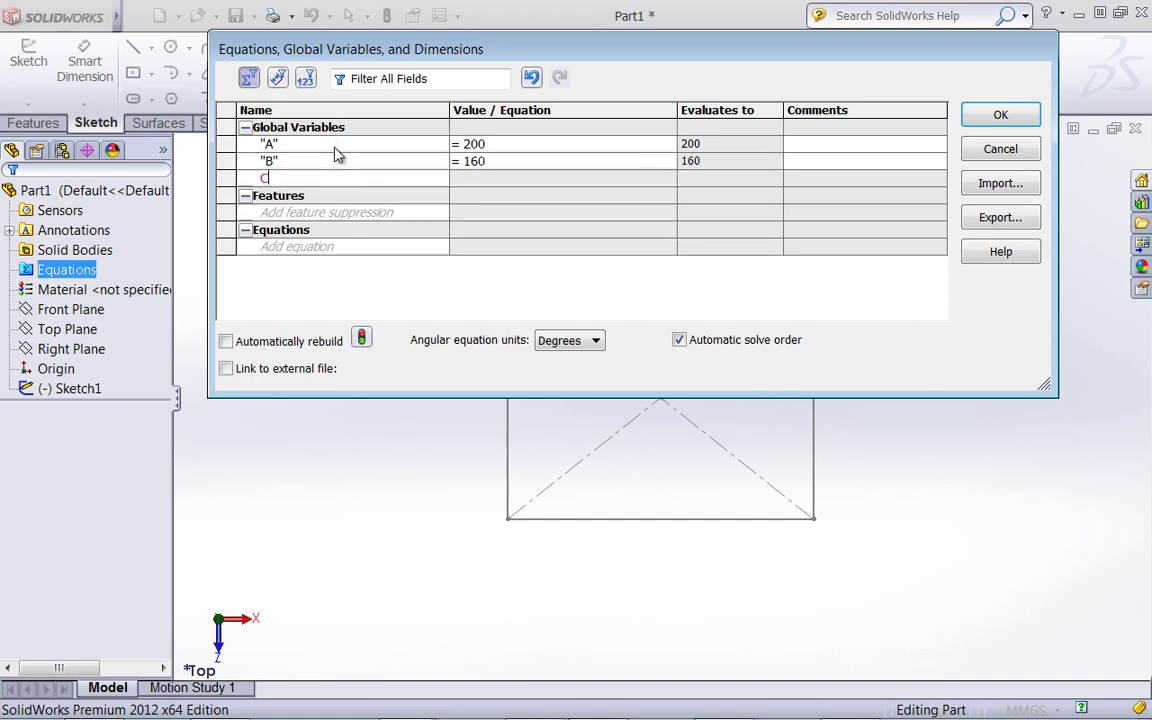
{"action": "key", "text": "Tab"}
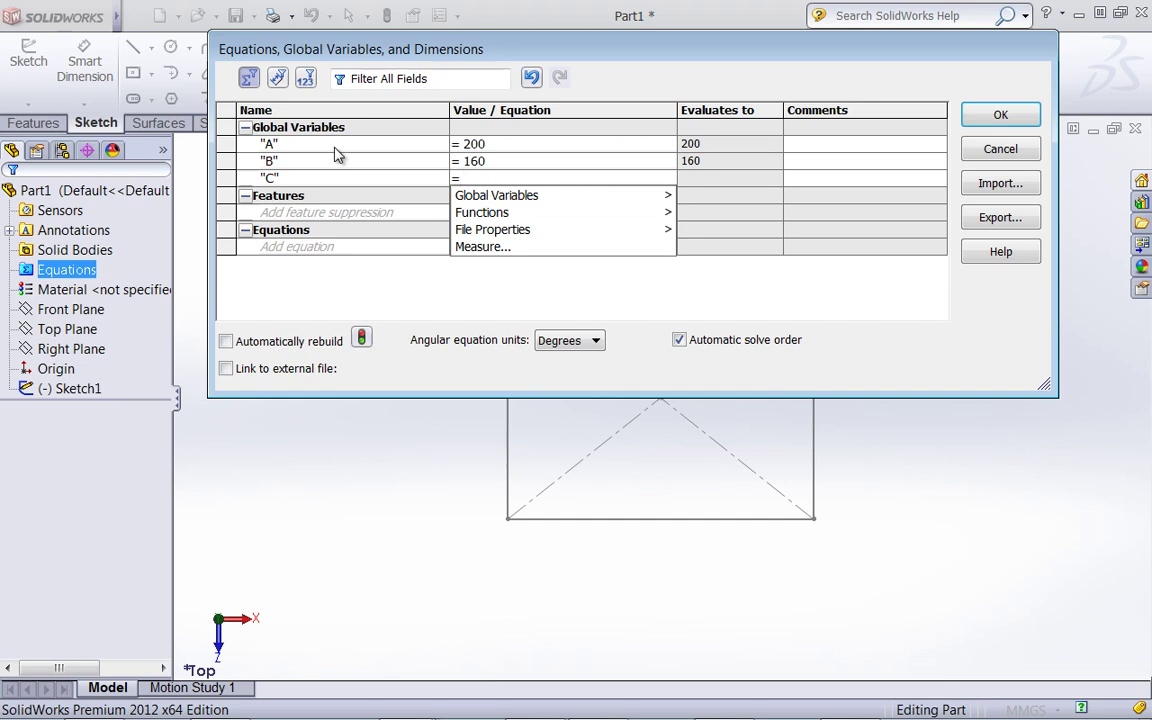
{"action": "type", "text": "50"}
{"action": "key", "text": "Tab"}
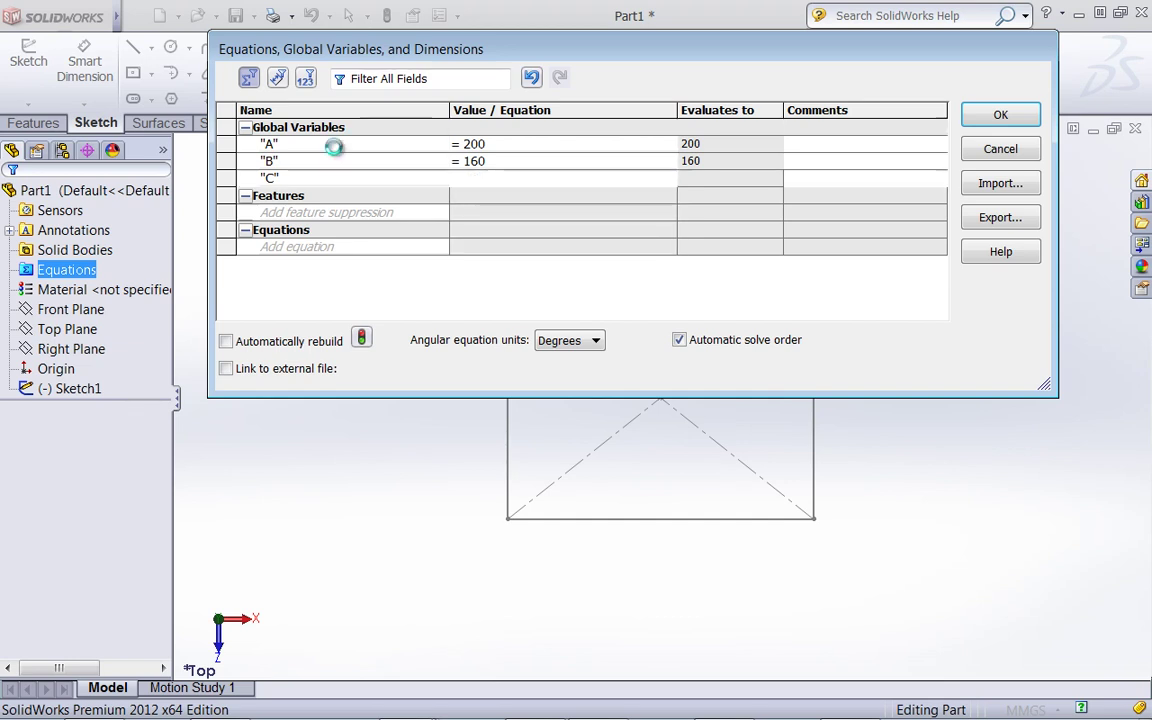
Step: Add the global variable D = 100 and accept the equations
{"action": "key", "text": "Tab"}
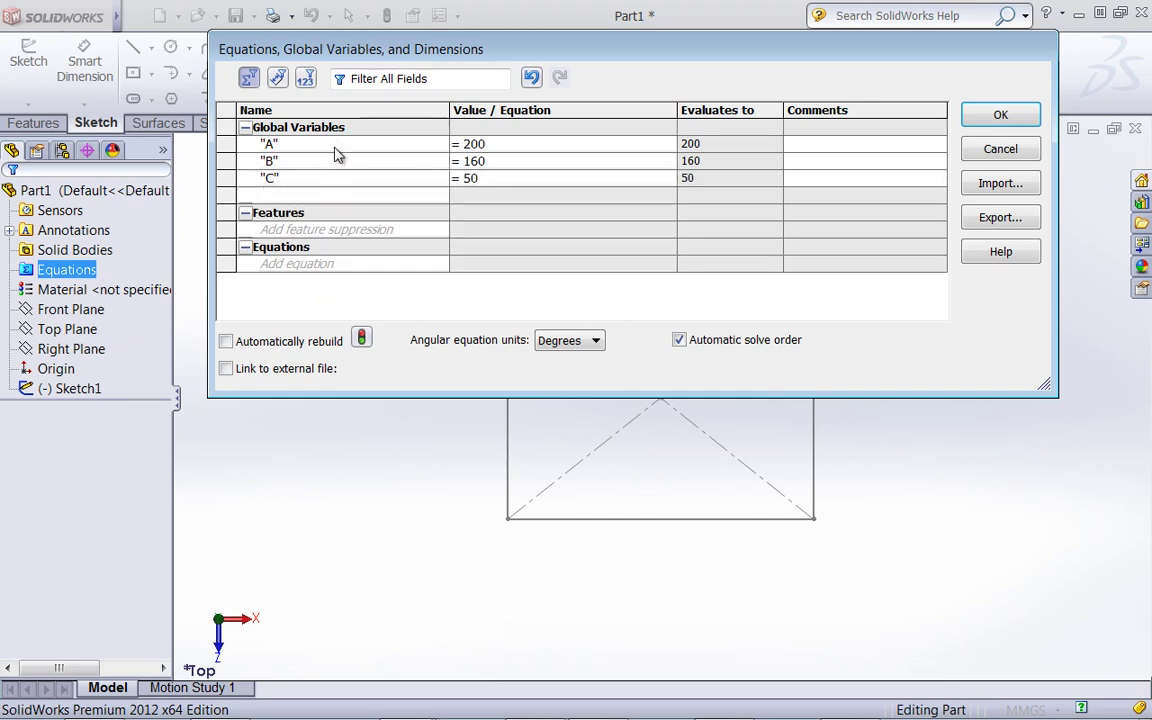
{"action": "key", "text": "Tab"}
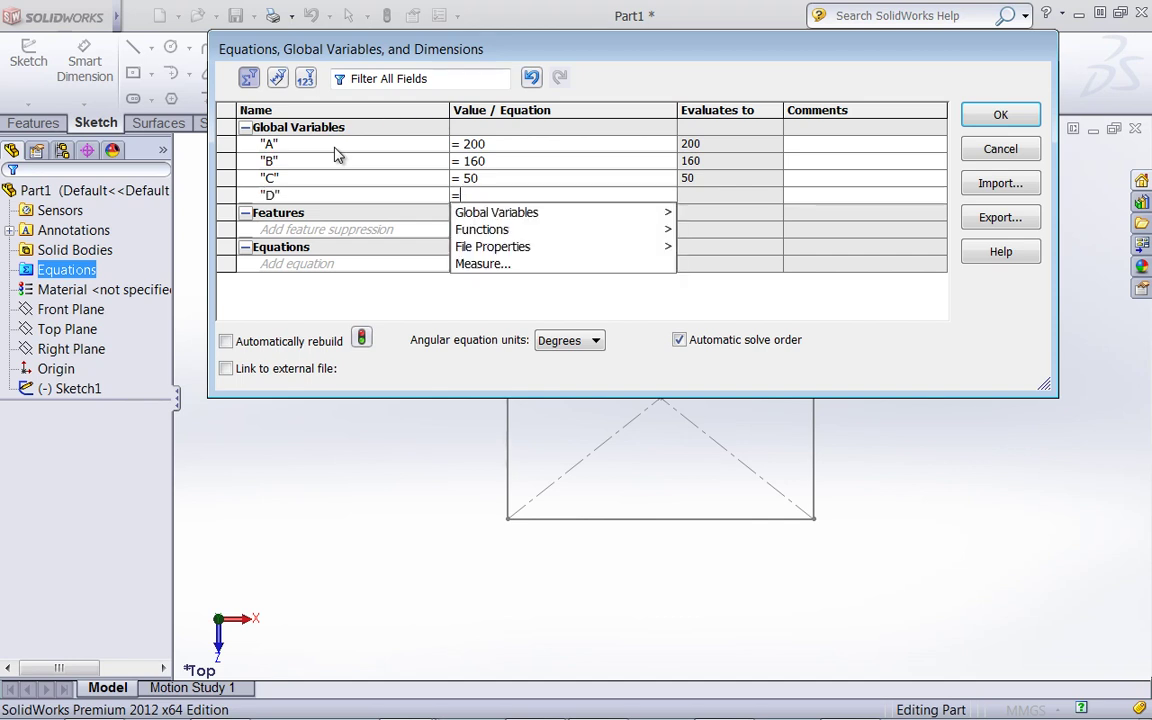
{"action": "type", "text": "10"}
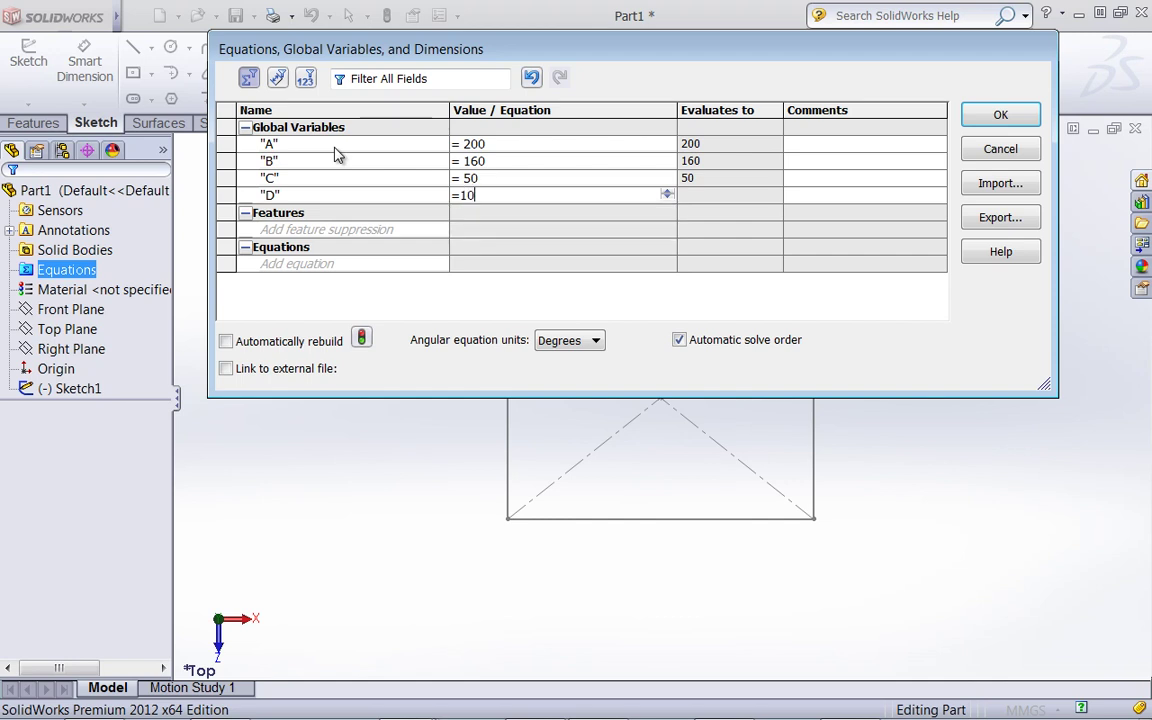
{"action": "type", "text": "0"}
{"action": "key", "text": "Tab"}
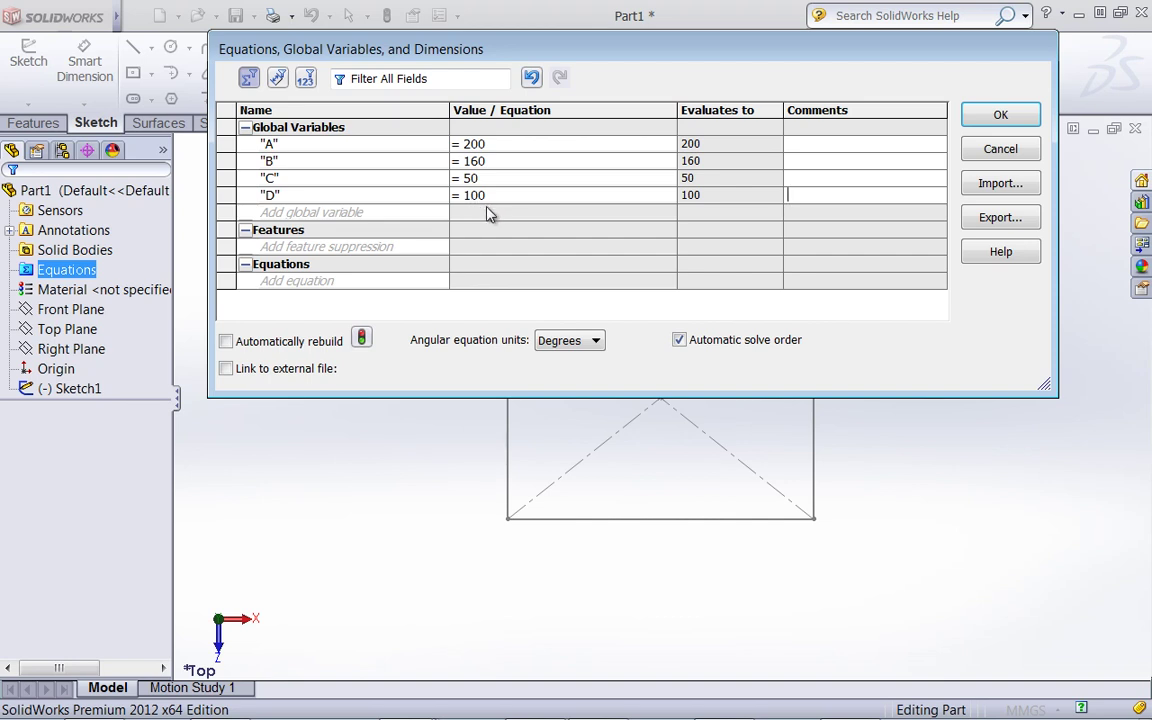
{"action": "left_click", "coordinate": [993, 116]}
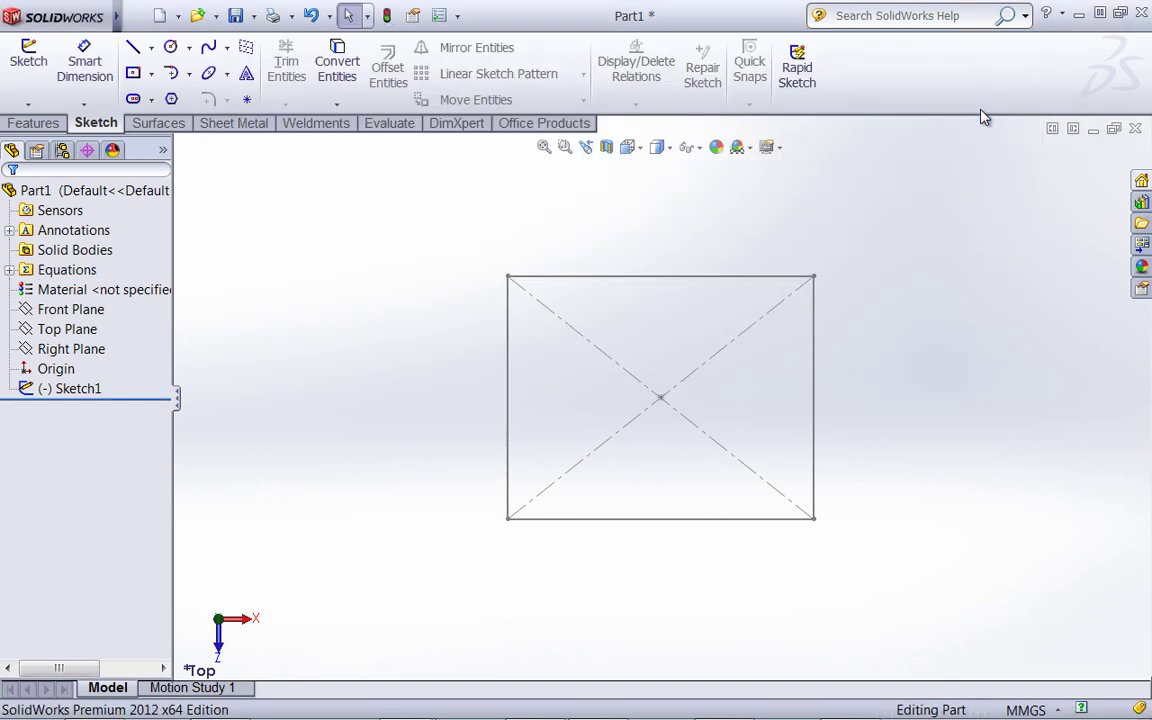
Step: Reopen the rectangle's sketch for editing and add a dimension to its left vertical edge
{"action": "right_click", "coordinate": [612, 284]}
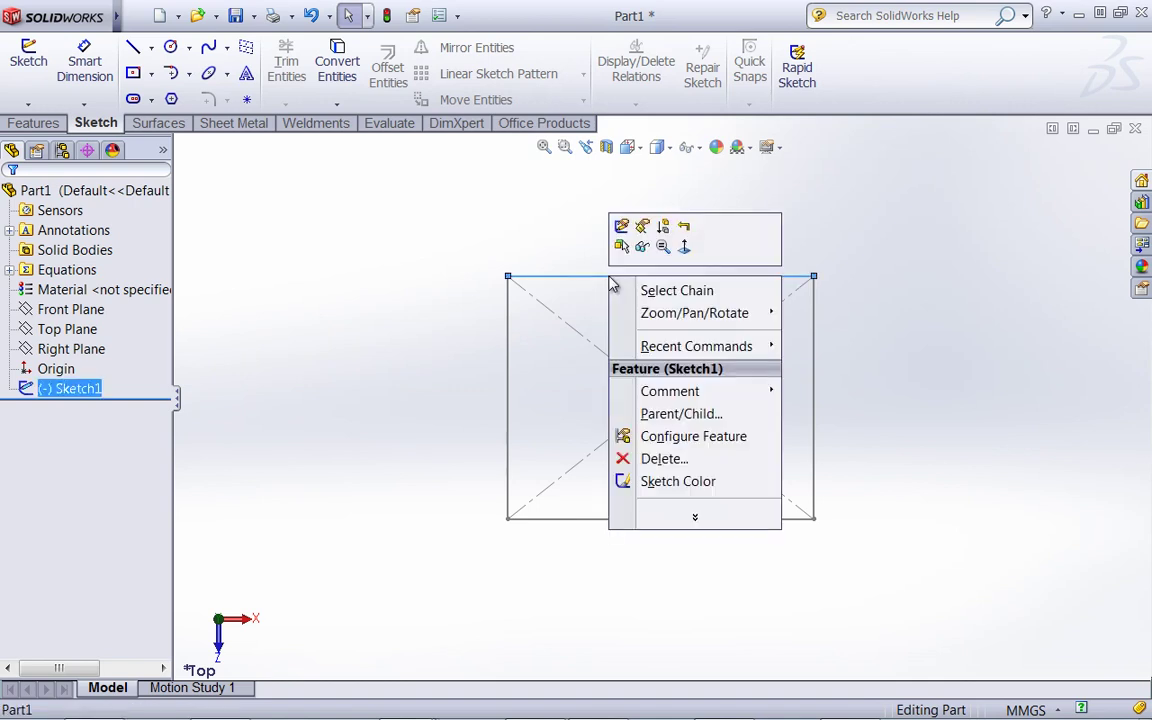
{"action": "left_click", "coordinate": [621, 226]}
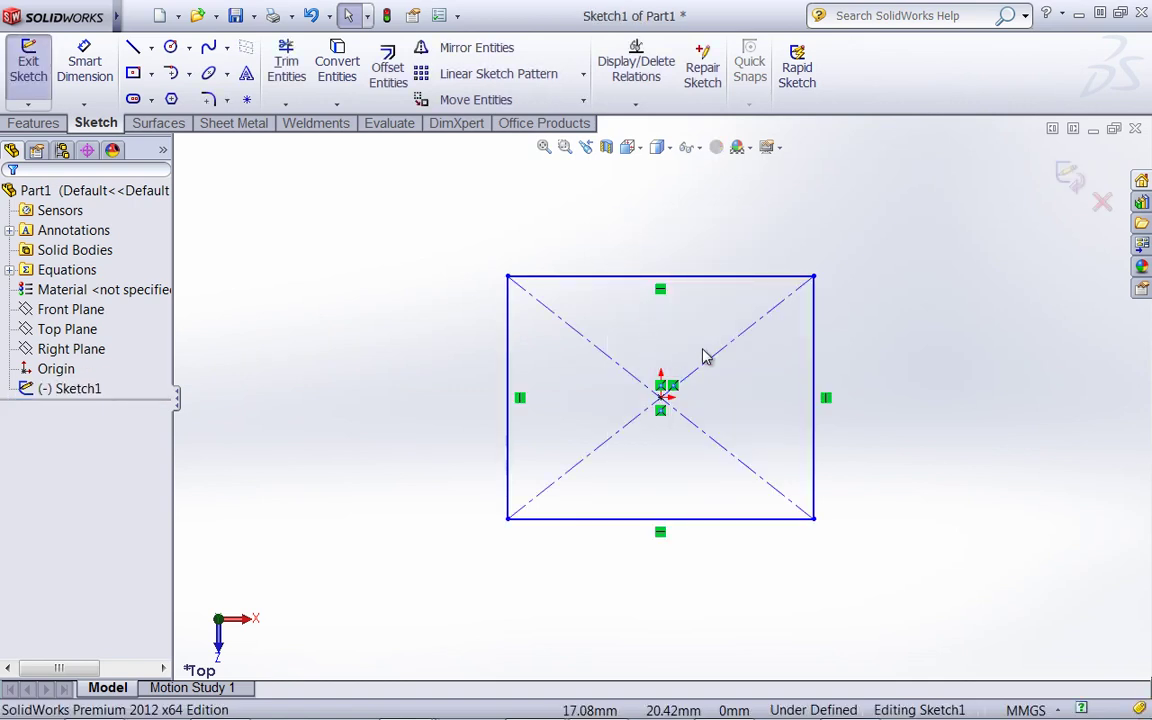
{"action": "key", "text": "s"}
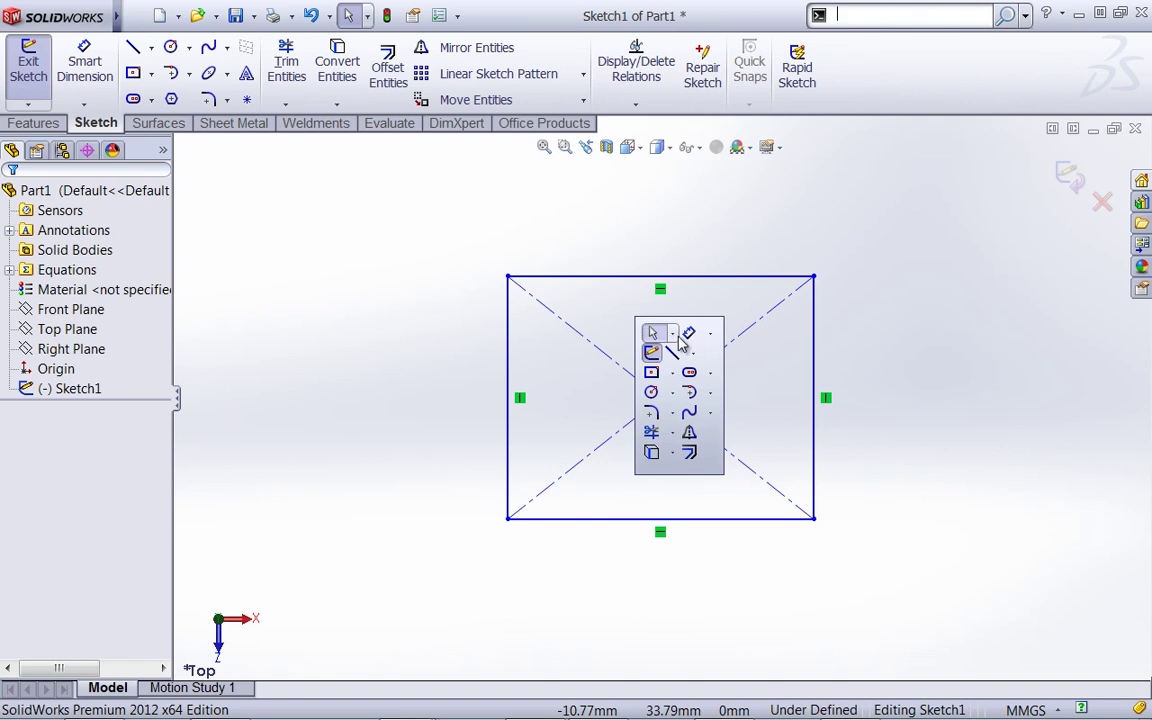
{"action": "left_click", "coordinate": [622, 301]}
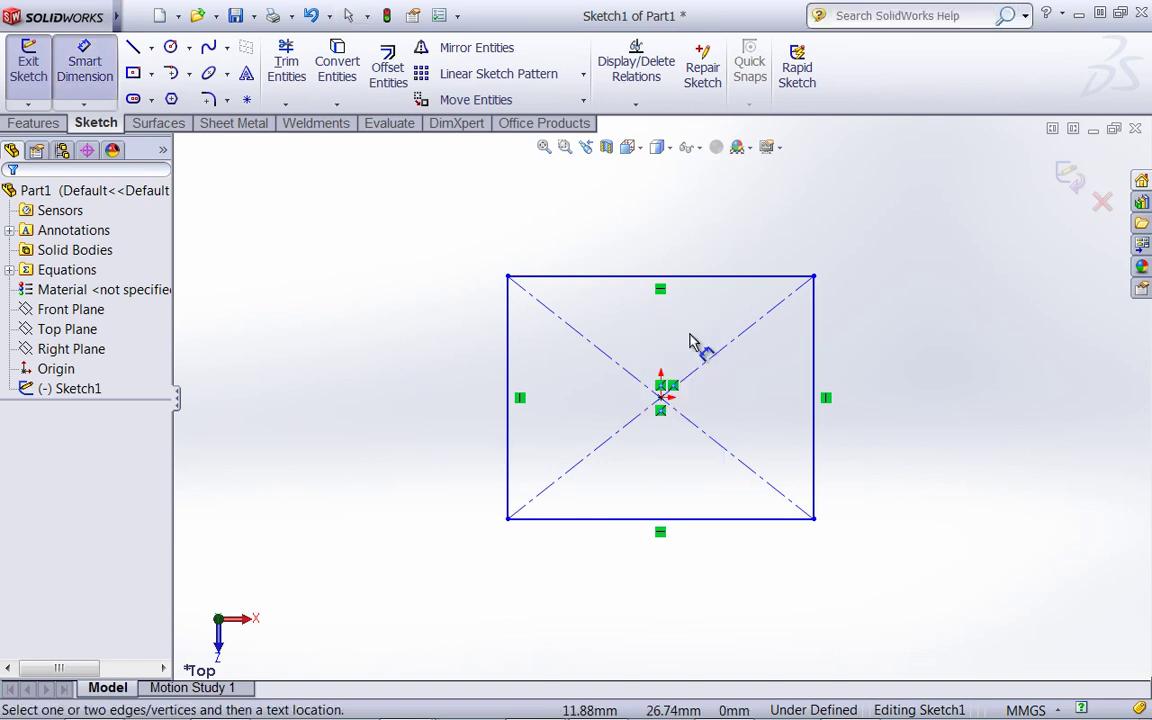
{"action": "left_click", "coordinate": [506, 382]}
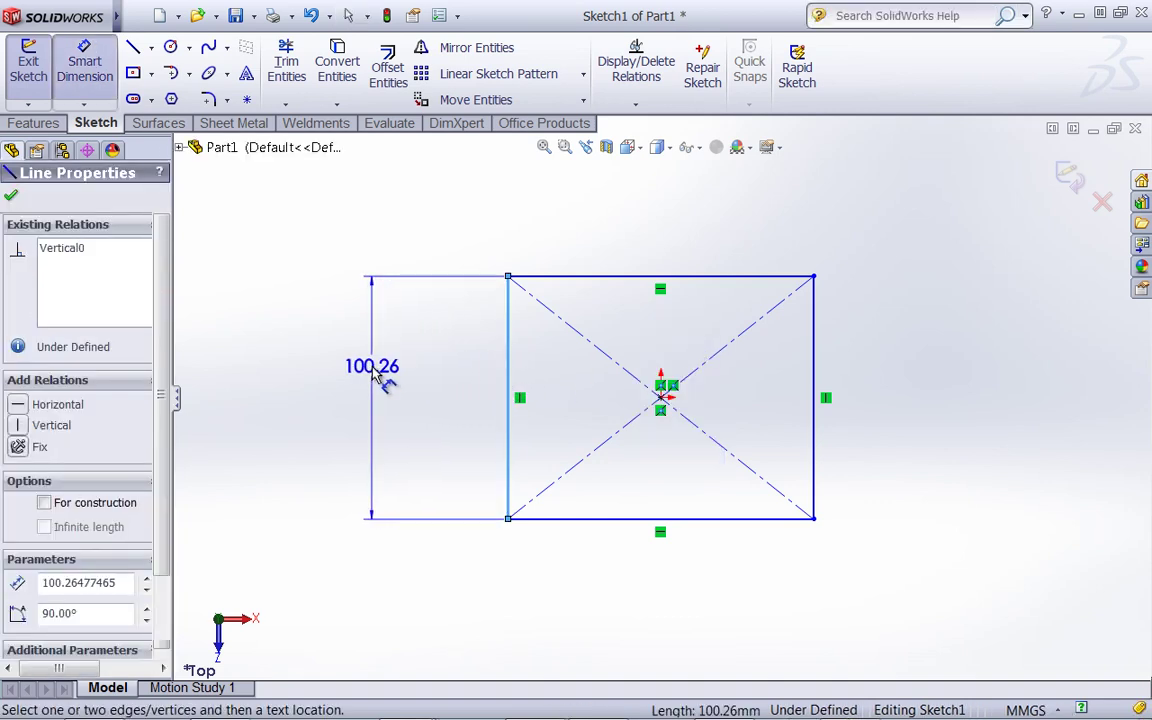
{"action": "left_click", "coordinate": [376, 374]}
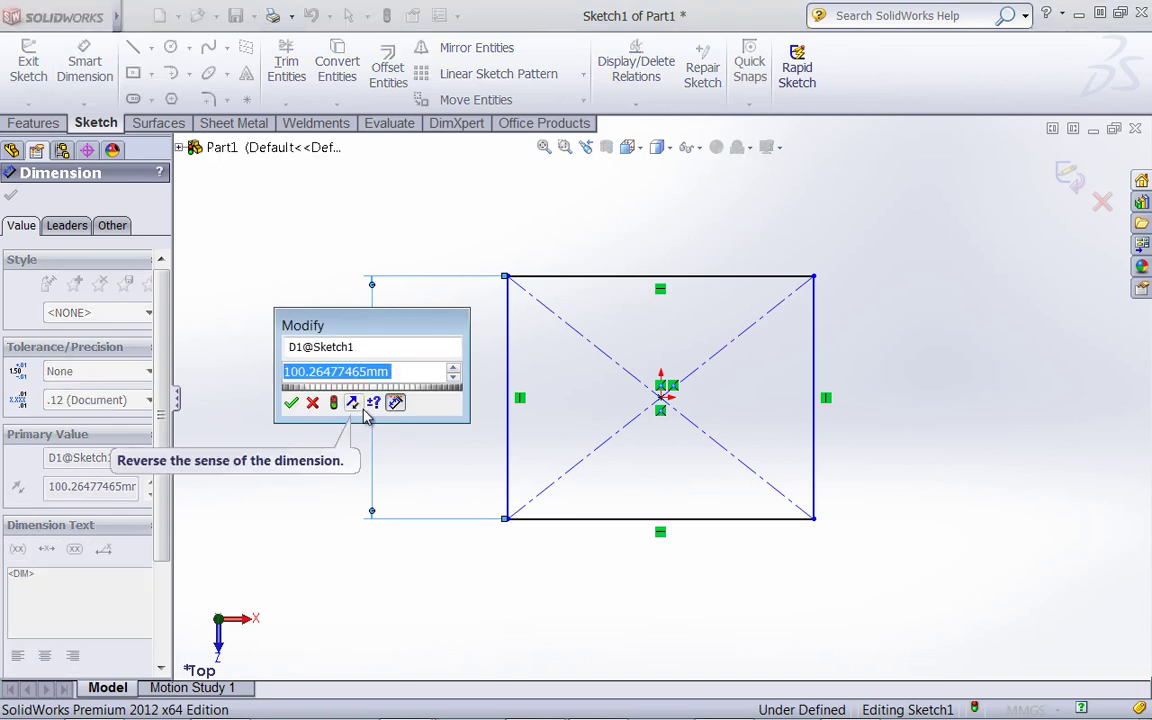
{"action": "key", "text": "BackSpace"}
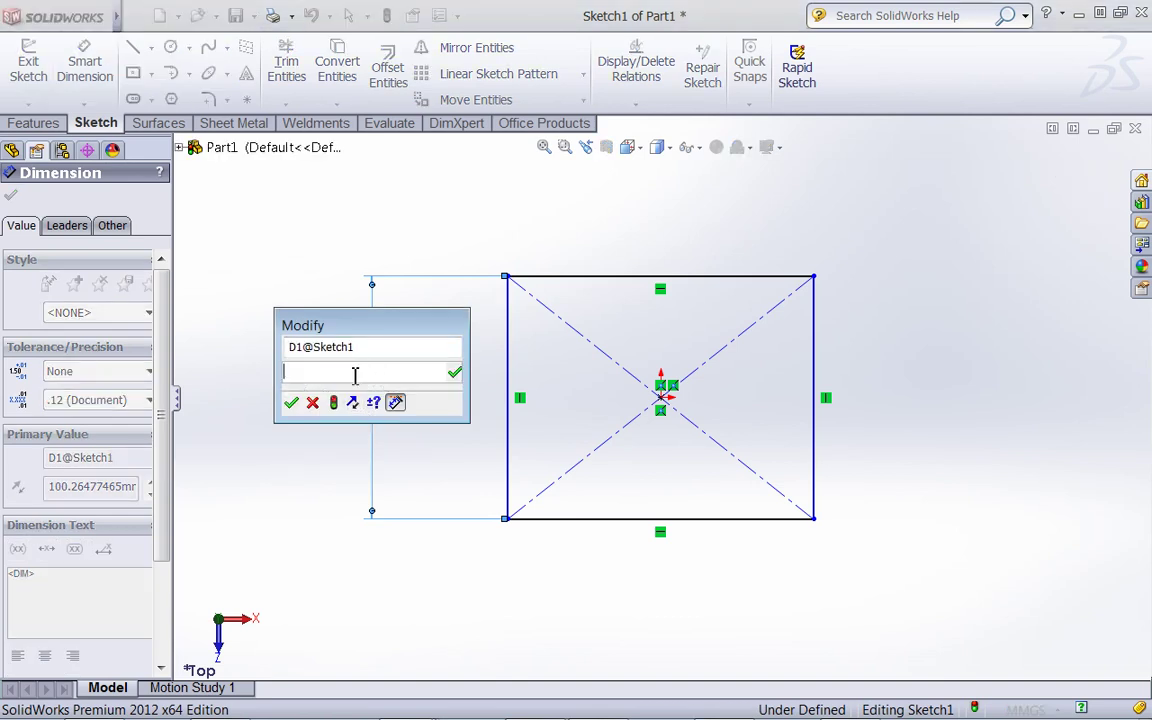
{"action": "type", "text": "="}
{"action": "key", "text": "BackSpace"}
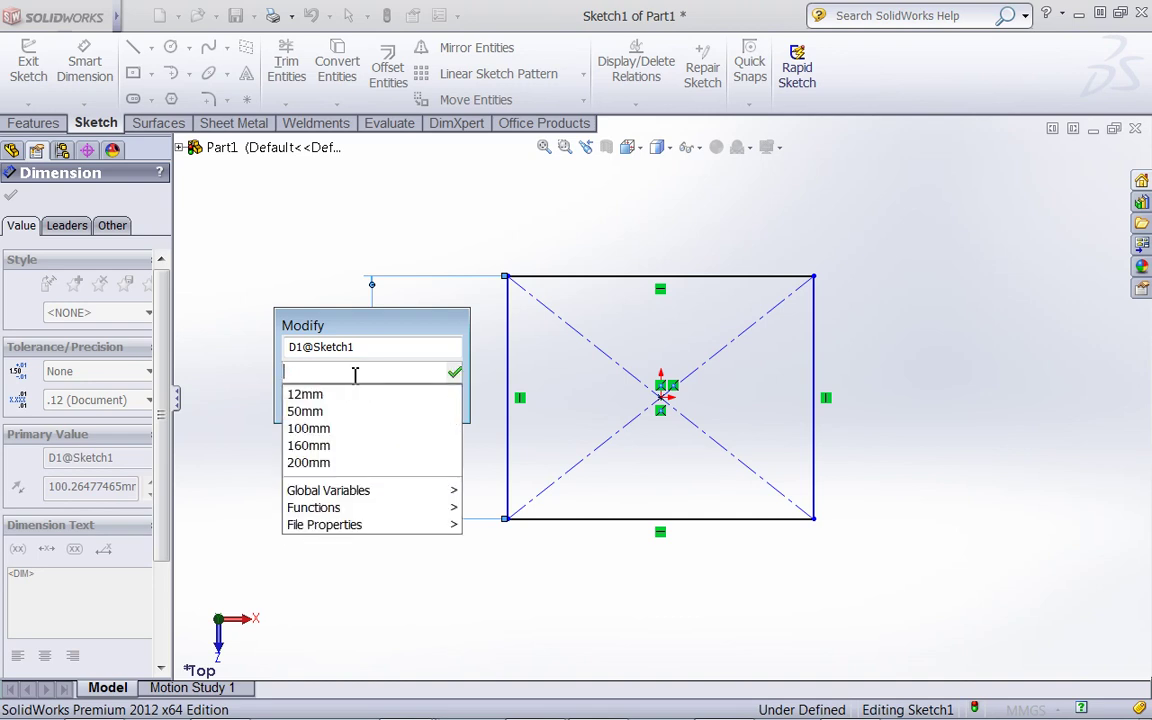
{"action": "left_click", "coordinate": [405, 325]}
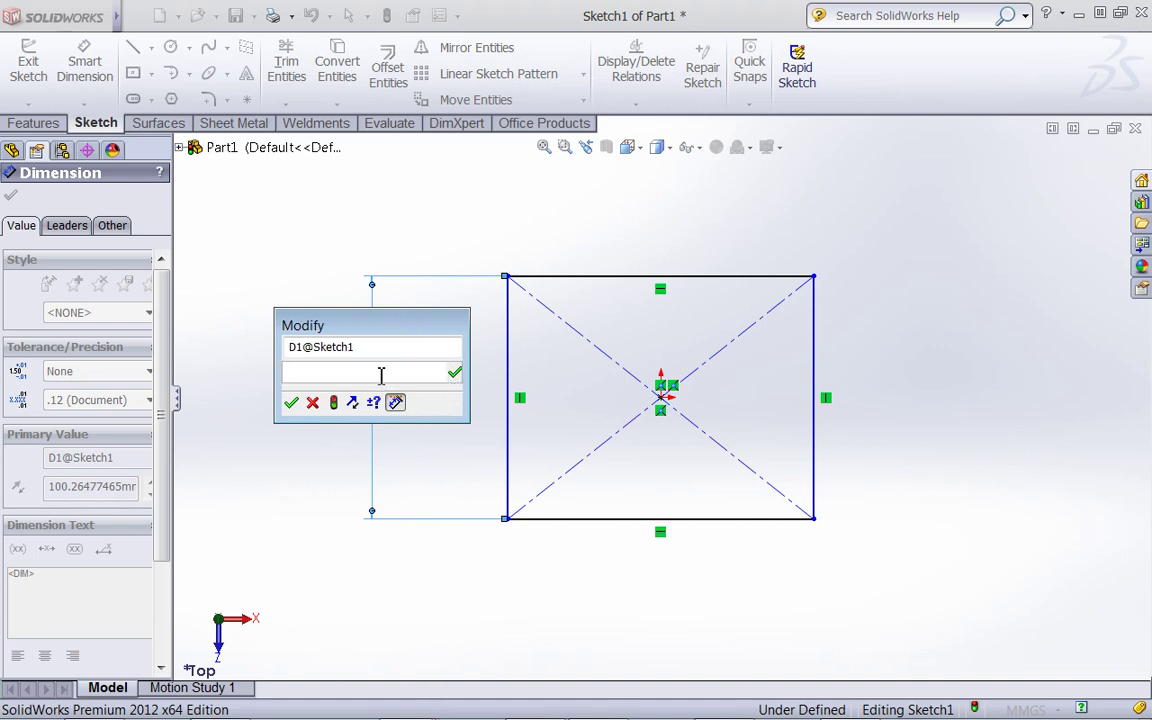
{"action": "type", "text": "="}
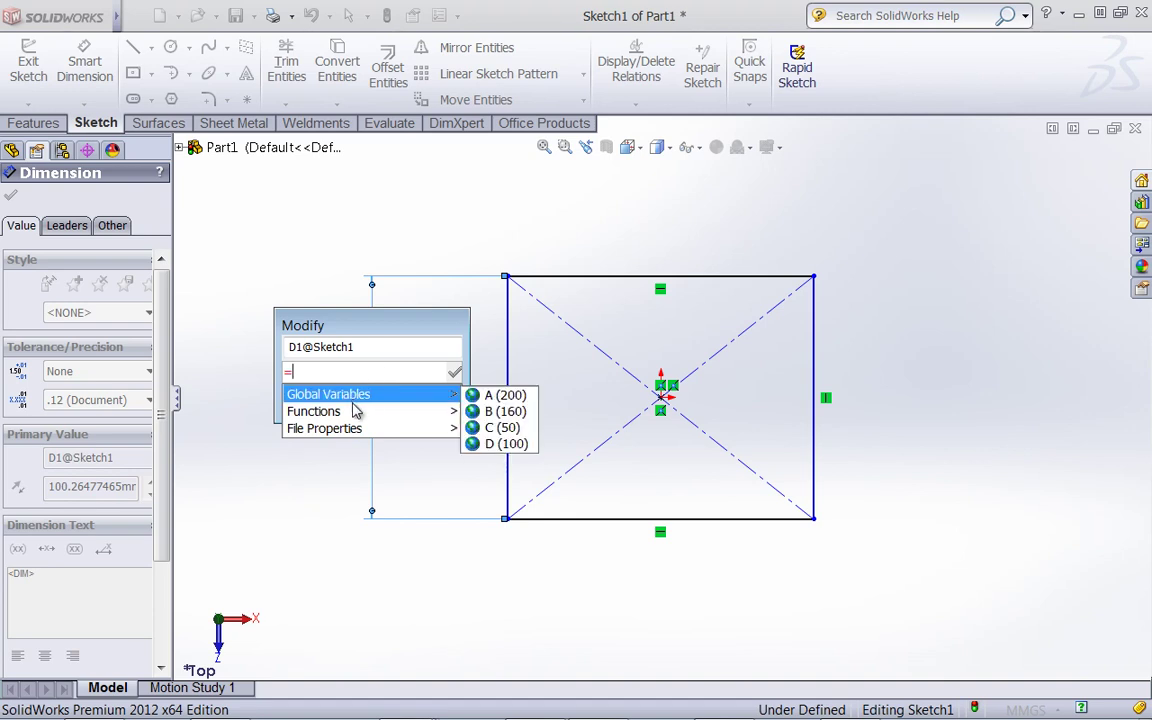
{"action": "mouse_move", "coordinate": [352, 417]}
{"action": "type", "text": "a"}
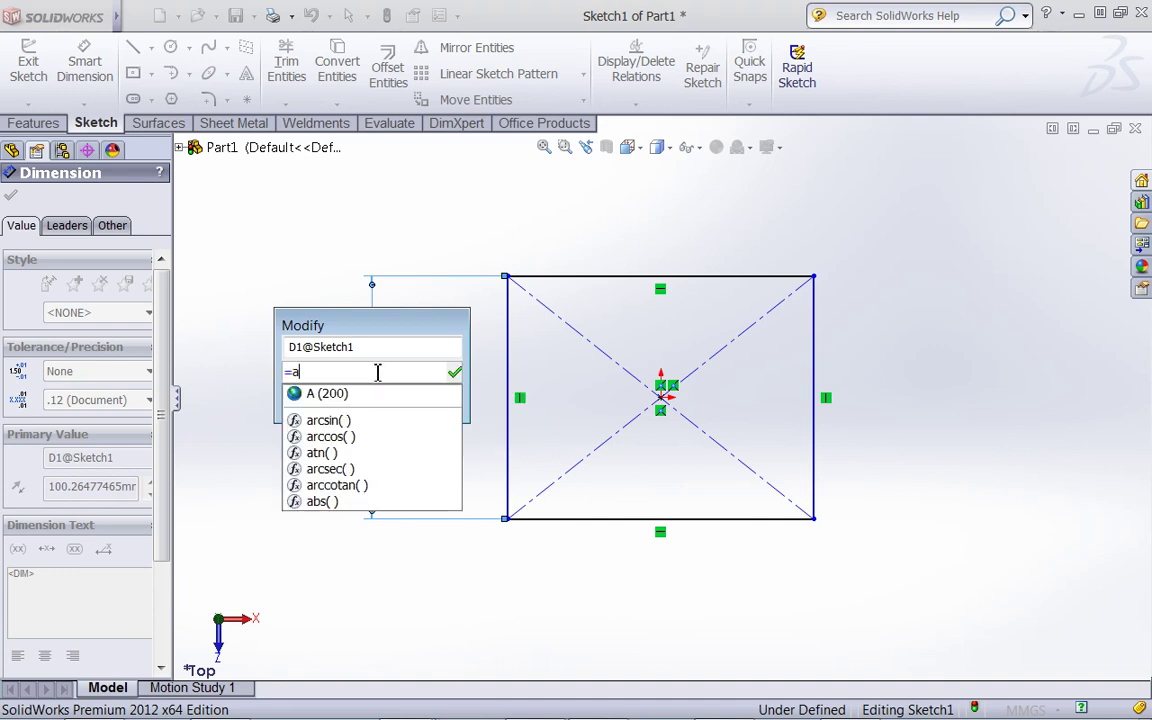
{"action": "left_click", "coordinate": [316, 396]}
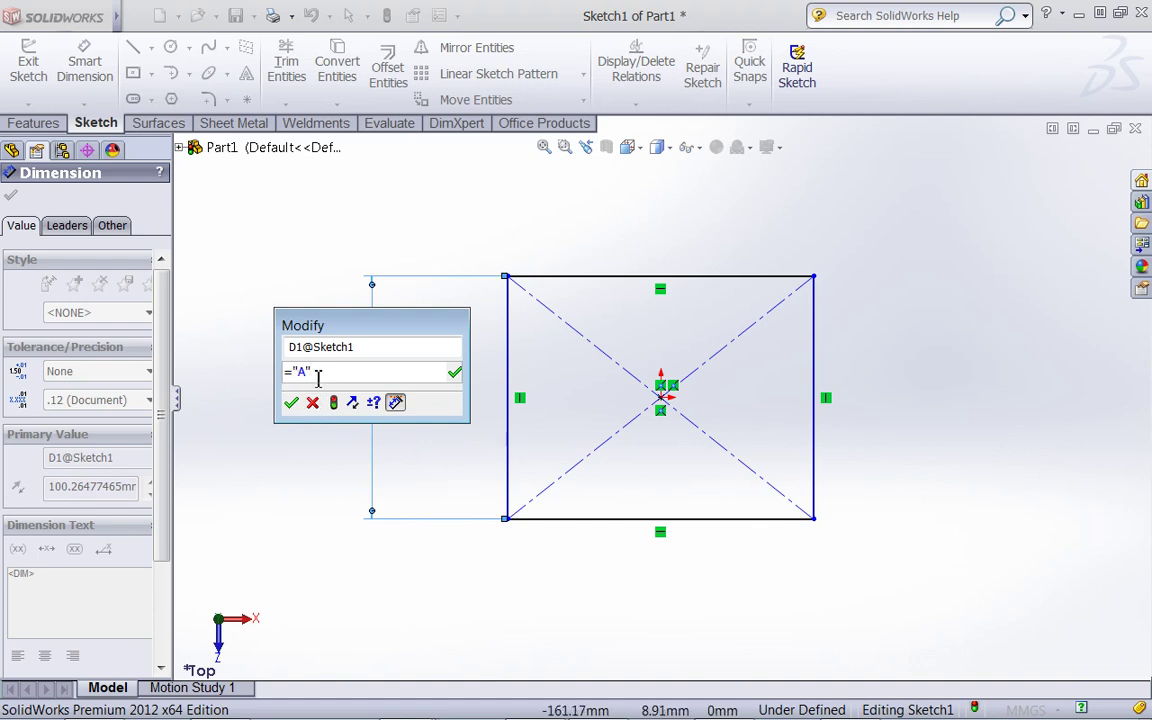
{"action": "left_click_drag", "start_coordinate": [327, 372], "coordinate": [265, 340]}
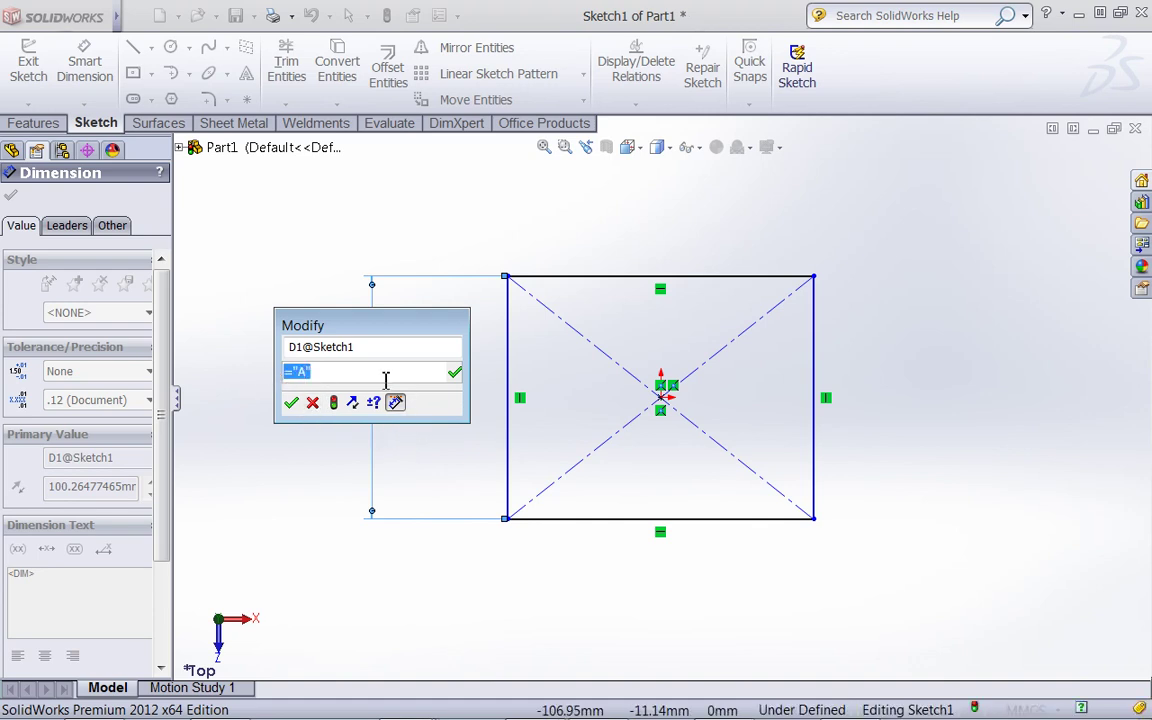
{"action": "key", "text": "BackSpace"}
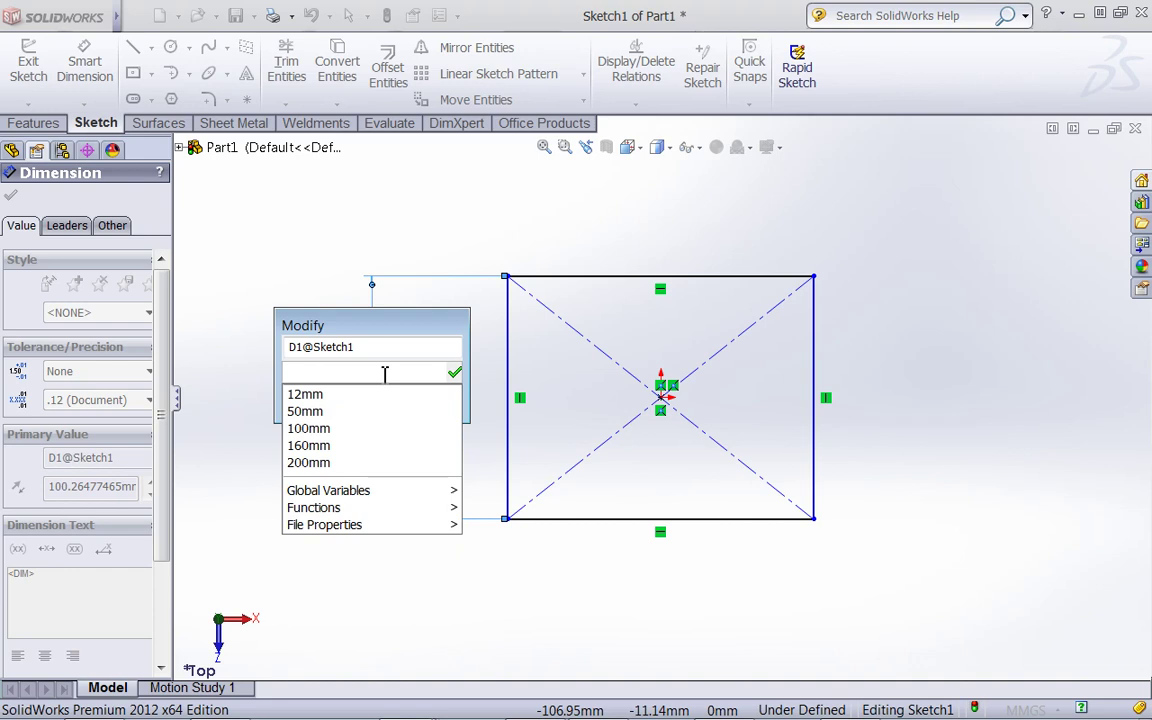
Step: Set the left edge's dimension to the current value of A, 200 mm, without an equation link
{"action": "type", "text": "a"}
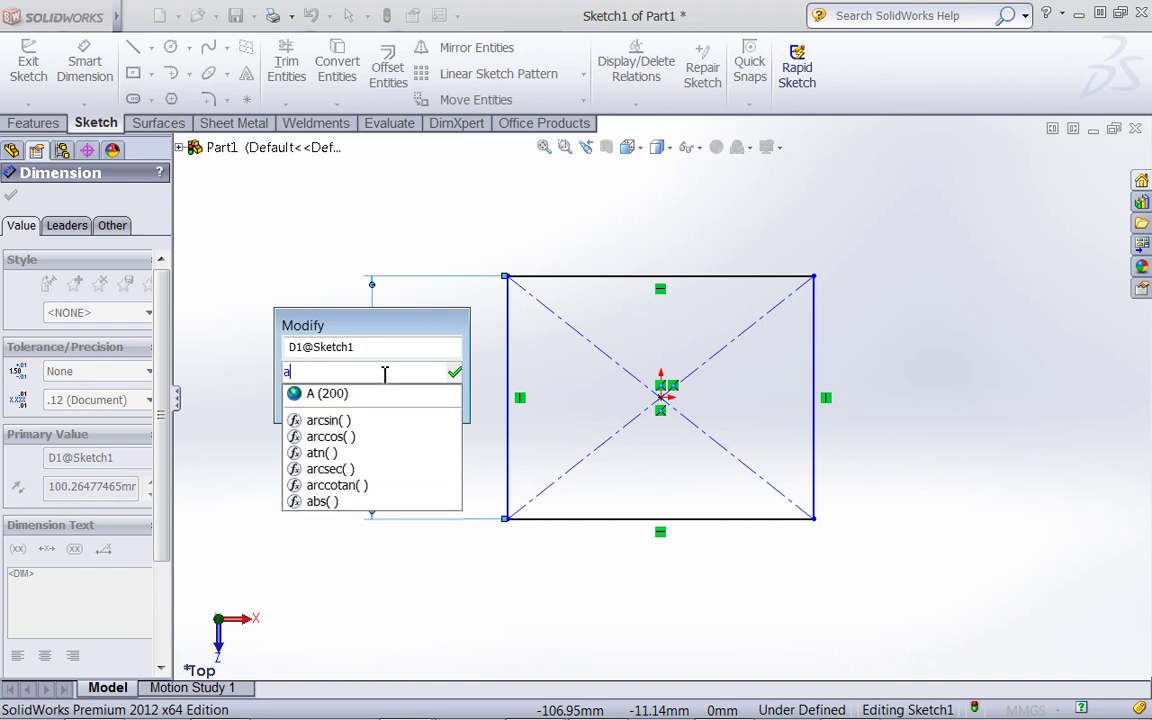
{"action": "left_click", "coordinate": [327, 393]}
{"action": "key", "text": "Return"}
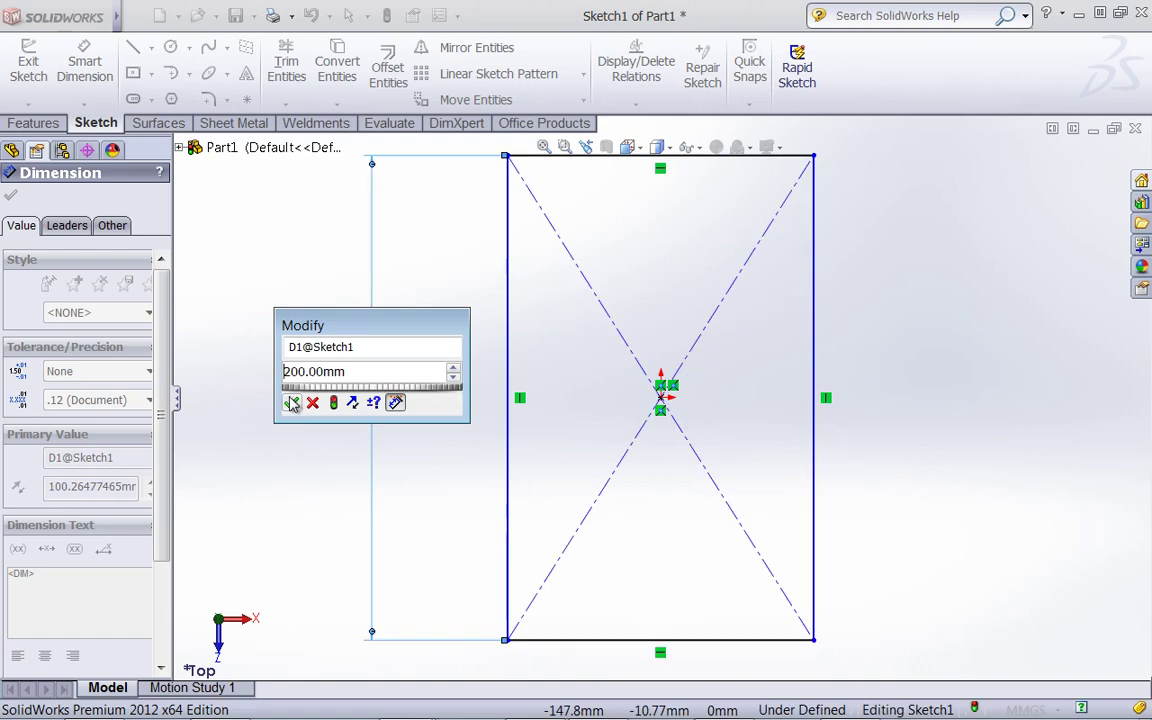
{"action": "left_click", "coordinate": [424, 386]}
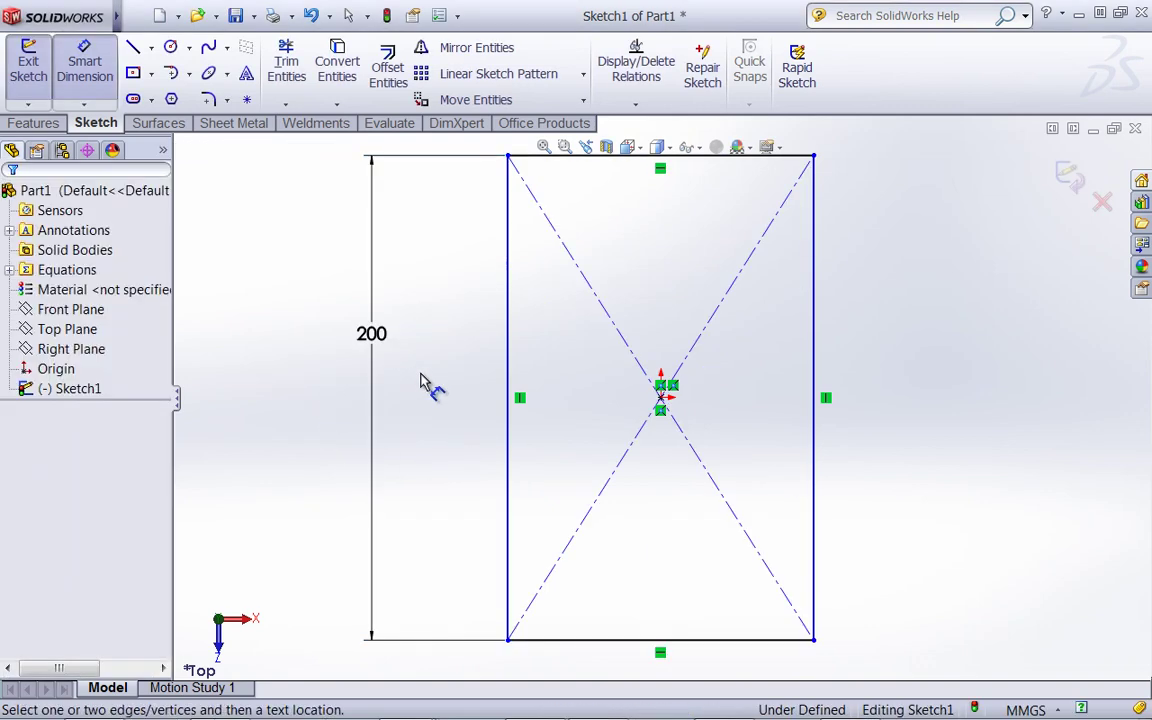
Step: Link the left edge's dimension to the global variable A with the equation ="A"
{"action": "double_click", "coordinate": [378, 336]}
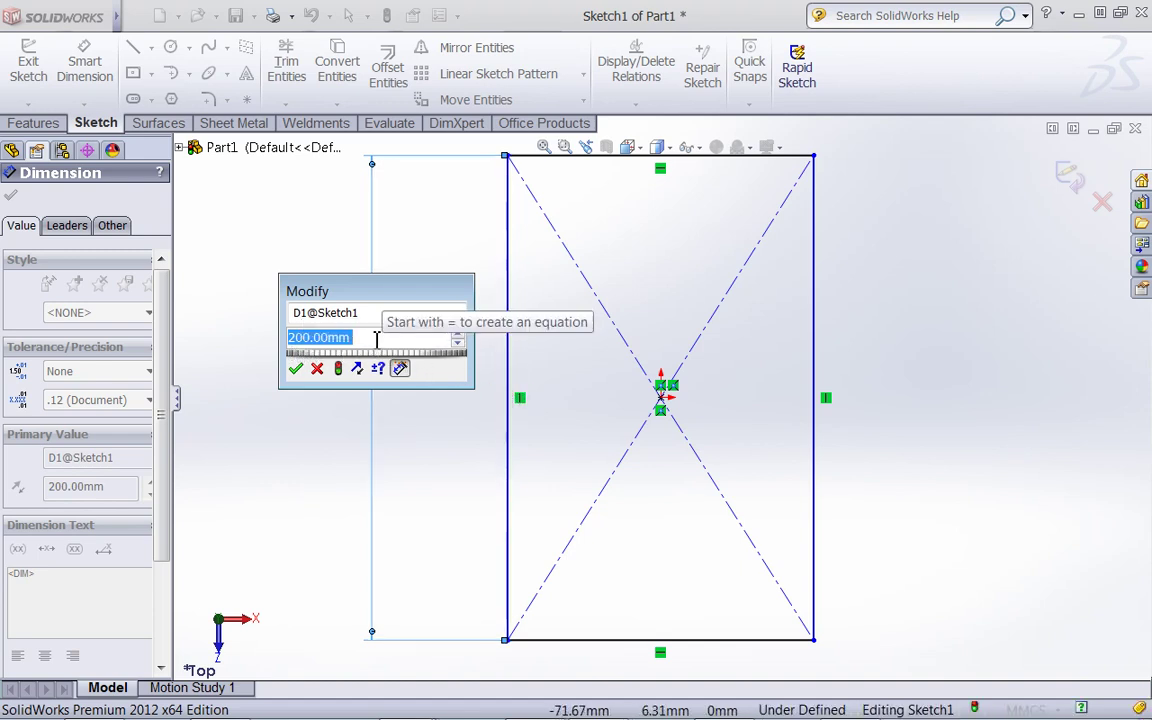
{"action": "type", "text": "=a"}
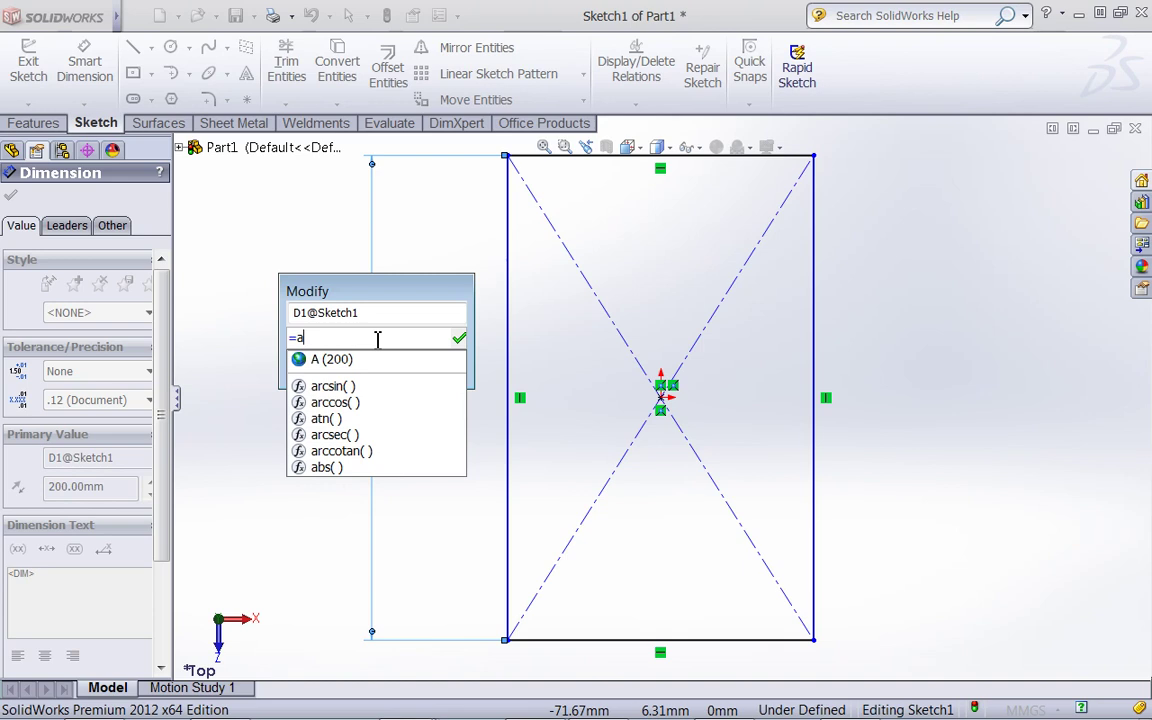
{"action": "left_click", "coordinate": [355, 362]}
{"action": "left_click", "coordinate": [296, 369]}
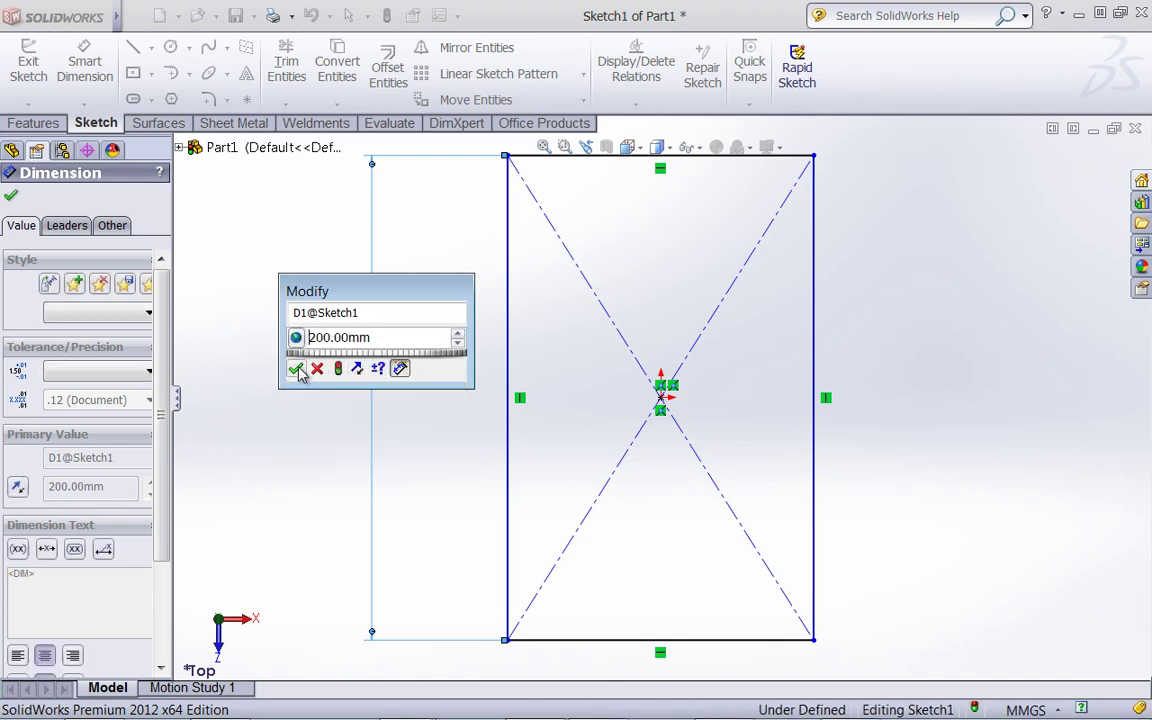
{"action": "left_click", "coordinate": [298, 370]}
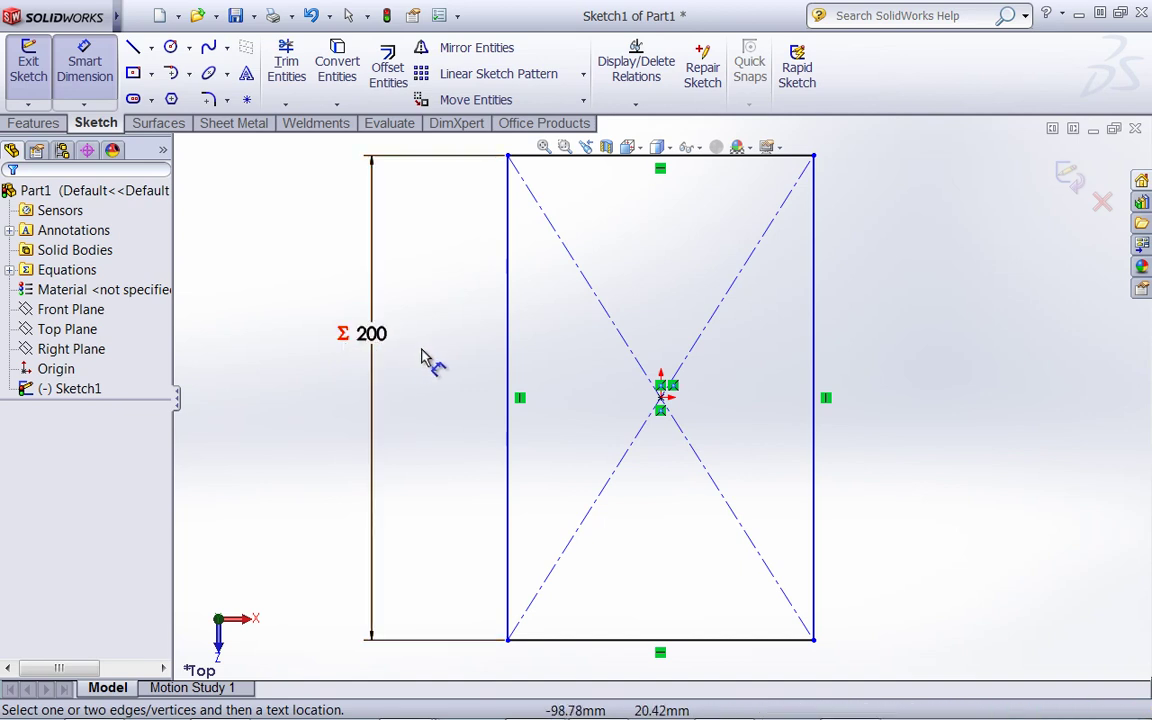
Step: Dimension the rectangle's upper edge and link it to the global variable B (160)
{"action": "key", "text": "z"}
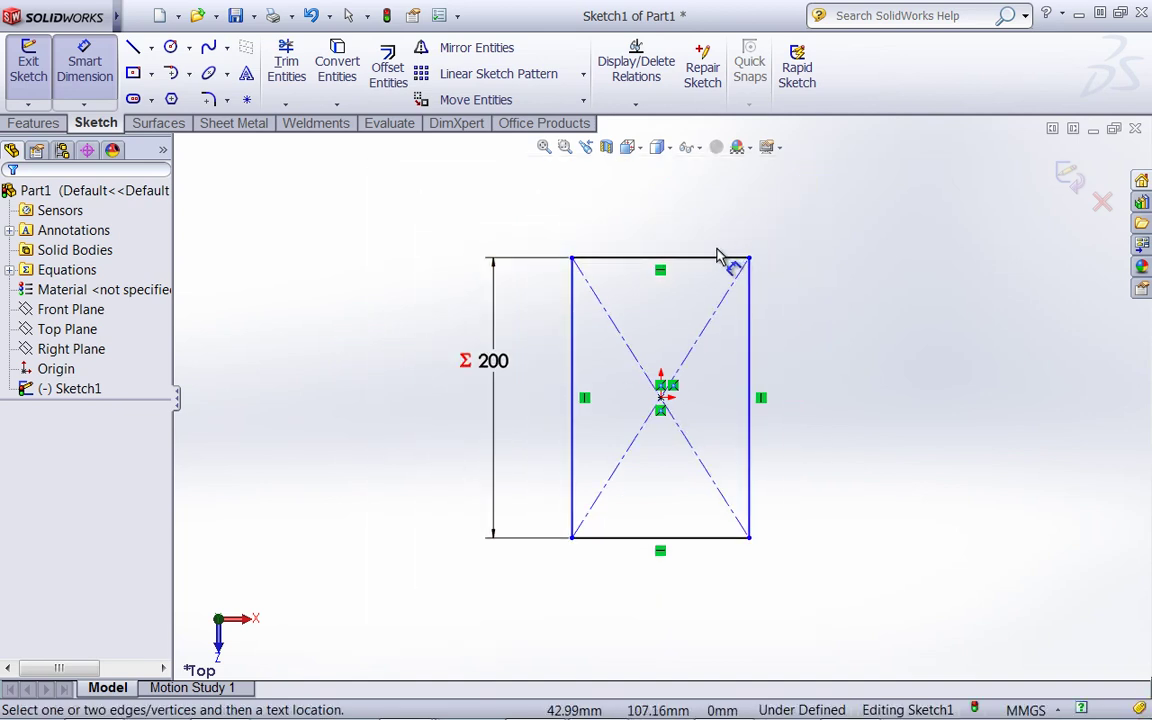
{"action": "left_click", "coordinate": [688, 264]}
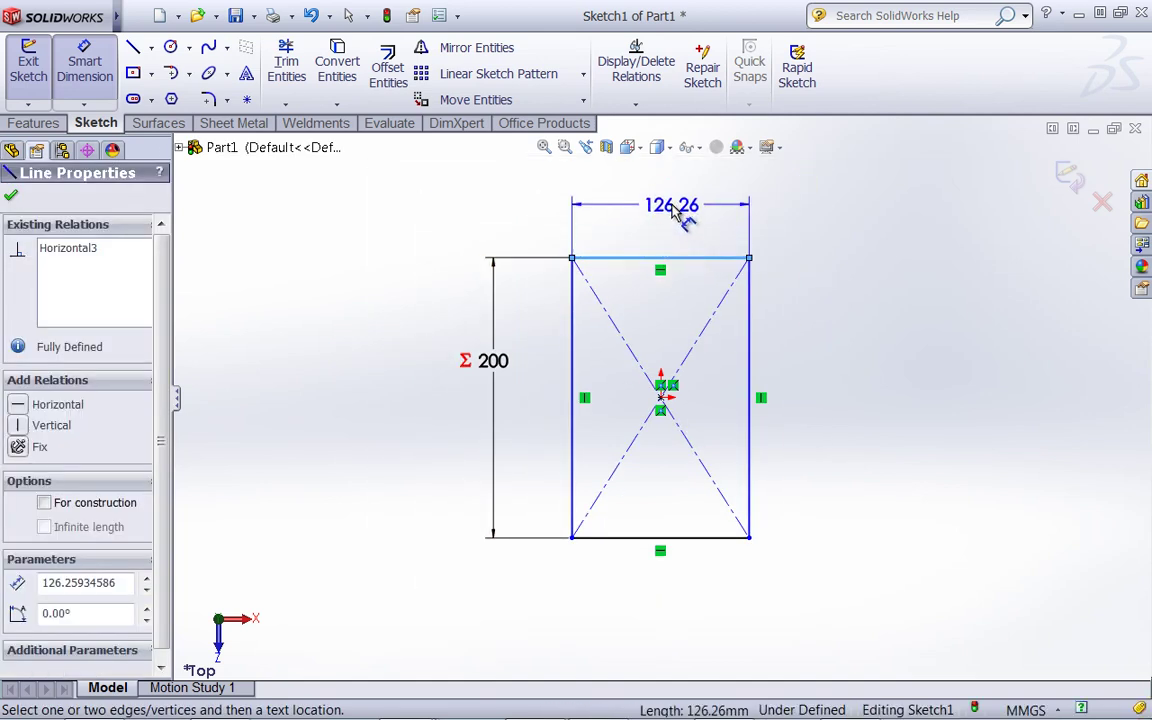
{"action": "left_click", "coordinate": [673, 200]}
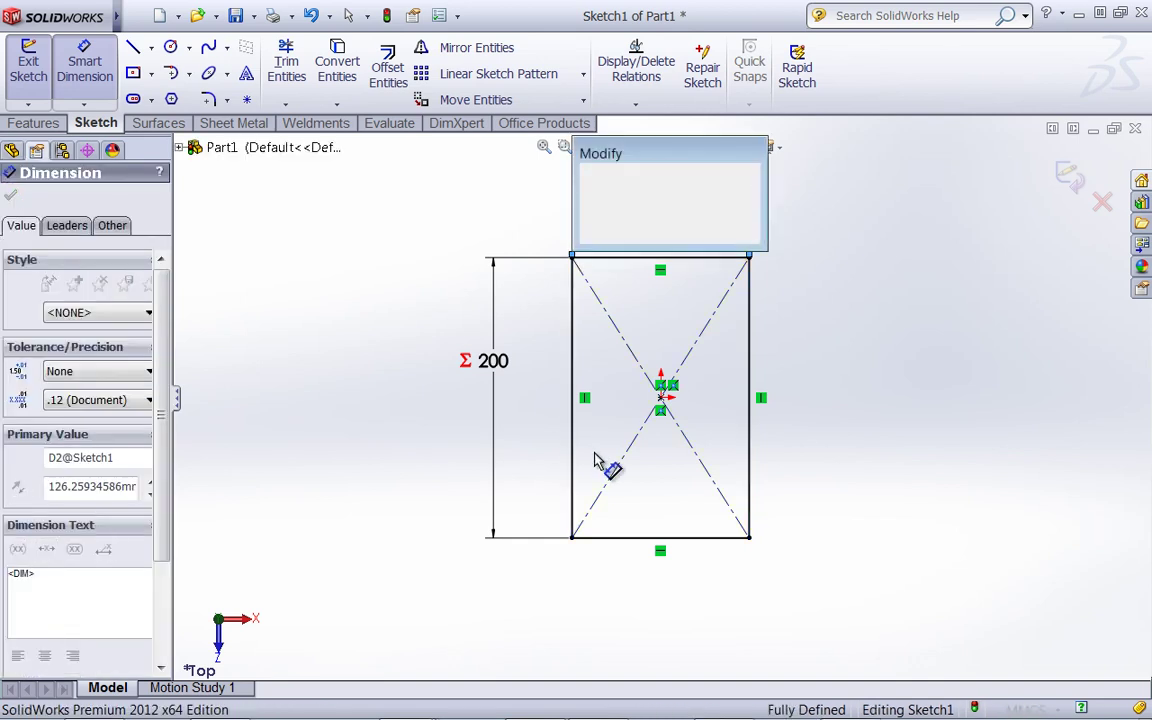
{"action": "type", "text": "=b"}
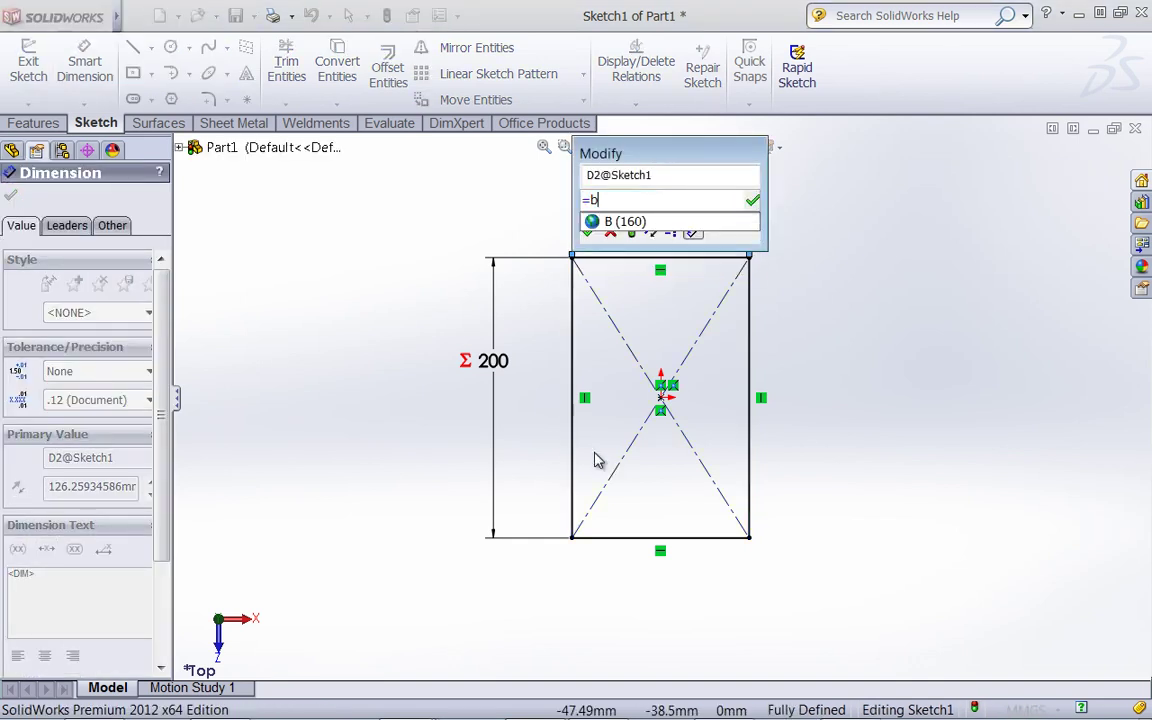
{"action": "key", "text": "Return"}
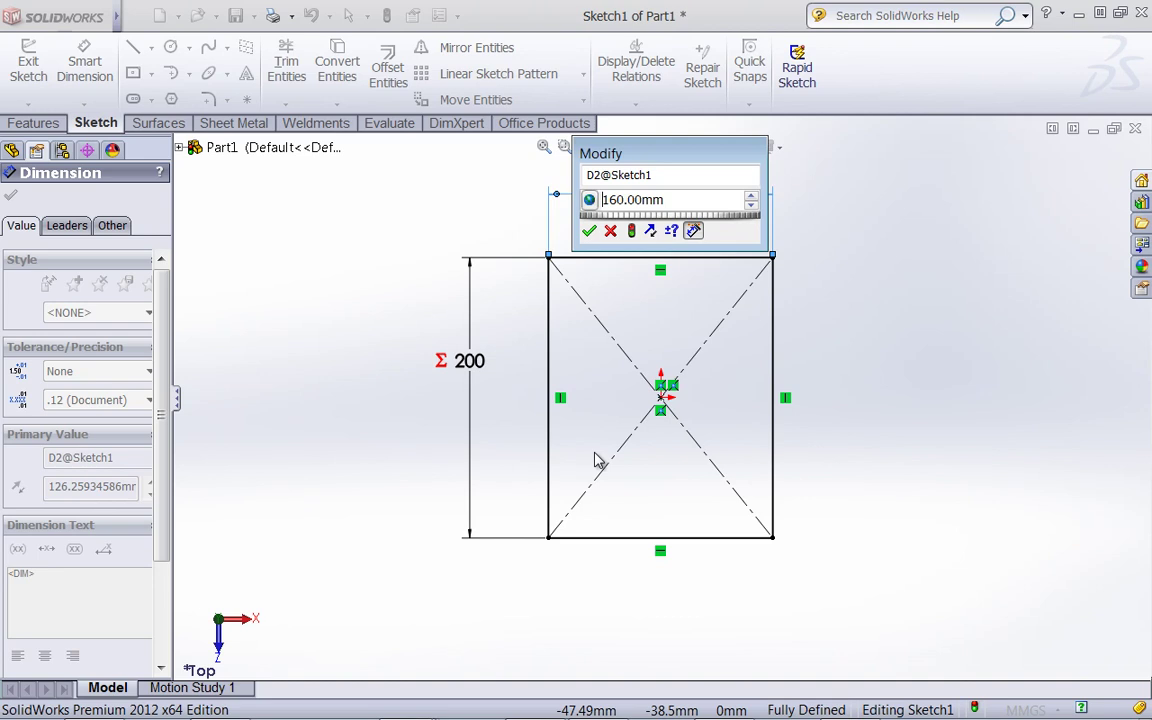
{"action": "left_click", "coordinate": [590, 232]}
{"action": "scroll", "coordinate": [818, 419], "scroll_direction": "down", "scroll_amount": 2}
{"action": "scroll", "coordinate": [815, 420], "scroll_direction": "up", "scroll_amount": 2}
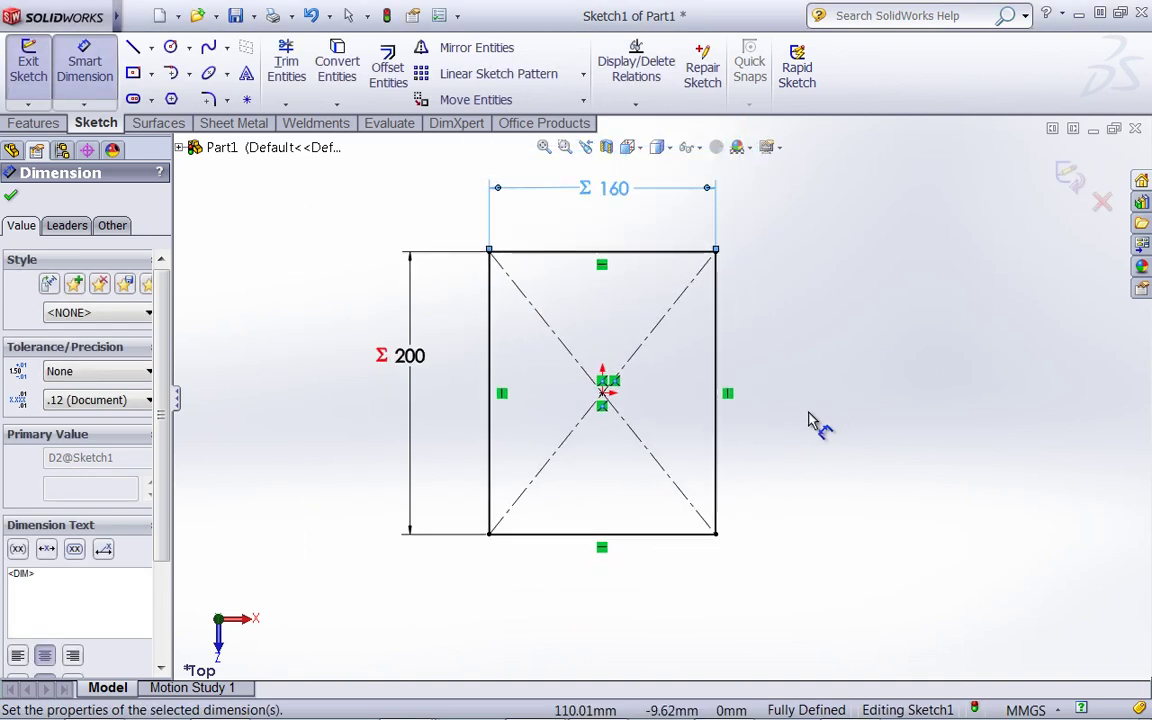
Step: Sketch a circle of about 20 mm radius centred on the diagonal in the rectangle's lower-left quarter
{"action": "left_click", "coordinate": [170, 47]}
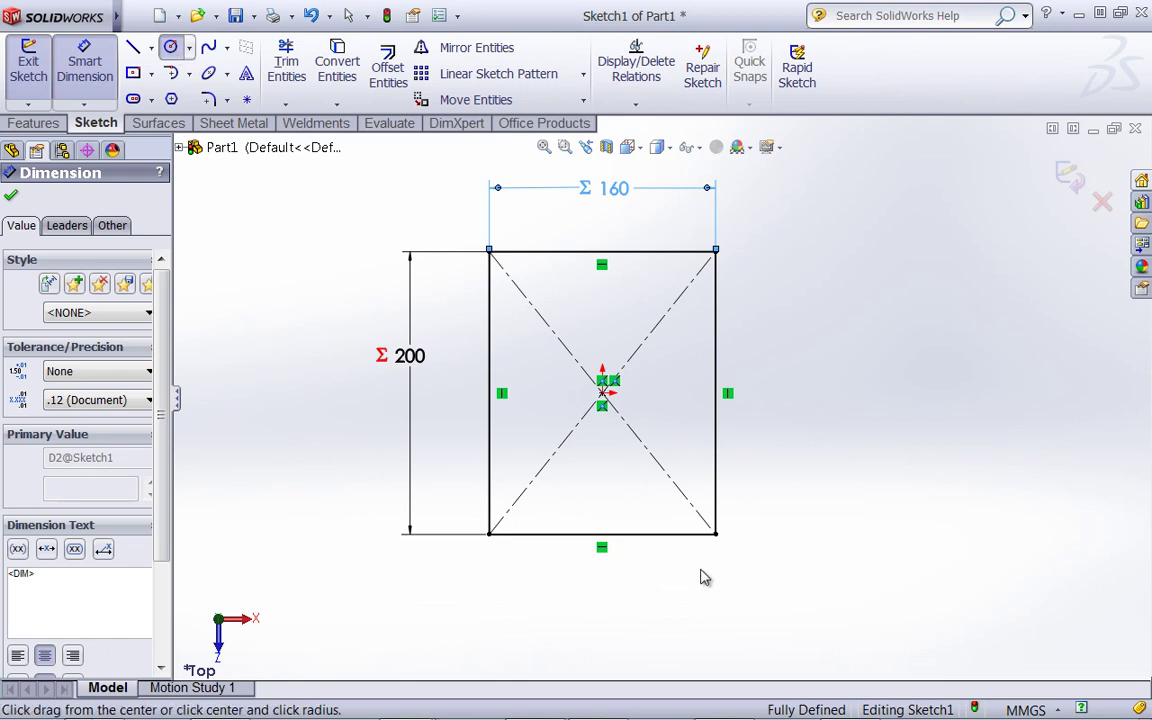
{"action": "left_click", "coordinate": [553, 453]}
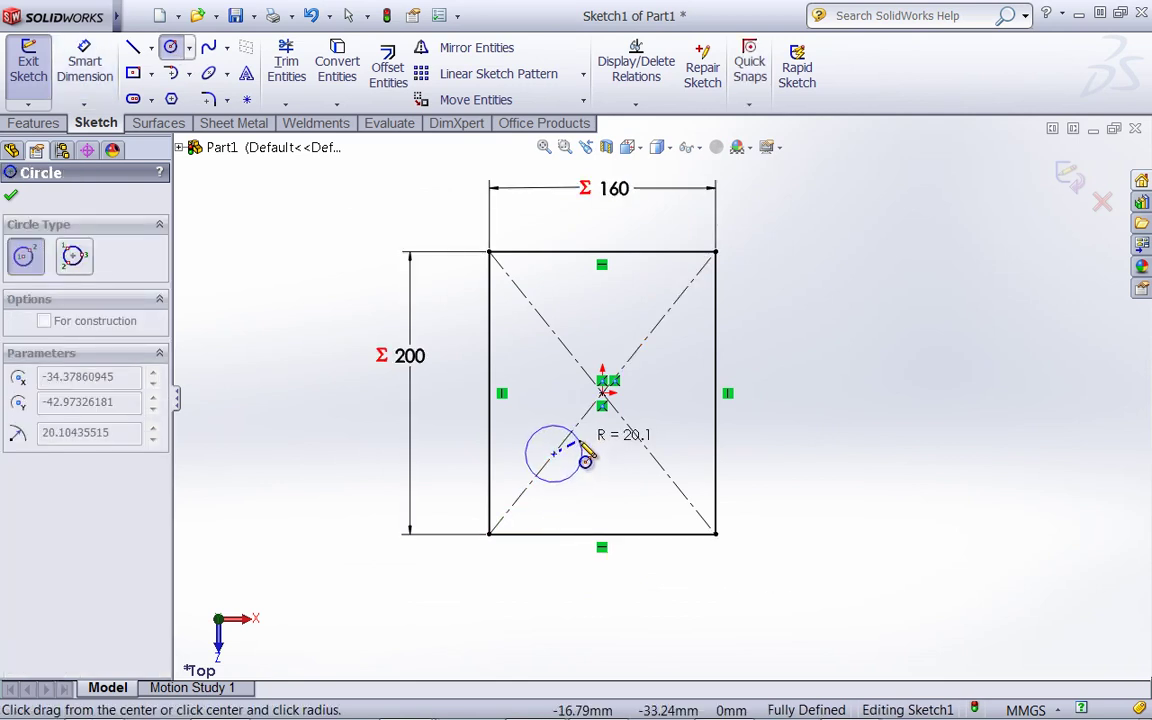
{"action": "left_click", "coordinate": [586, 456]}
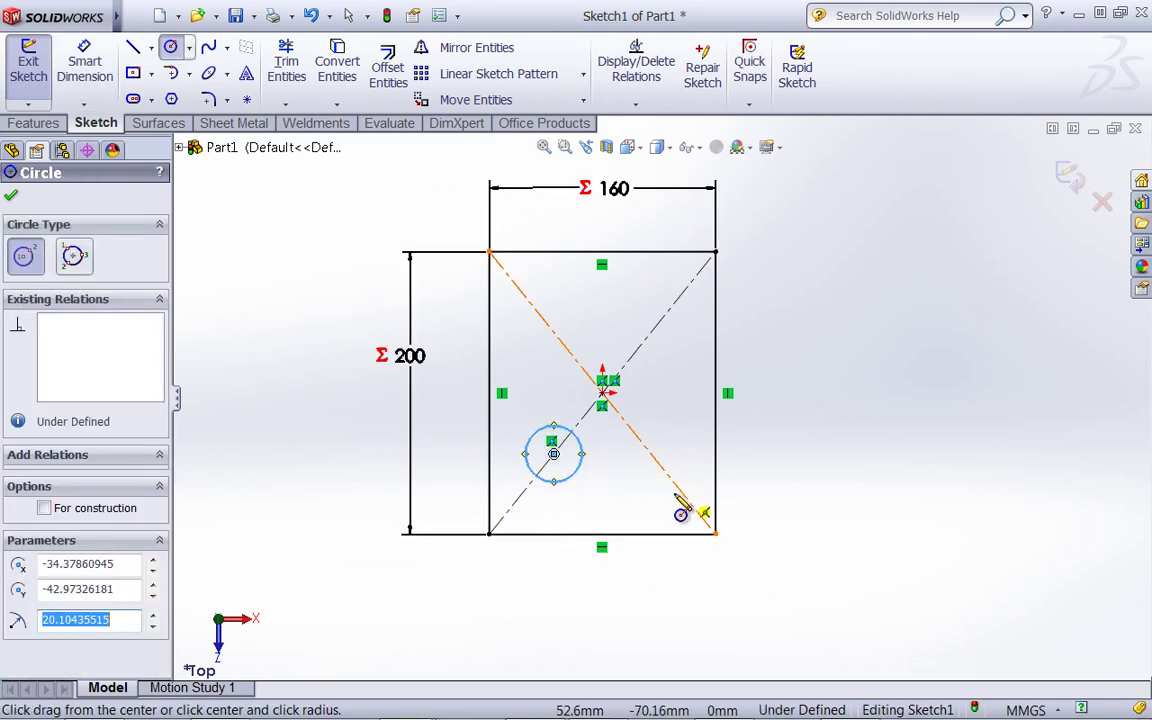
Step: Dimension the vertical distance from the circle's centre to the rectangle's lower edge and link it to the global variable C (50)
{"action": "right_click", "coordinate": [614, 496]}
{"action": "left_click", "coordinate": [663, 503]}
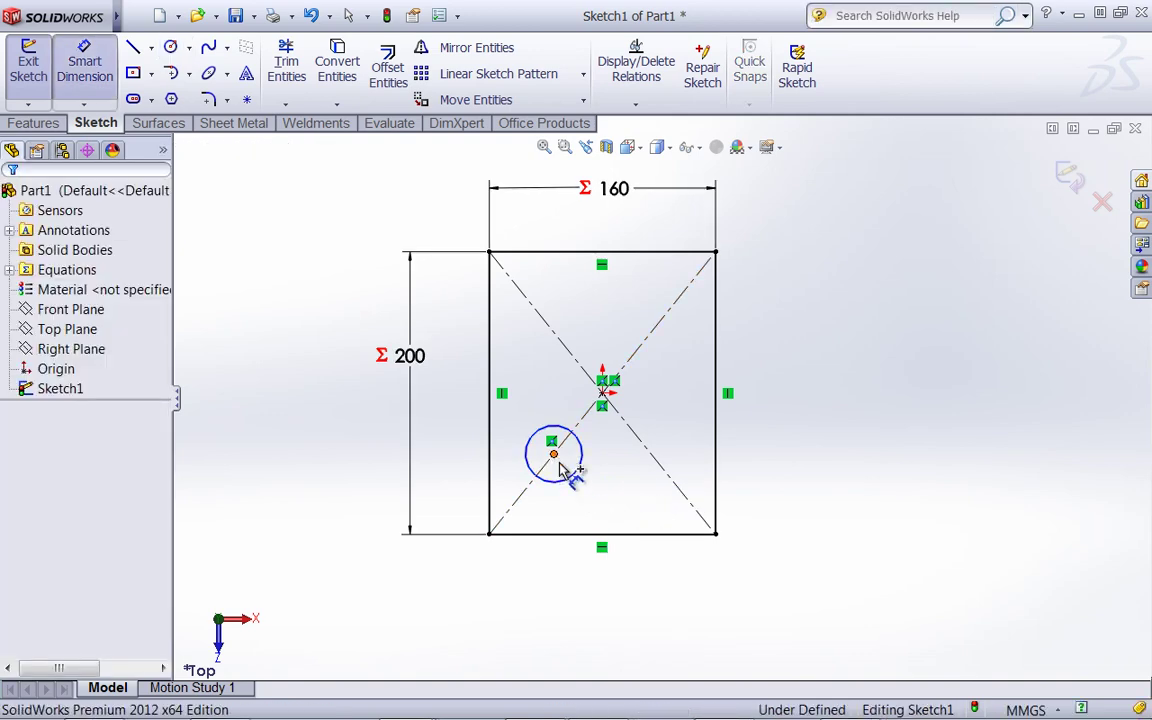
{"action": "left_click", "coordinate": [553, 454]}
{"action": "left_click", "coordinate": [562, 533]}
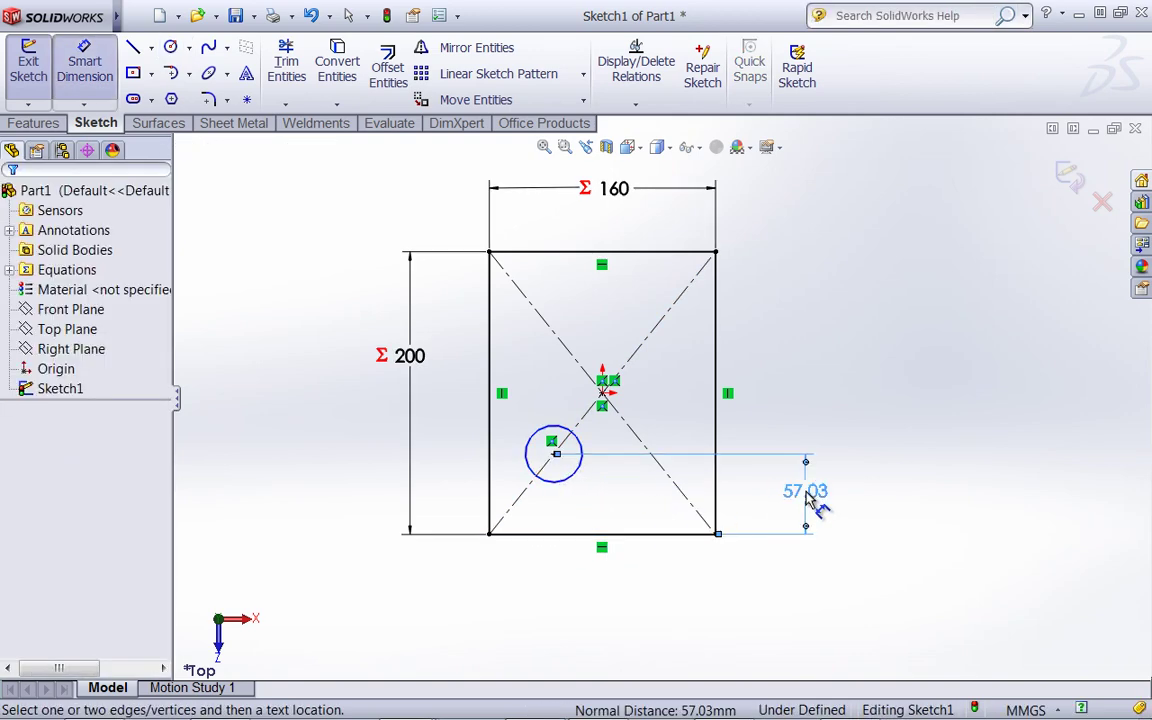
{"action": "left_click", "coordinate": [808, 500]}
{"action": "type", "text": "=c"}
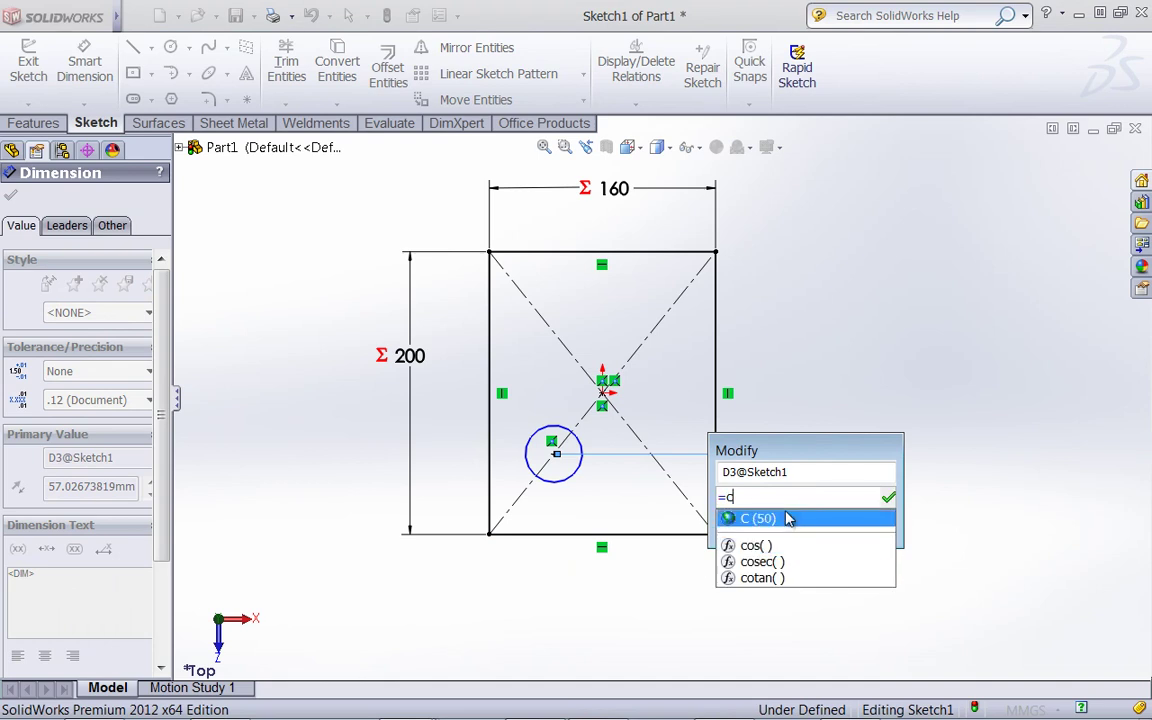
{"action": "left_click", "coordinate": [787, 518]}
{"action": "key", "text": "Return"}
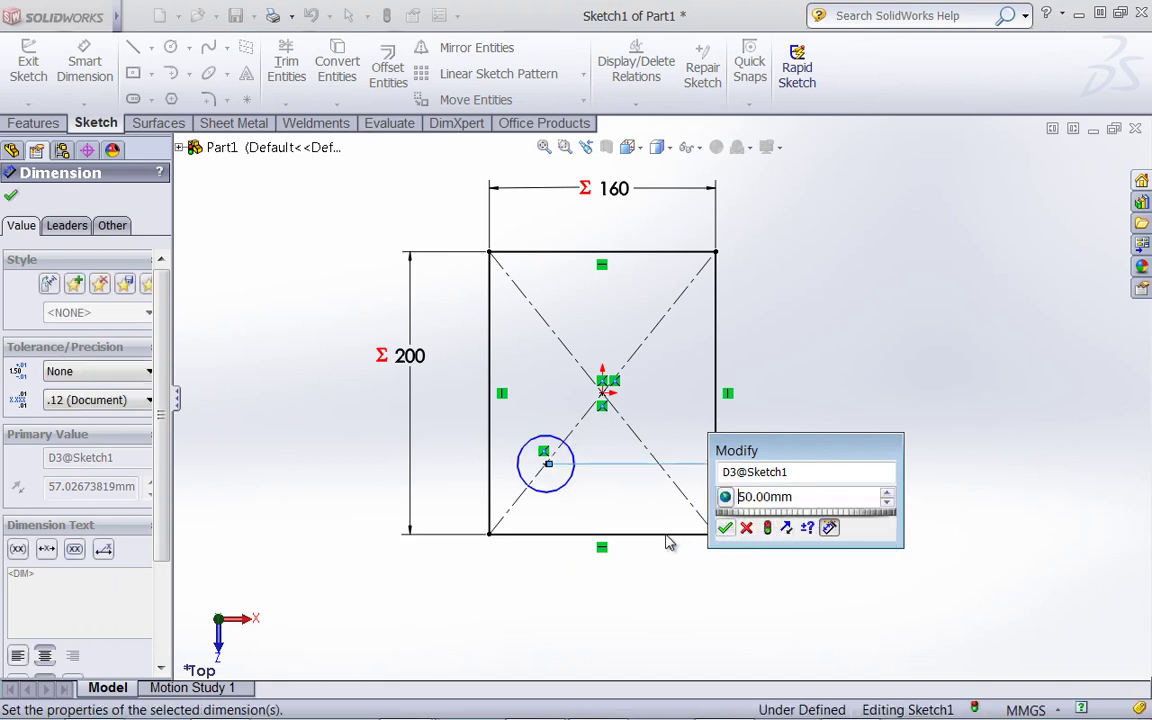
Step: Dimension the circle's diameter, drive it with the equation ="D"/2, and place the dimension text below the rectangle
{"action": "left_click", "coordinate": [577, 478]}
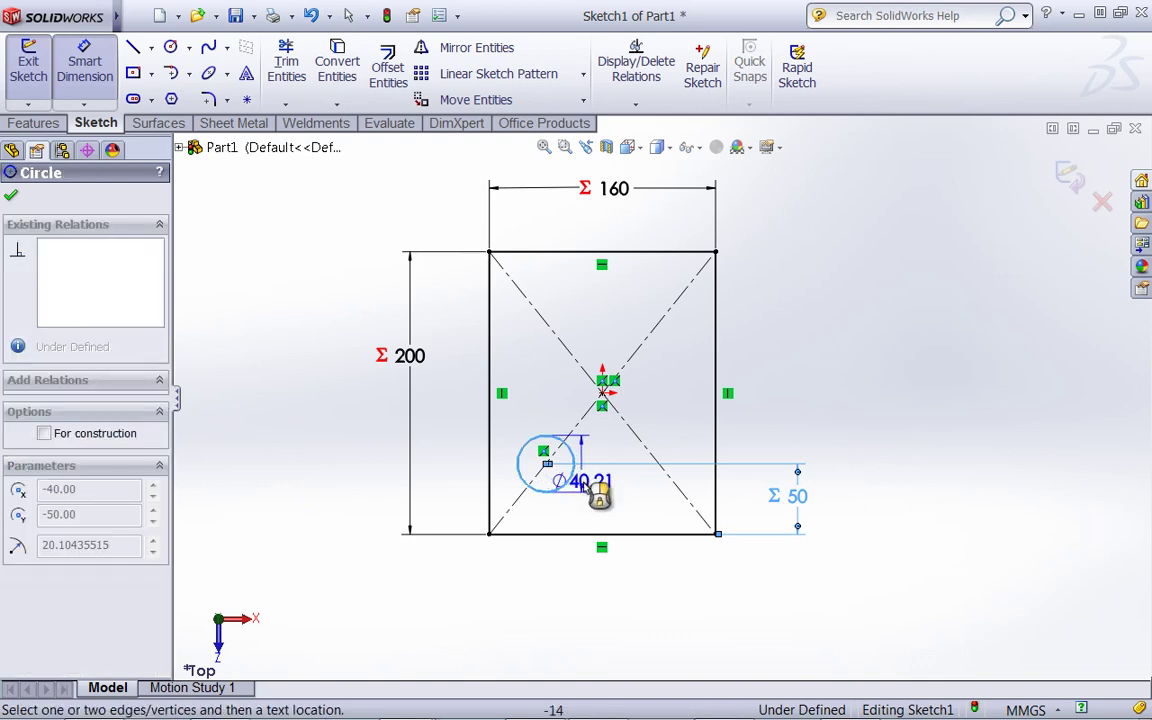
{"action": "left_click", "coordinate": [642, 508]}
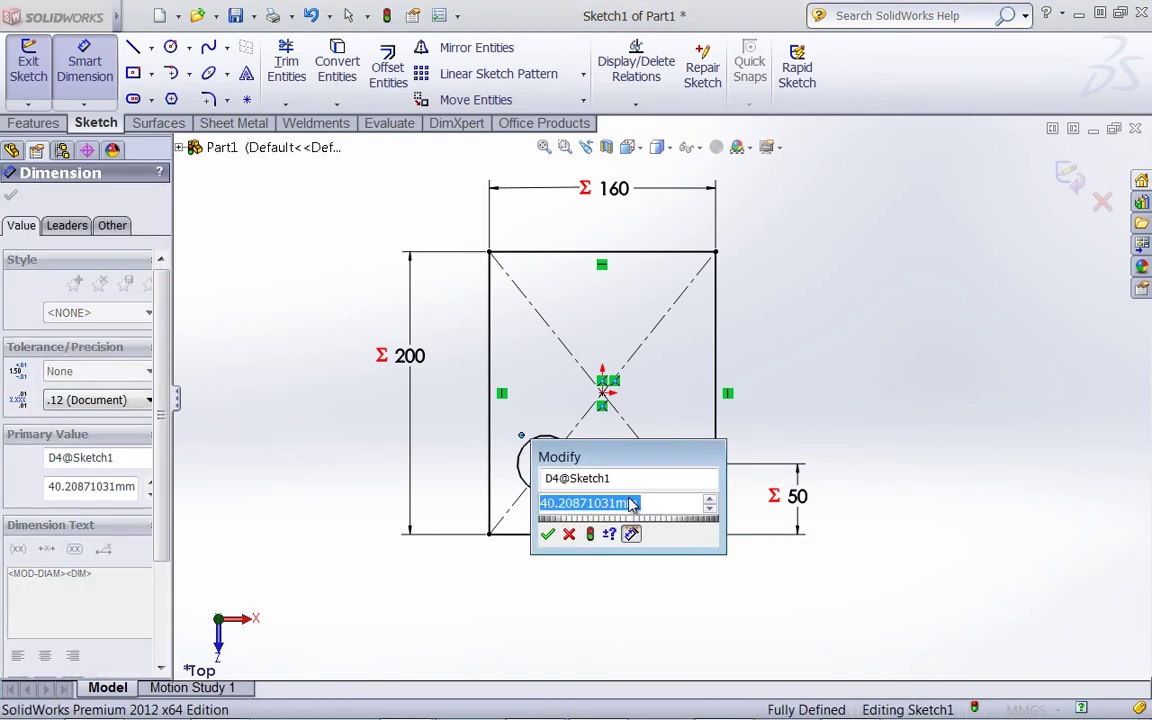
{"action": "type", "text": "="}
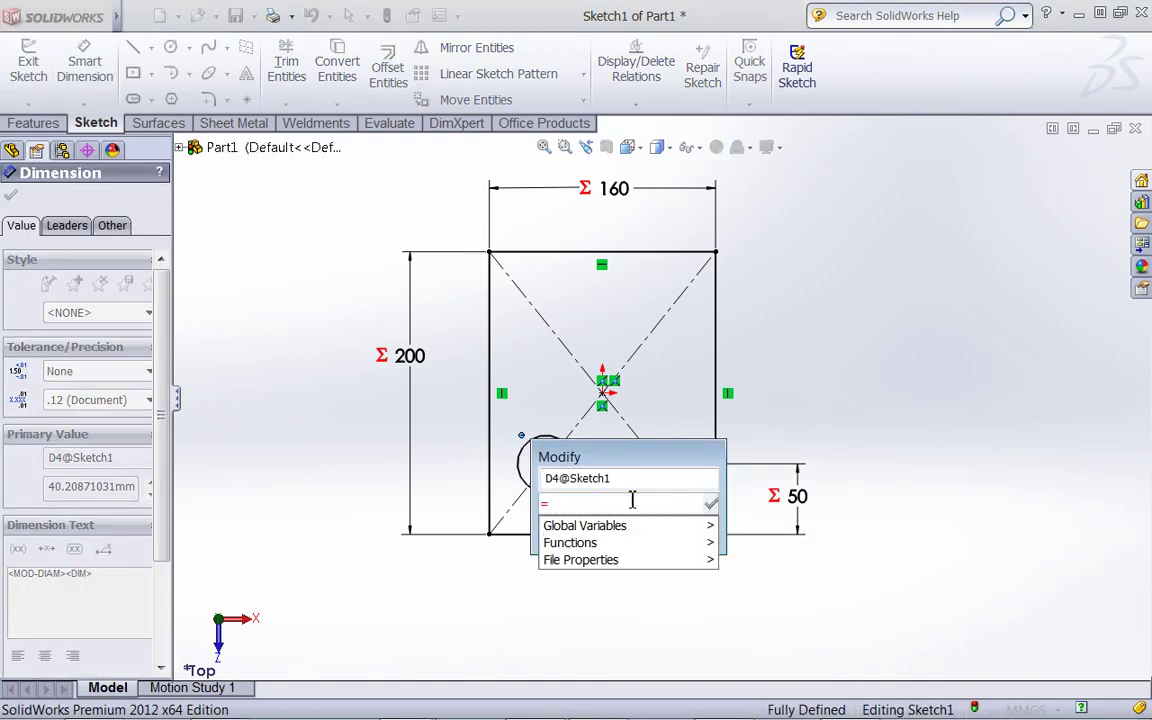
{"action": "mouse_move", "coordinate": [684, 522]}
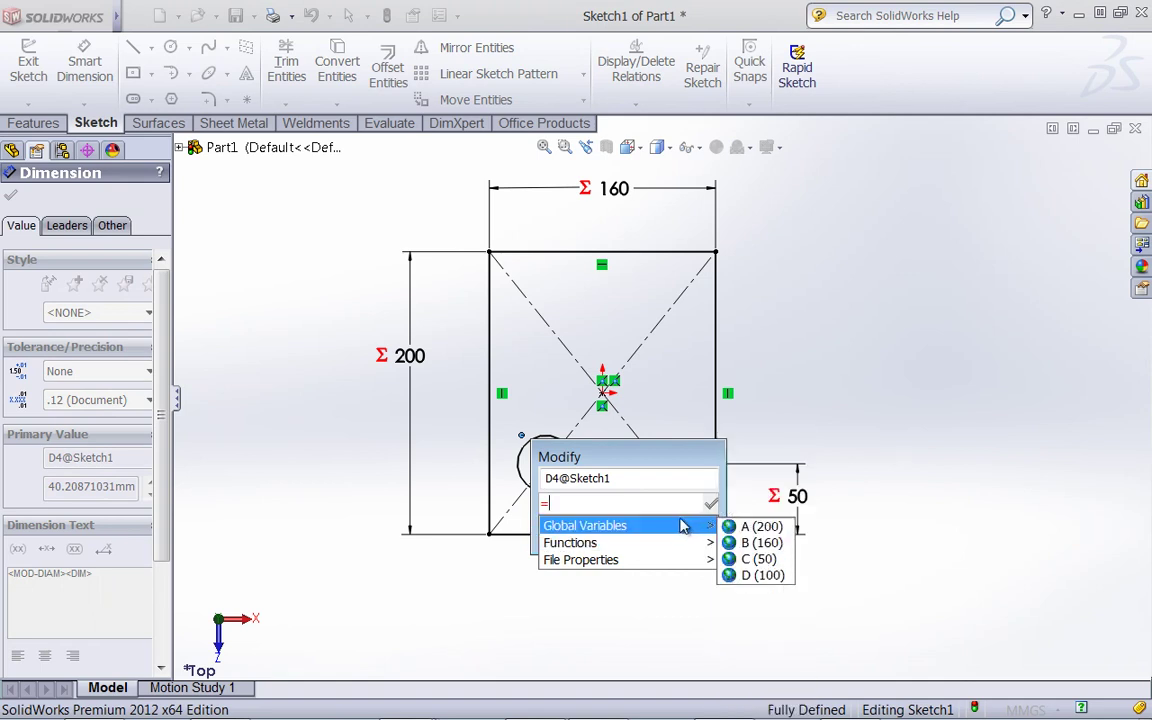
{"action": "left_click", "coordinate": [756, 577]}
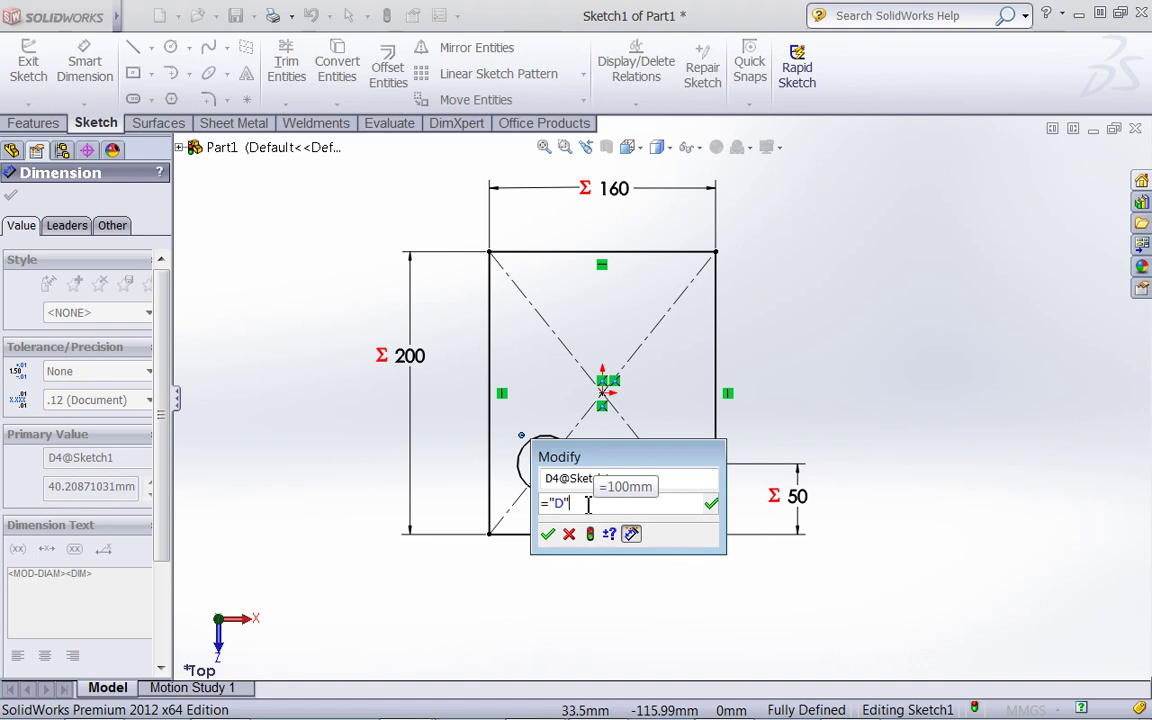
{"action": "type", "text": "/2"}
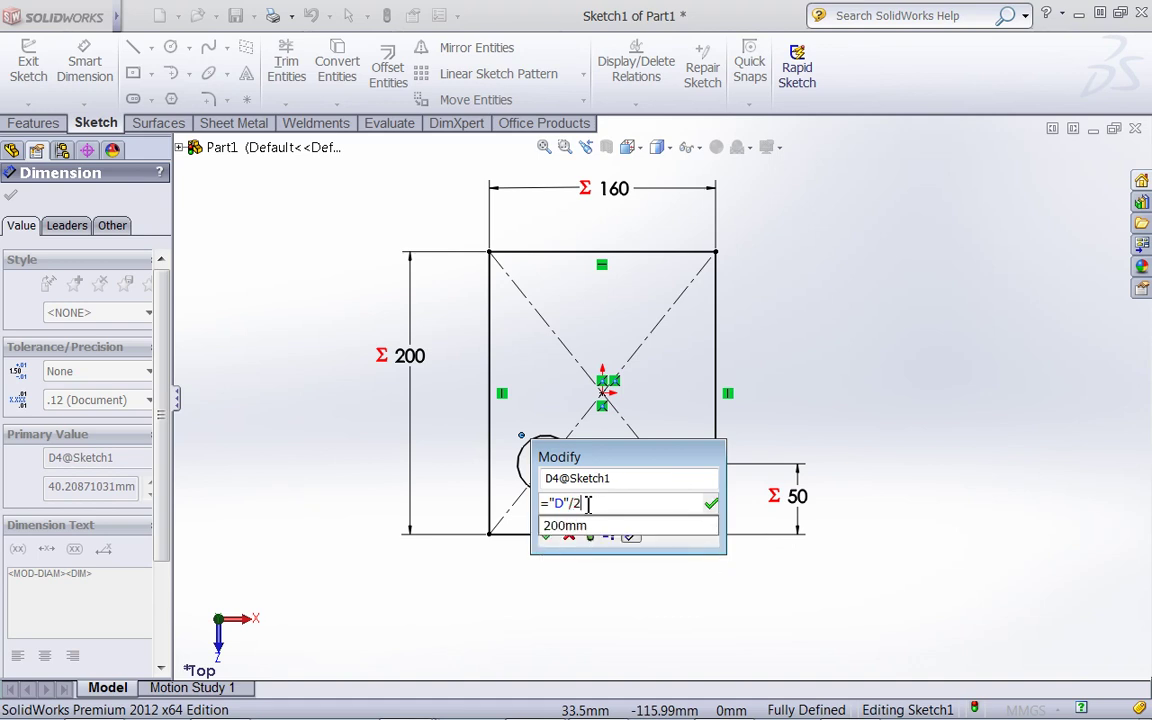
{"action": "left_click", "coordinate": [547, 536]}
{"action": "left_click_drag", "start_coordinate": [672, 503], "coordinate": [504, 604]}
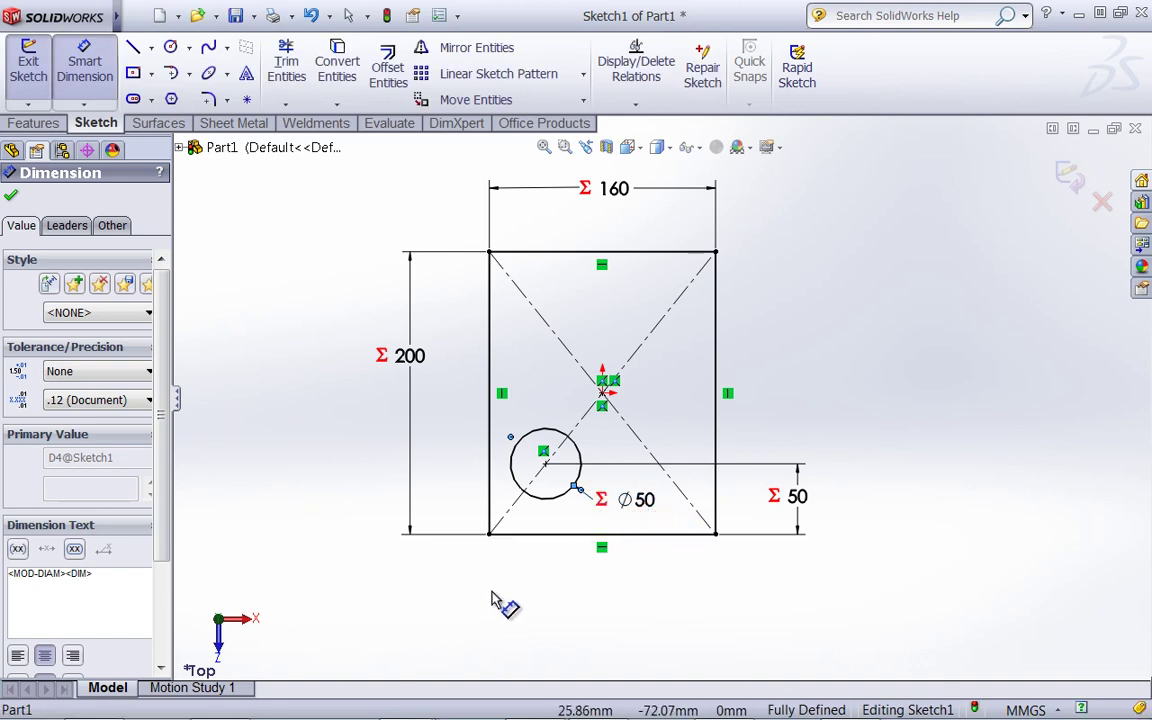
{"action": "left_click", "coordinate": [593, 597]}
{"action": "key", "text": "f"}
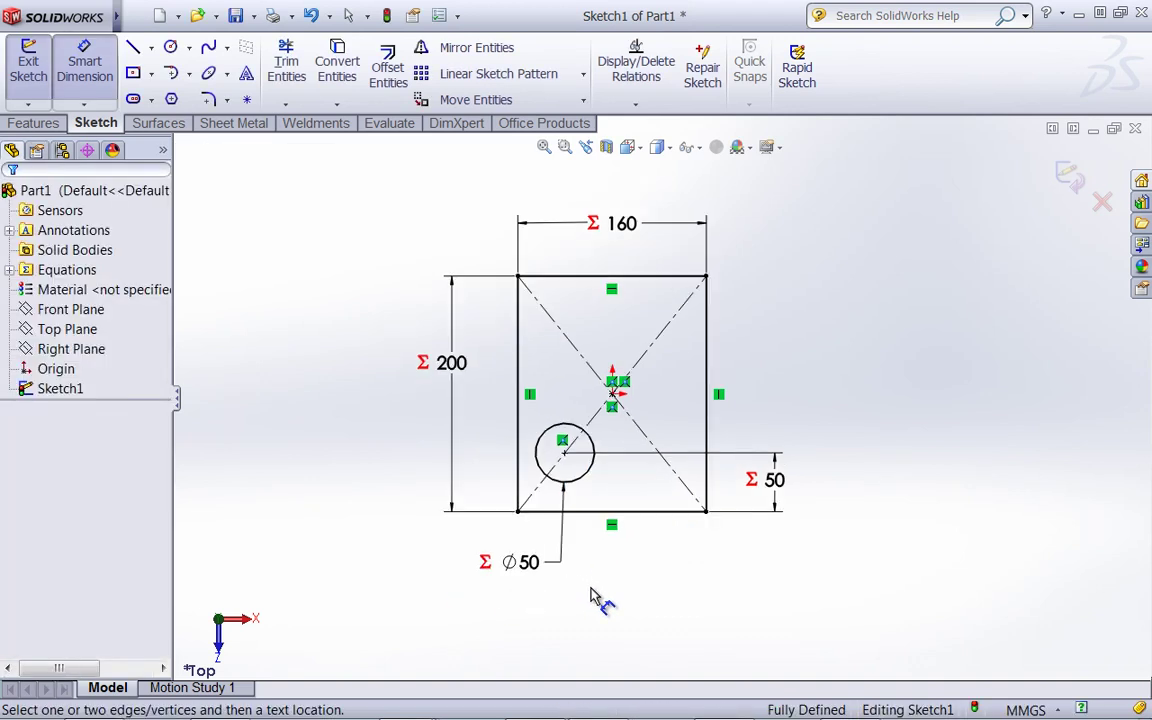
Step: Extrude the rectangle with its circular hole as a boss, blind to a depth of 10 mm
{"action": "left_click", "coordinate": [33, 122]}
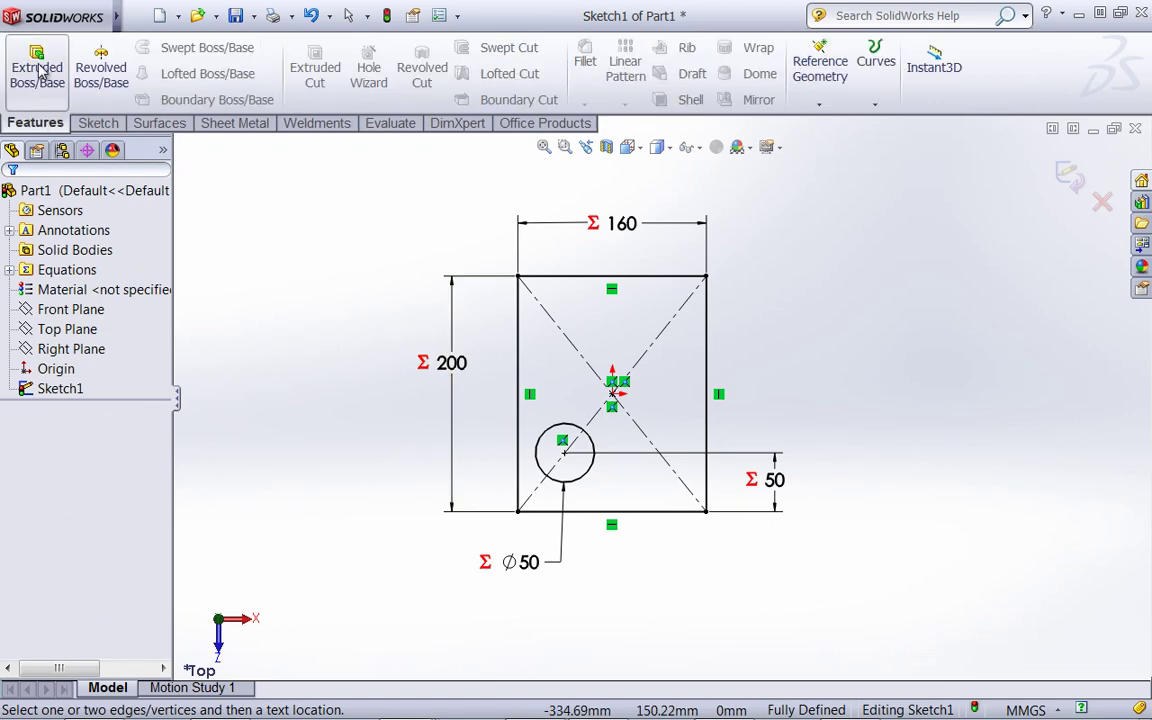
{"action": "left_click", "coordinate": [38, 64]}
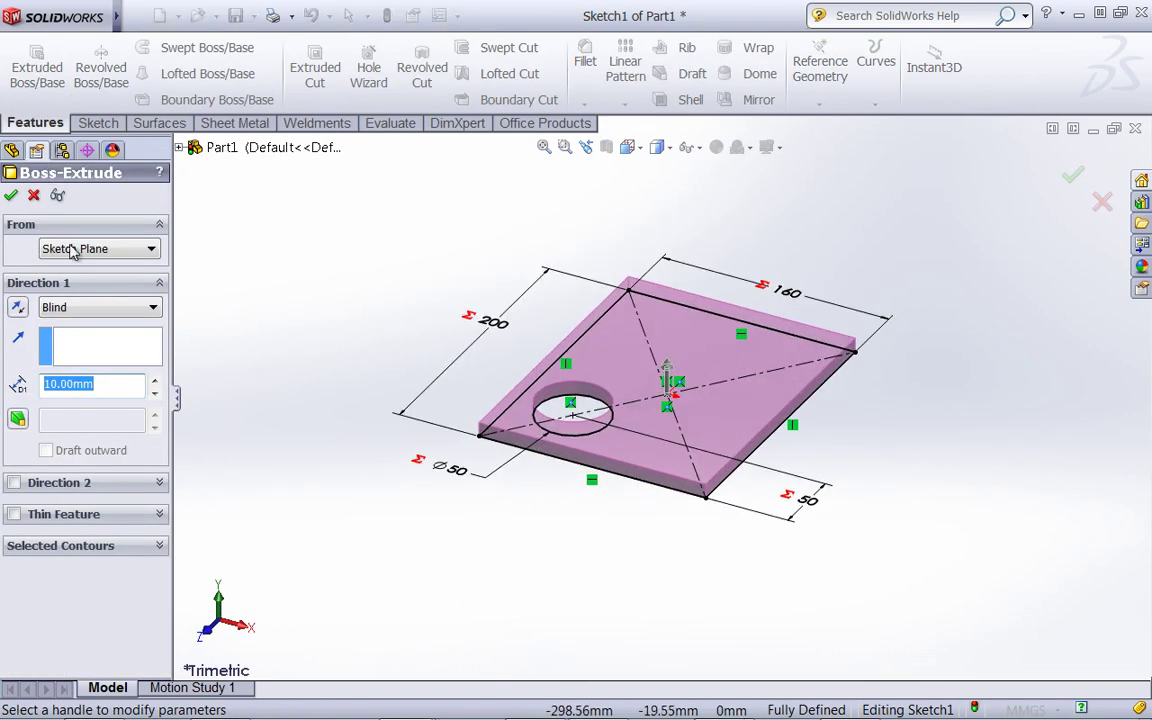
{"action": "left_click", "coordinate": [11, 196]}
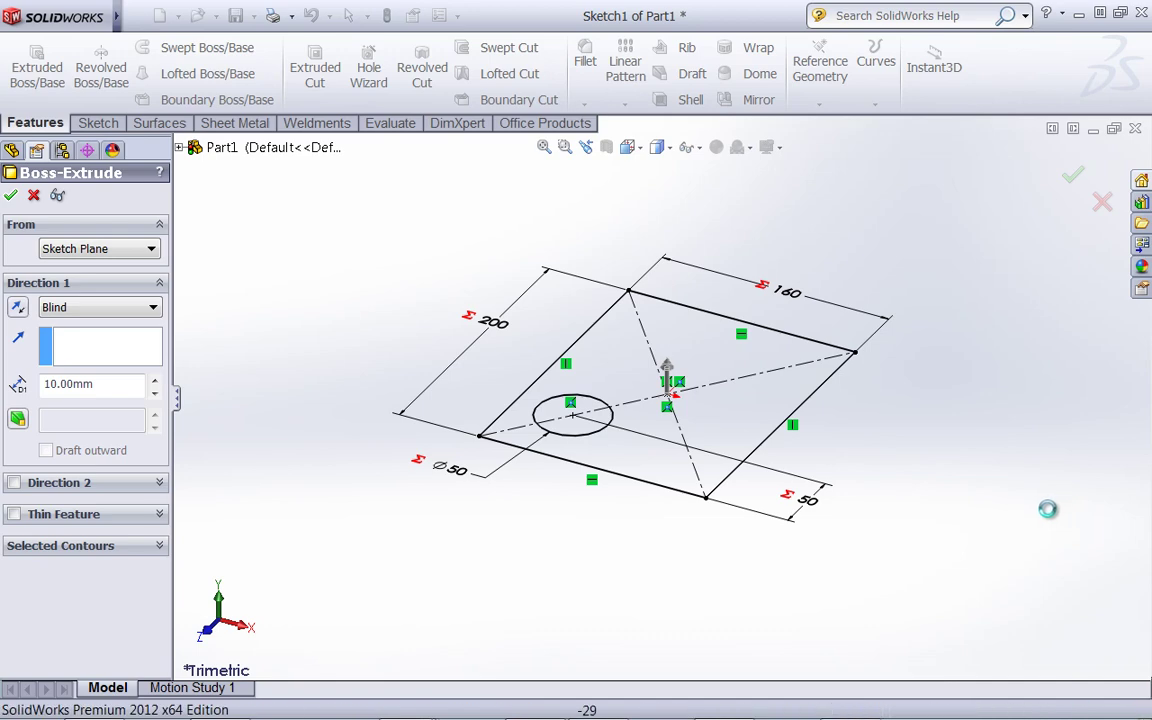
Step: Turn on the display of feature dimensions on the extruded plate and view it nearly from above
{"action": "mouse_move", "coordinate": [1020, 548]}
{"action": "middle_mouse_down"}
{"action": "mouse_move", "coordinate": [897, 463]}
{"action": "mouse_move", "coordinate": [882, 579]}
{"action": "middle_mouse_up"}
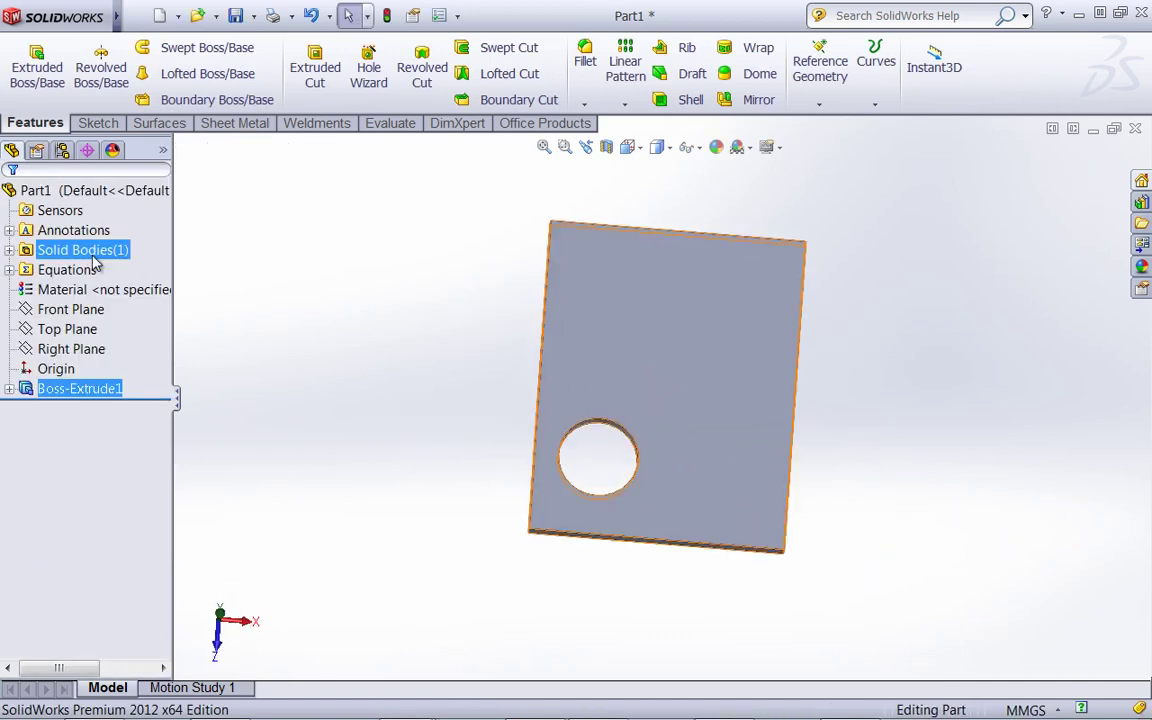
{"action": "left_click", "coordinate": [65, 232]}
{"action": "right_click", "coordinate": [64, 236]}
{"action": "left_click", "coordinate": [128, 302]}
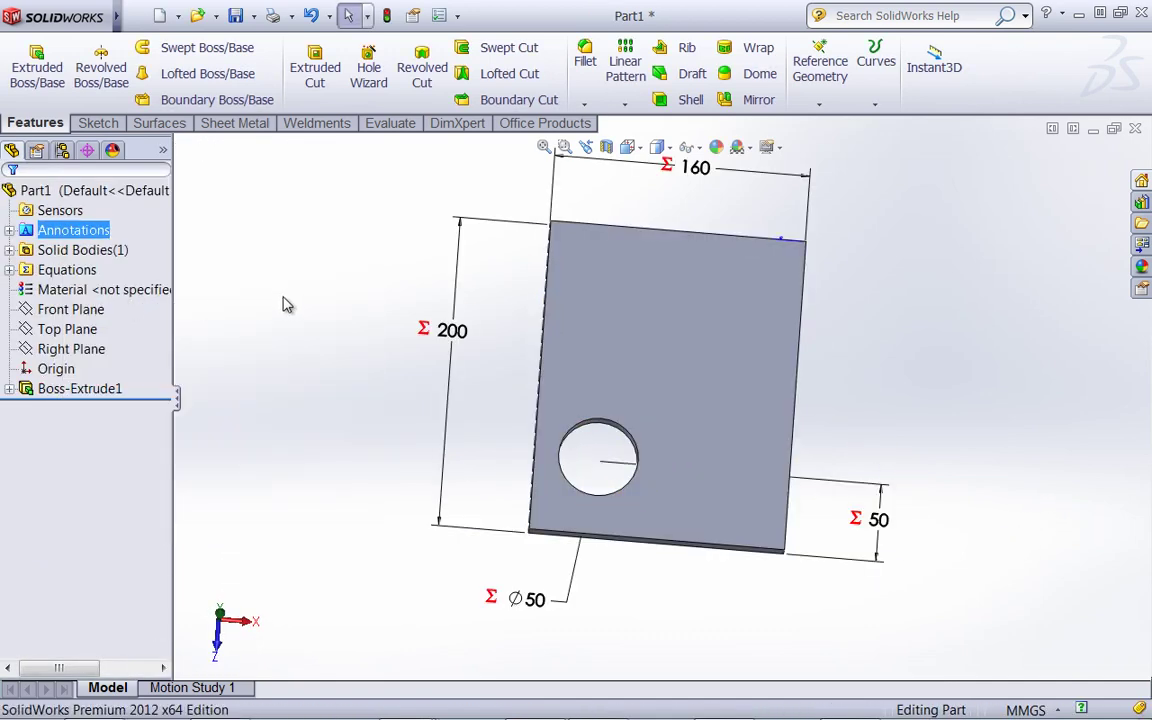
{"action": "left_click", "coordinate": [301, 321]}
{"action": "mouse_move", "coordinate": [301, 321]}
{"action": "middle_mouse_down"}
{"action": "mouse_move", "coordinate": [339, 324]}
{"action": "mouse_move", "coordinate": [424, 252]}
{"action": "mouse_move", "coordinate": [419, 296]}
{"action": "mouse_move", "coordinate": [404, 298]}
{"action": "middle_mouse_up"}
Step: Open the equation manager and set the global variable A to 180
{"action": "right_click", "coordinate": [68, 272]}
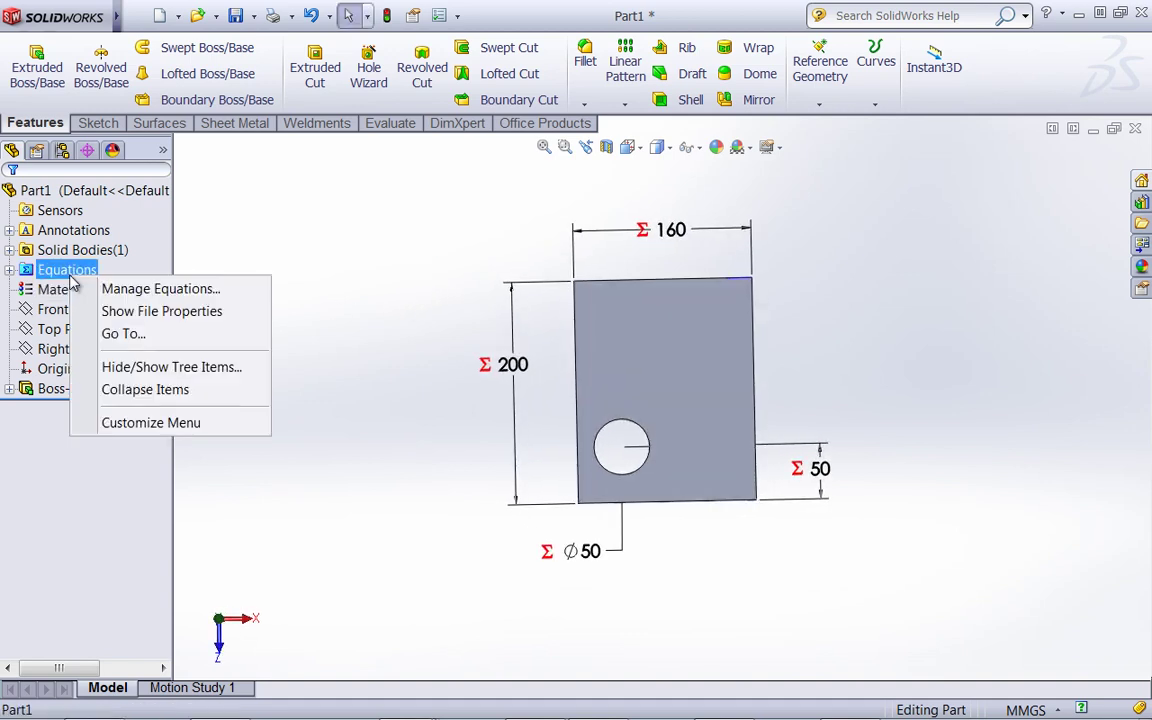
{"action": "left_click", "coordinate": [160, 289]}
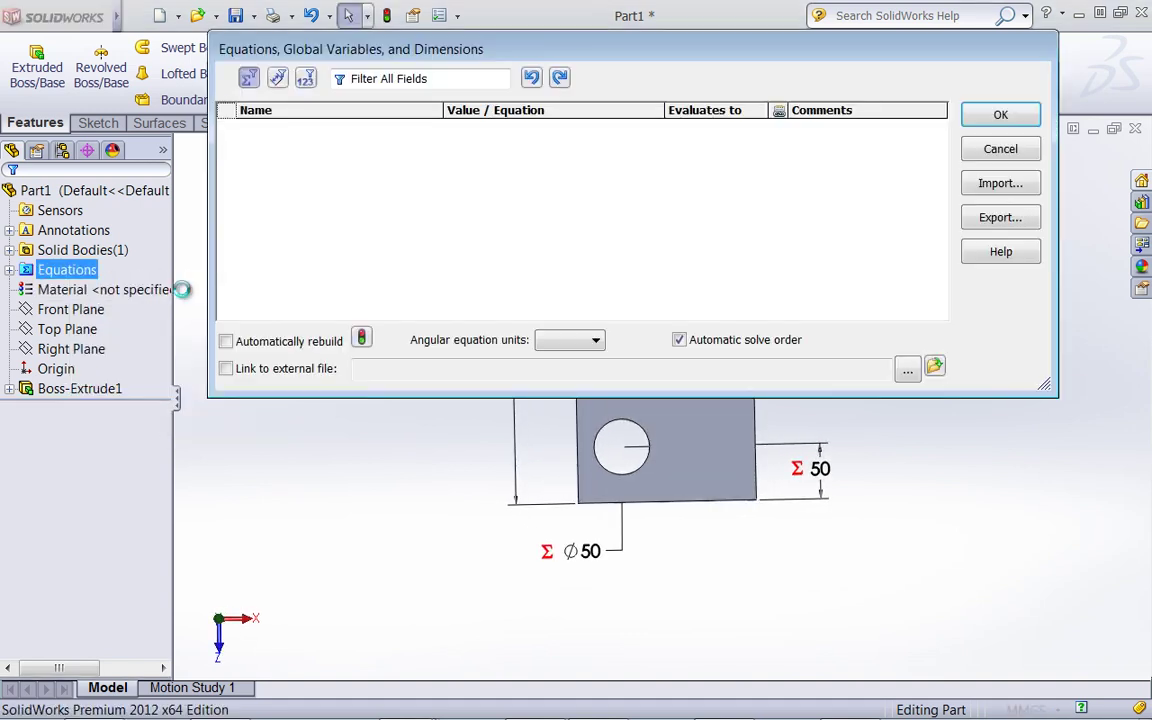
{"action": "left_click", "coordinate": [522, 146]}
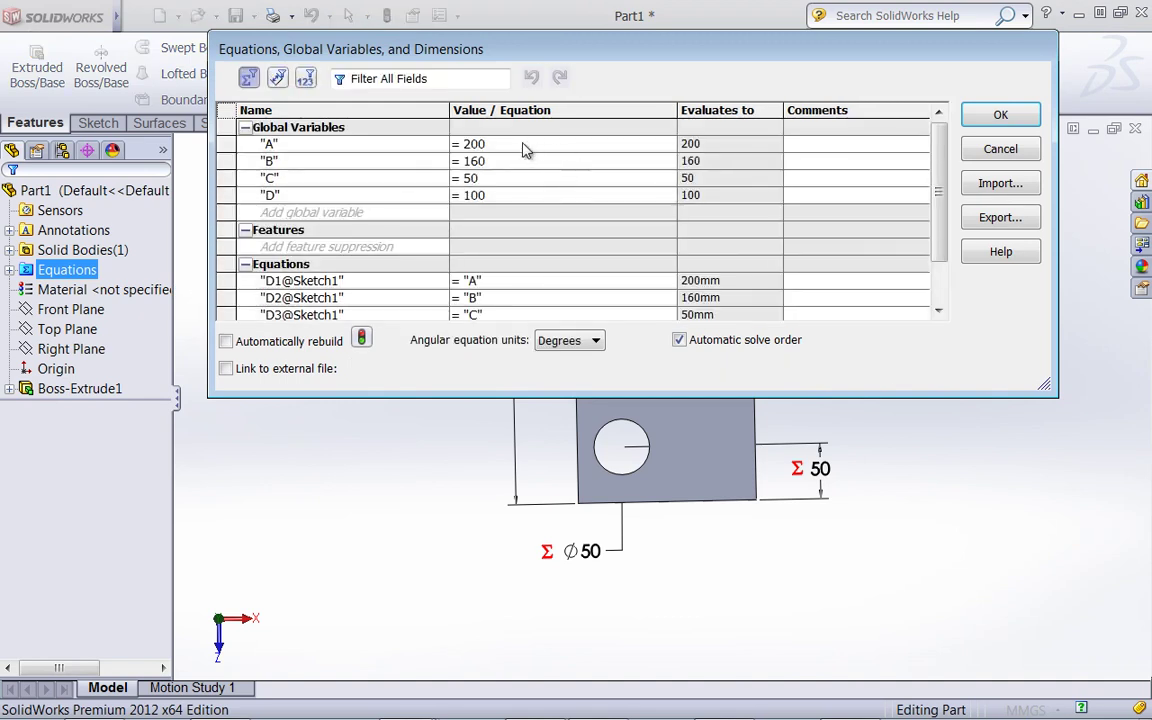
{"action": "double_click", "coordinate": [522, 146]}
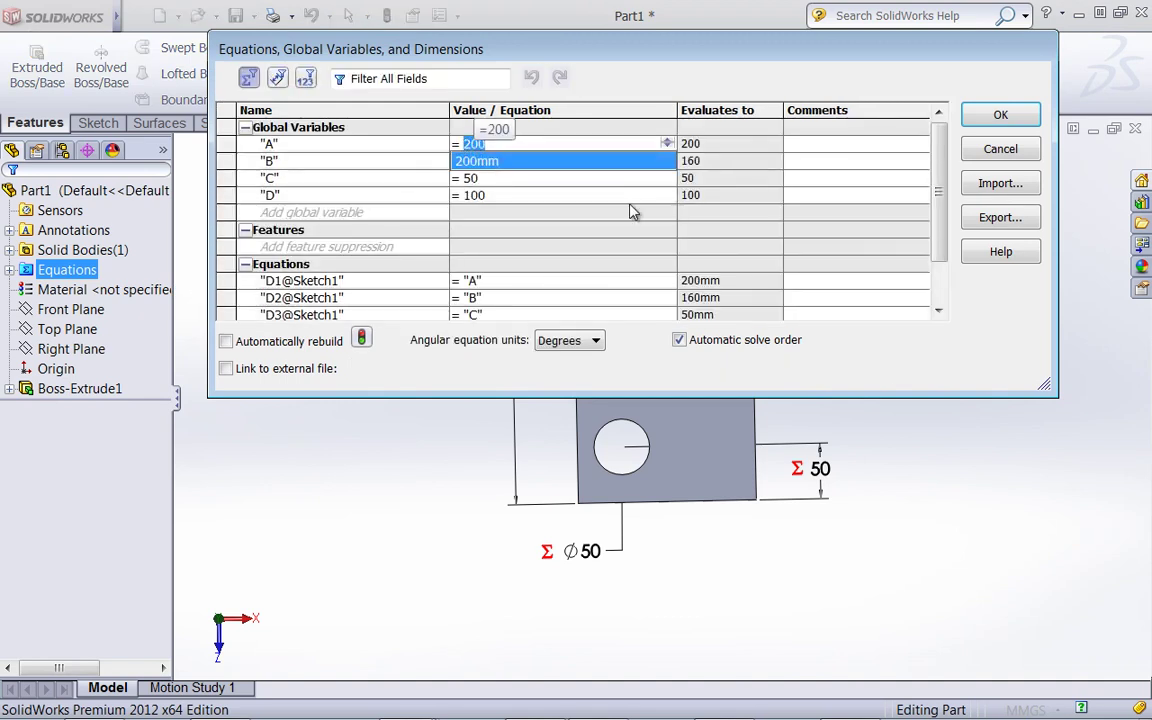
{"action": "type", "text": "180"}
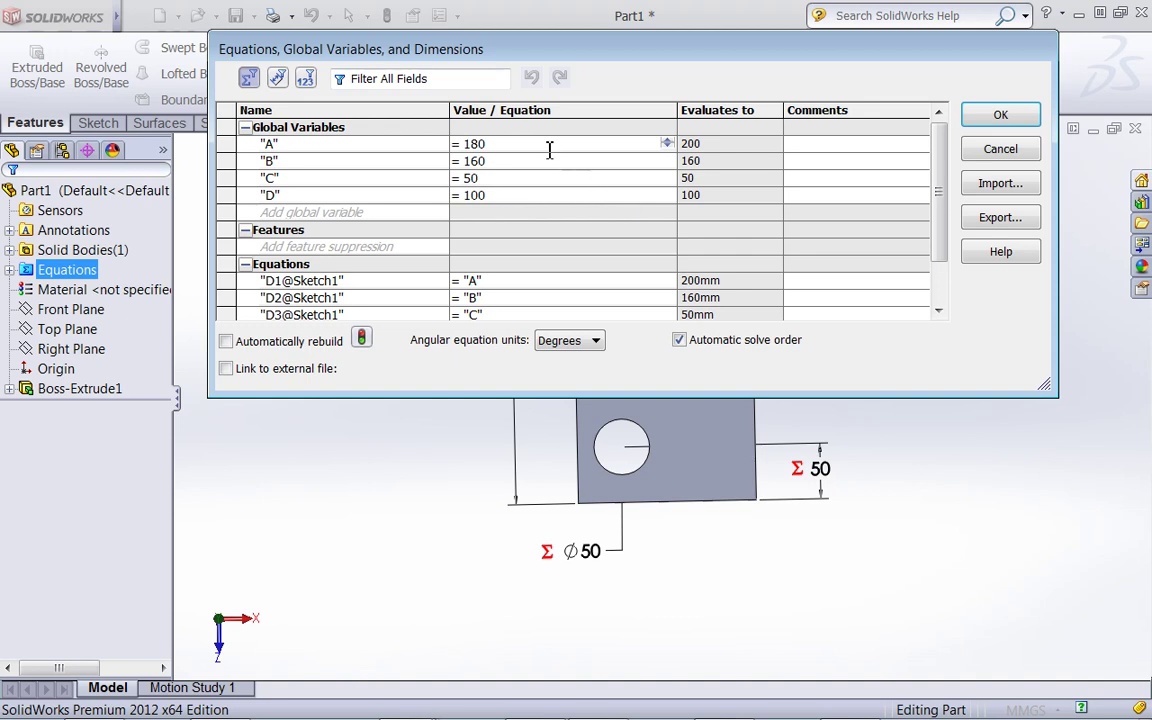
Step: Set the global variables B to 140 and C to 70
{"action": "left_click", "coordinate": [509, 162]}
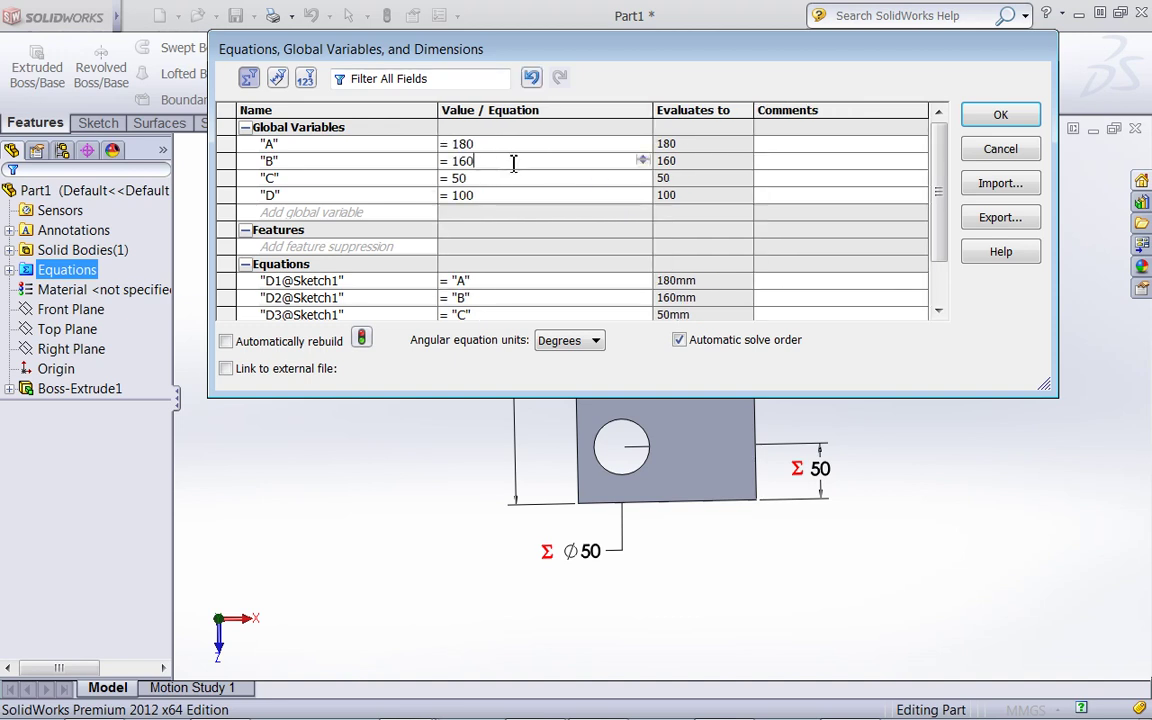
{"action": "key", "text": "BackSpace"}
{"action": "key", "text": "BackSpace"}
{"action": "type", "text": "40"}
{"action": "key", "text": "Return"}
{"action": "key", "text": "BackSpace"}
{"action": "key", "text": "BackSpace"}
{"action": "type", "text": "70"}
{"action": "key", "text": "Return"}
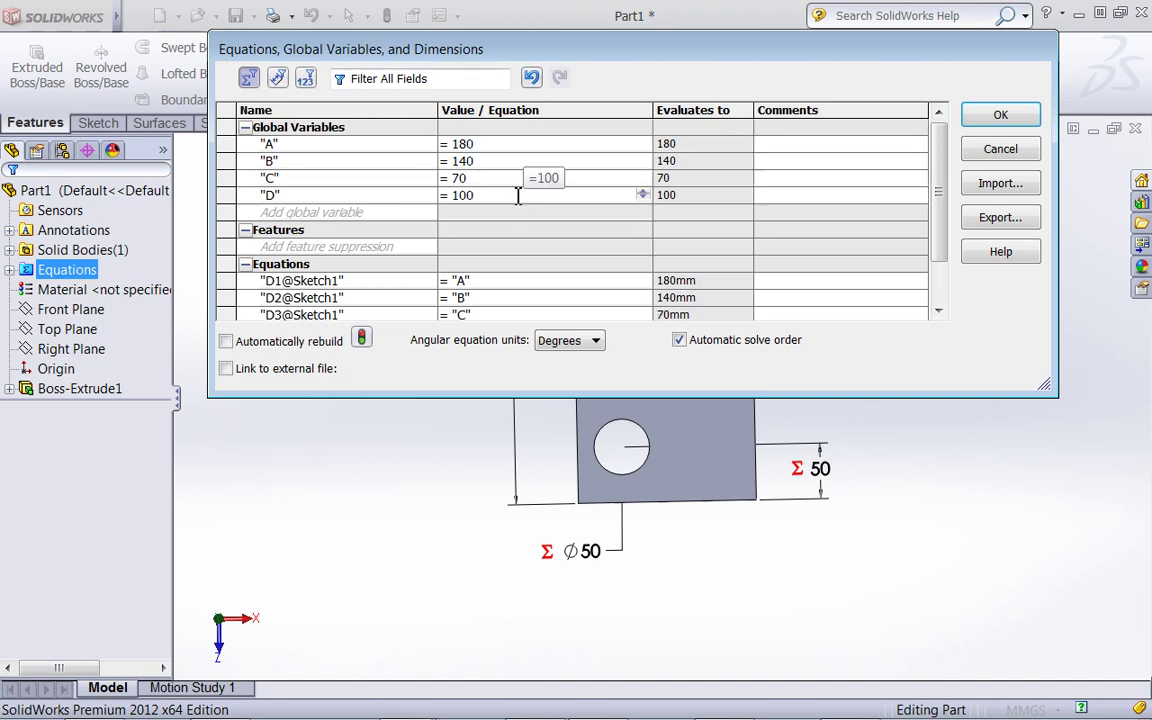
Step: Set the global variable D to 115 and apply the updated variables to the part
{"action": "key", "text": "BackSpace"}
{"action": "key", "text": "BackSpace"}
{"action": "type", "text": "15"}
{"action": "key", "text": "Return"}
{"action": "left_click", "coordinate": [512, 178]}
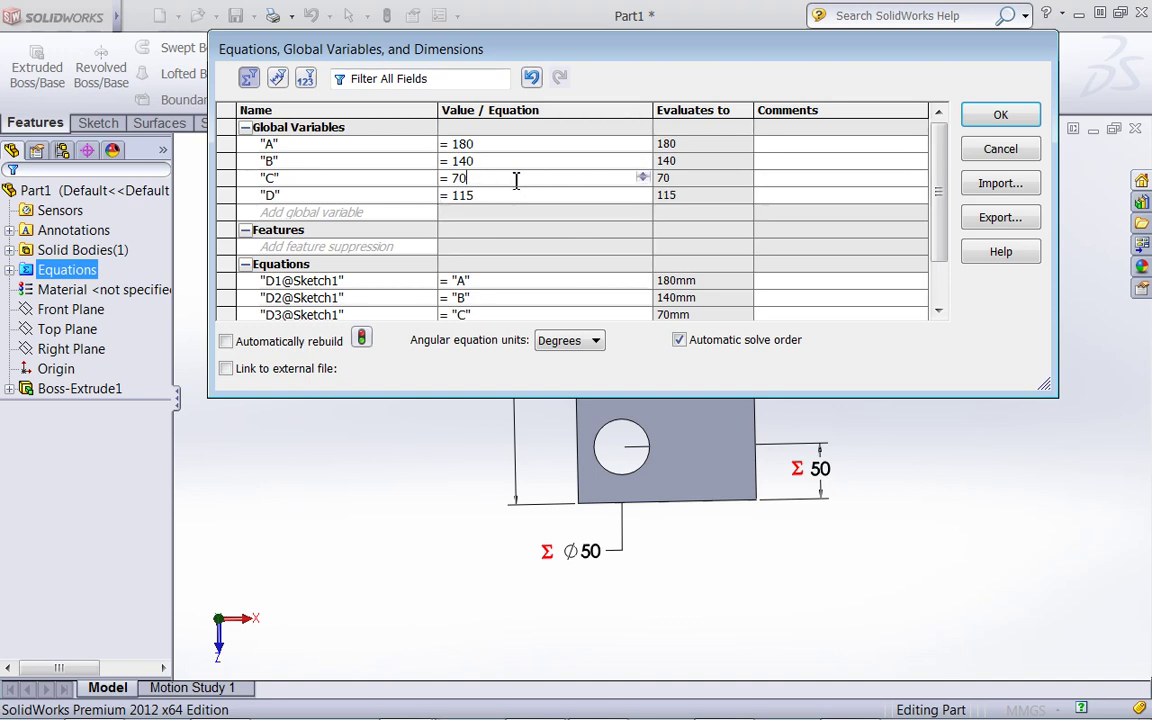
{"action": "left_click", "coordinate": [980, 117]}
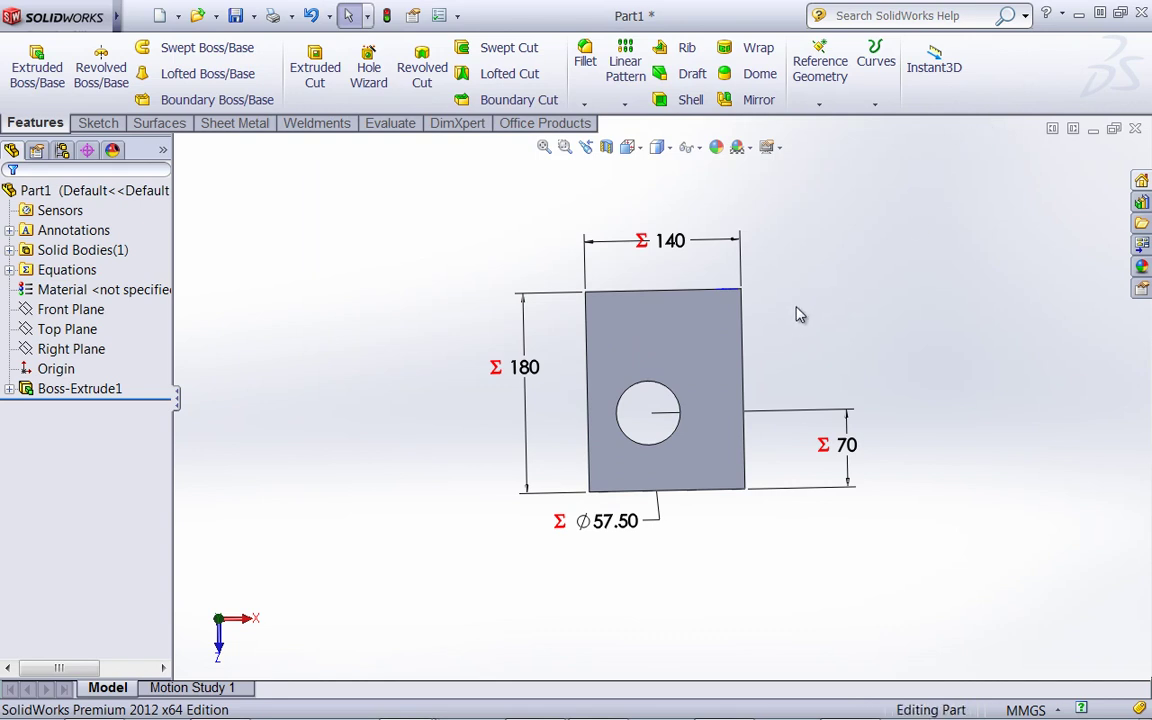
Step: Export only the global variables A to D to the linked file equations1.txt, excluding the four Sketch1 dimension equations from export and linking
{"action": "left_click", "coordinate": [50, 274]}
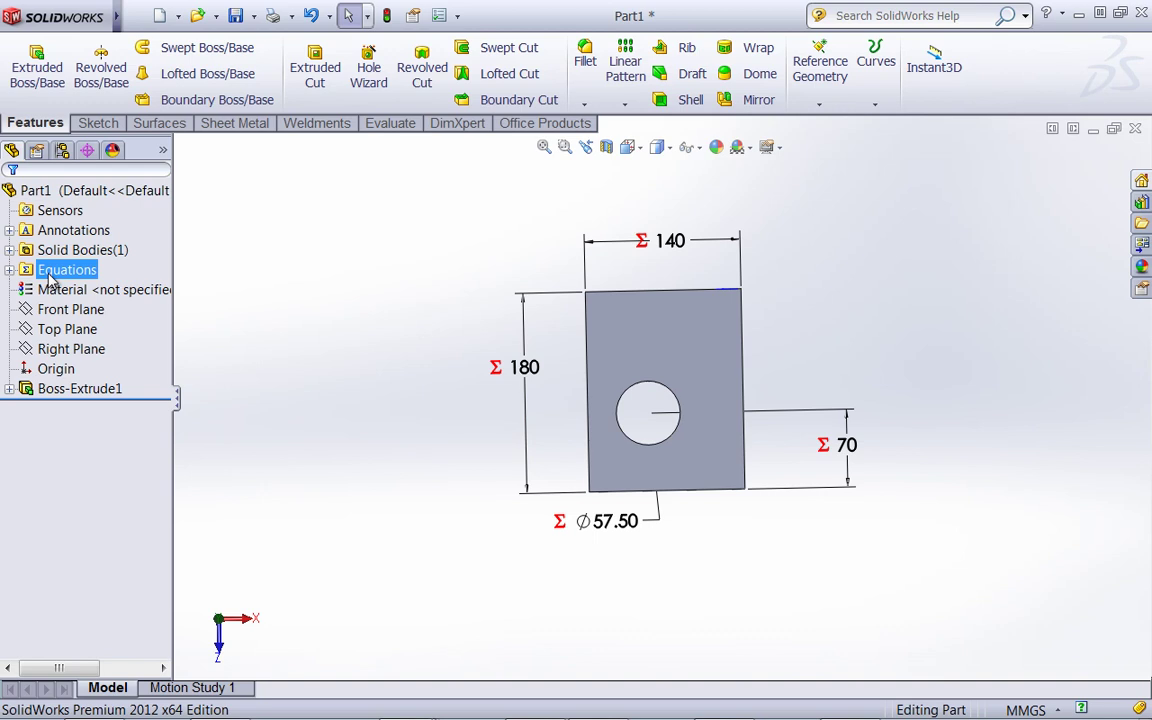
{"action": "right_click", "coordinate": [50, 280]}
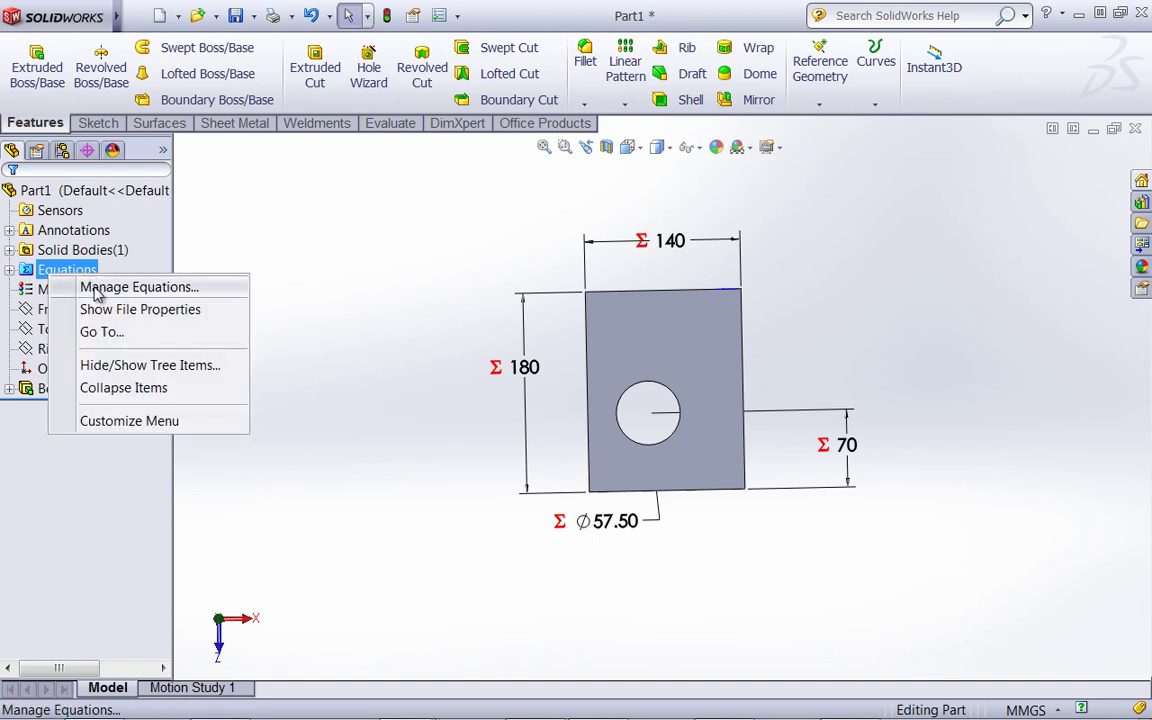
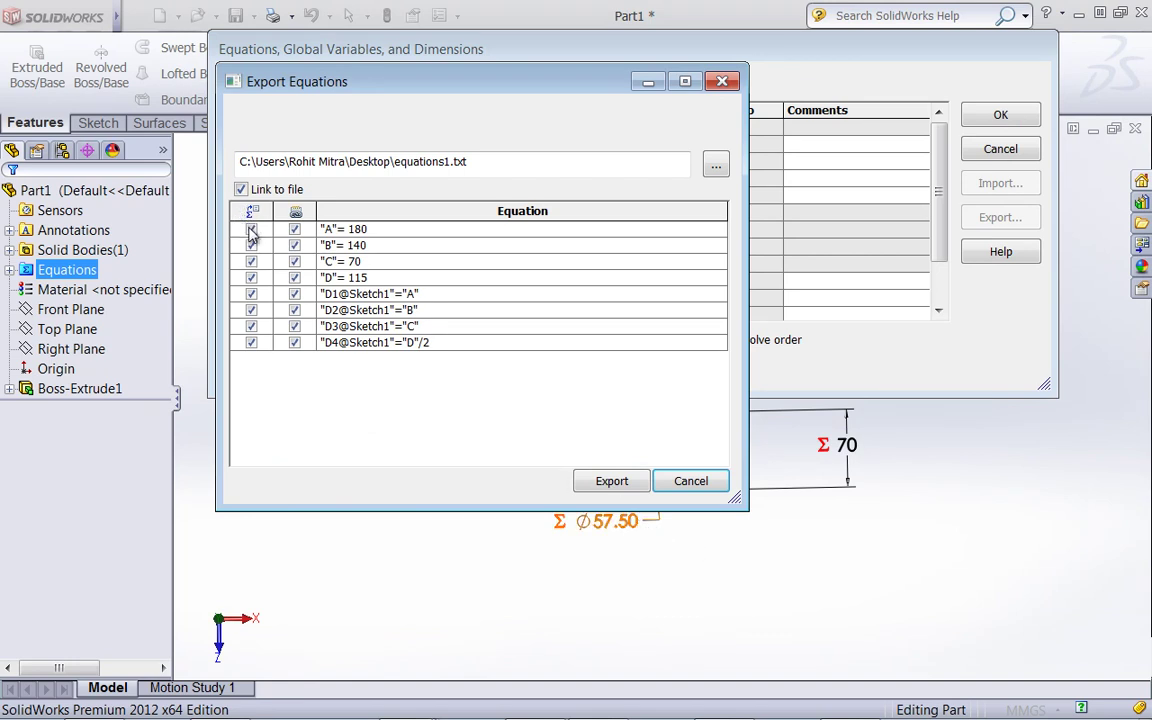
{"action": "left_click", "coordinate": [294, 310]}
{"action": "left_click", "coordinate": [294, 294]}
{"action": "left_click", "coordinate": [294, 326]}
{"action": "left_click", "coordinate": [294, 342]}
{"action": "left_click", "coordinate": [251, 342]}
{"action": "left_click", "coordinate": [251, 326]}
{"action": "left_click", "coordinate": [251, 310]}
{"action": "left_click", "coordinate": [251, 294]}
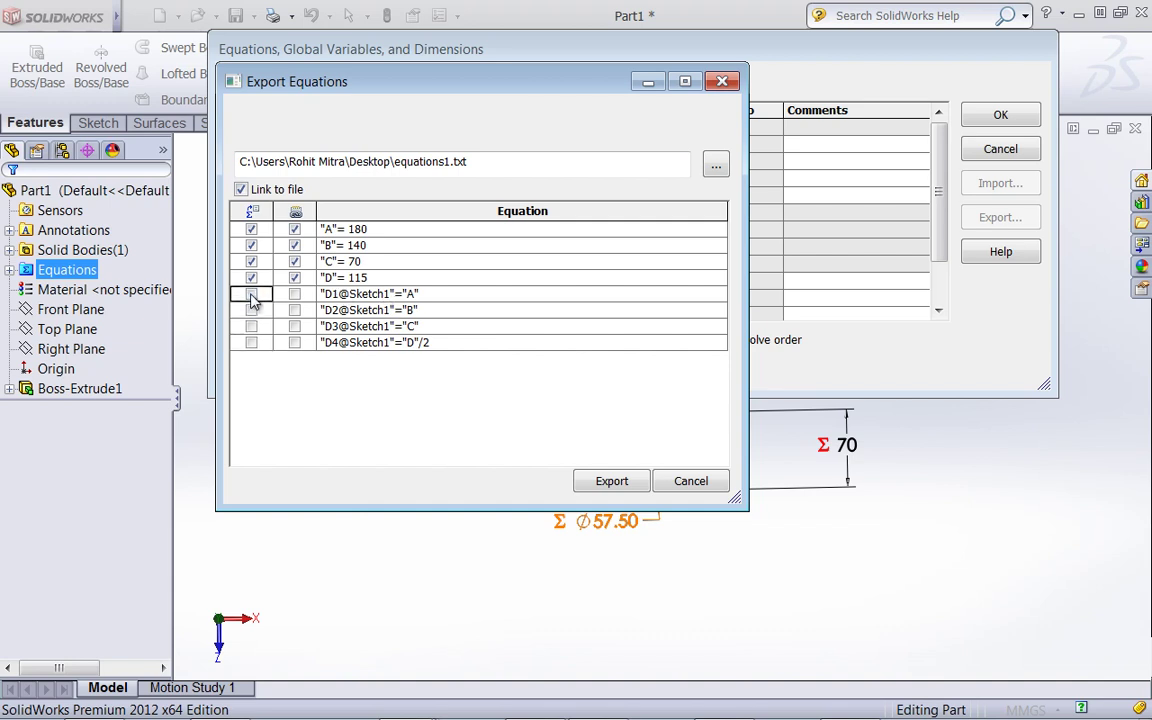
{"action": "left_click", "coordinate": [611, 481]}
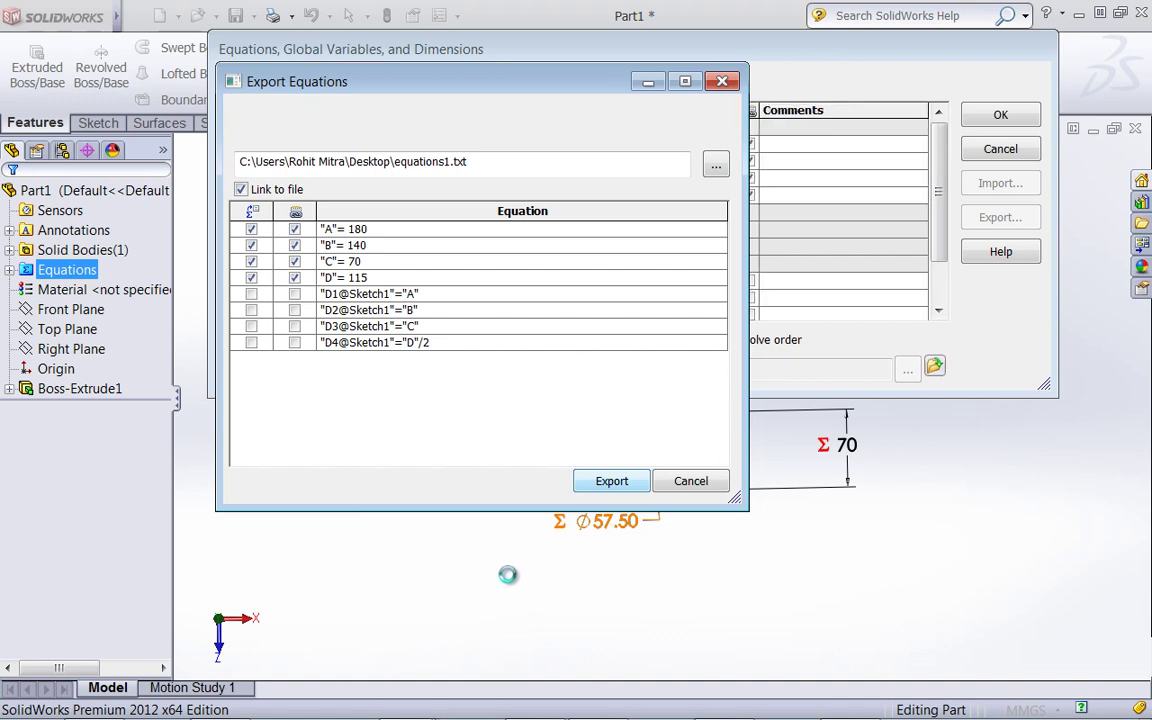
{"action": "left_click", "coordinate": [999, 116]}
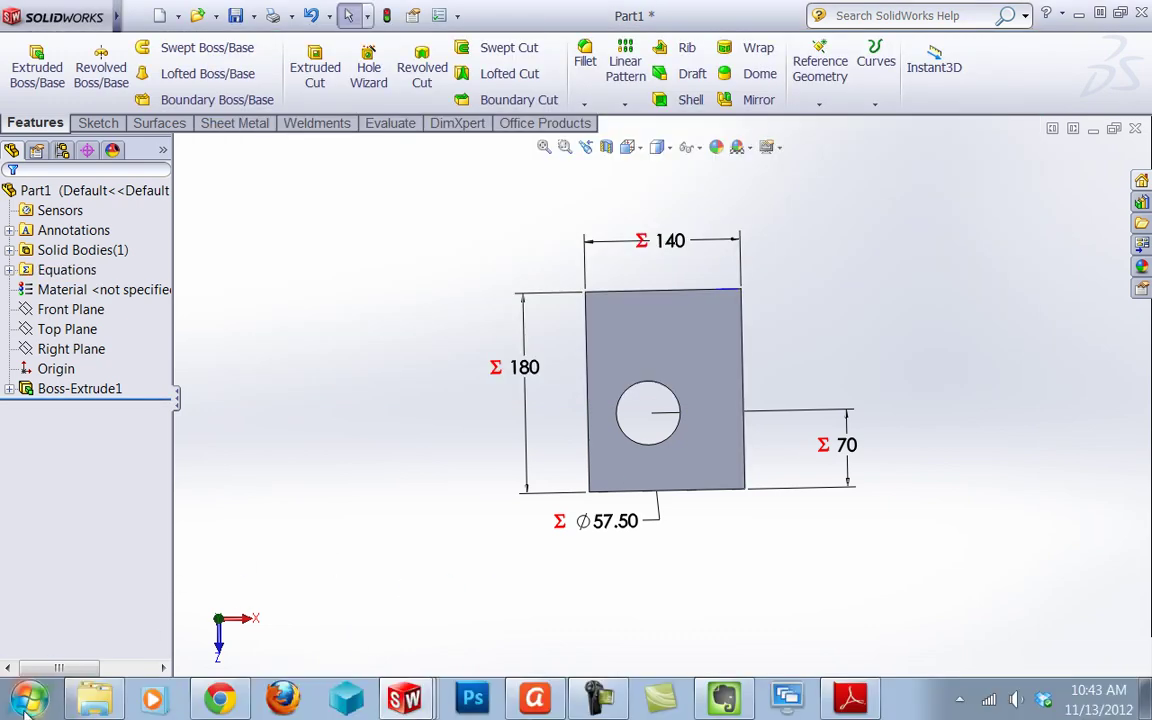
Step: Switch to Windows Explorer and open the equations text file from the Desktop in Notepad to read its variable definitions
{"action": "left_click", "coordinate": [30, 698]}
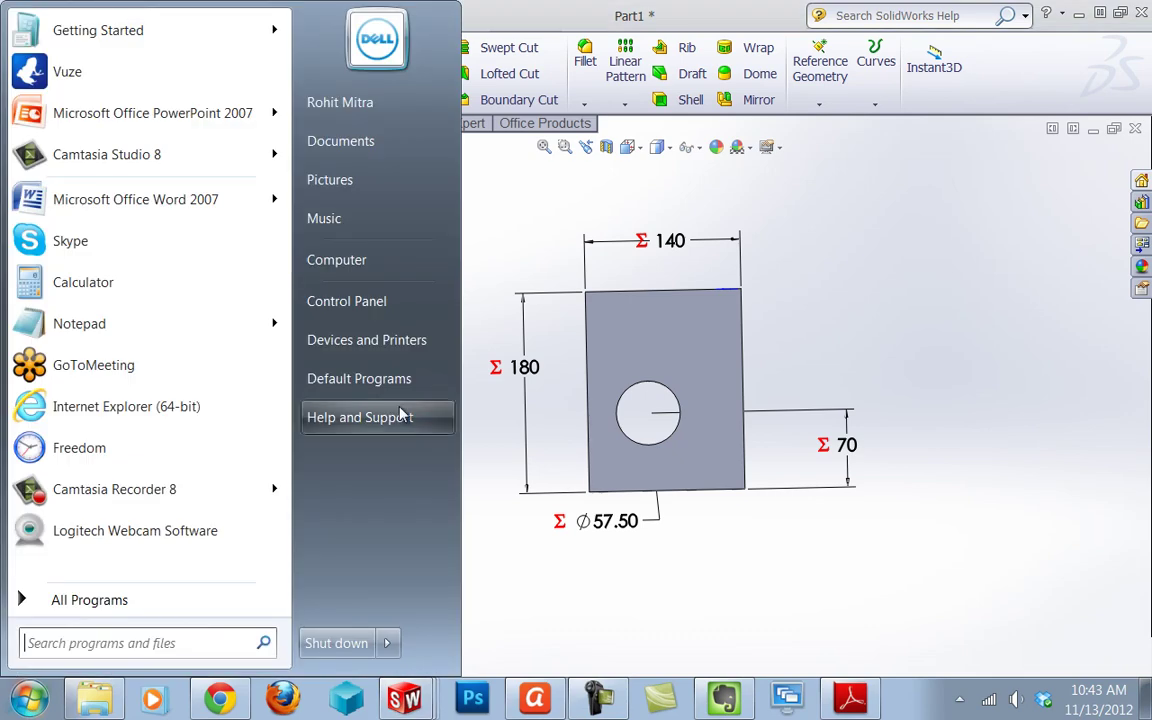
{"action": "left_click", "coordinate": [335, 261]}
{"action": "left_click", "coordinate": [168, 123]}
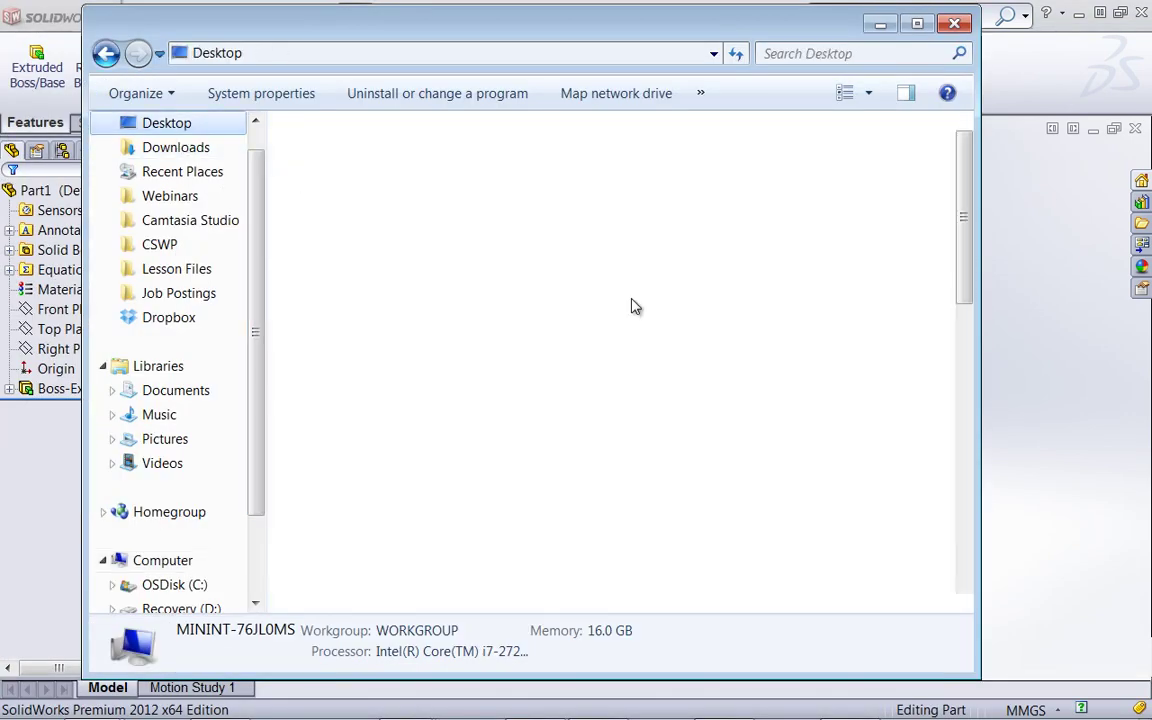
{"action": "scroll", "coordinate": [905, 458], "scroll_direction": "down", "scroll_amount": 5}
{"action": "scroll", "coordinate": [880, 460], "scroll_direction": "down", "scroll_amount": 5}
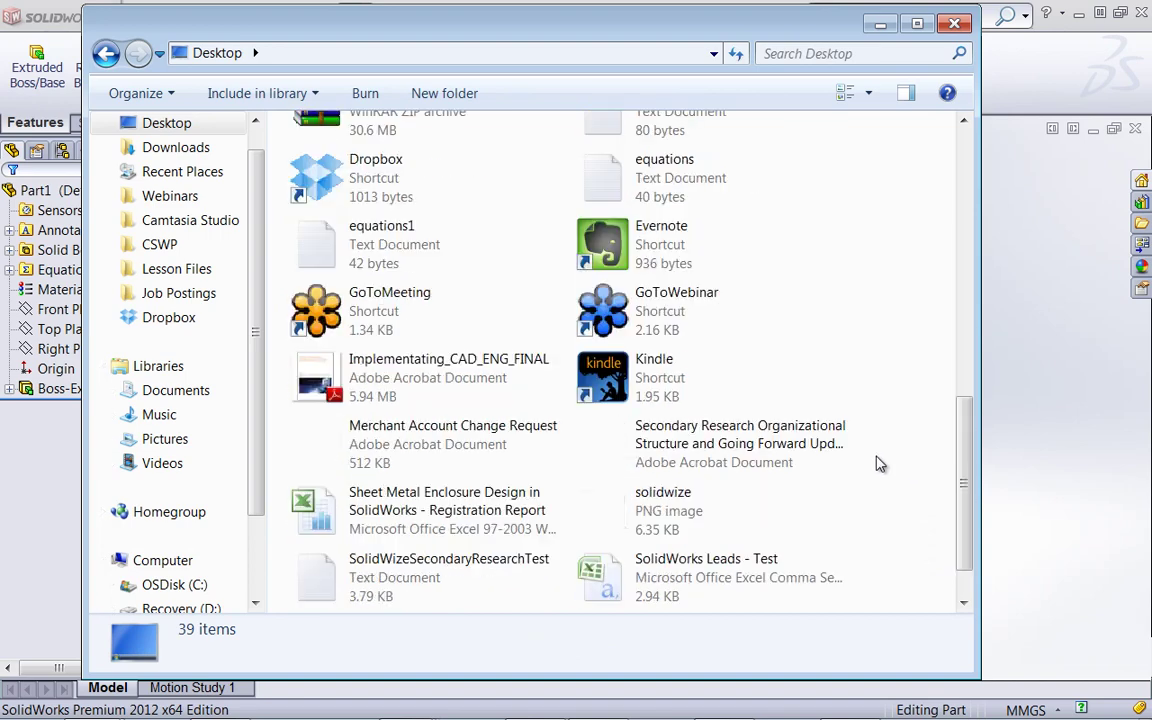
{"action": "scroll", "coordinate": [661, 334], "scroll_direction": "up", "scroll_amount": 5}
{"action": "left_click", "coordinate": [648, 342]}
{"action": "double_click", "coordinate": [648, 342]}
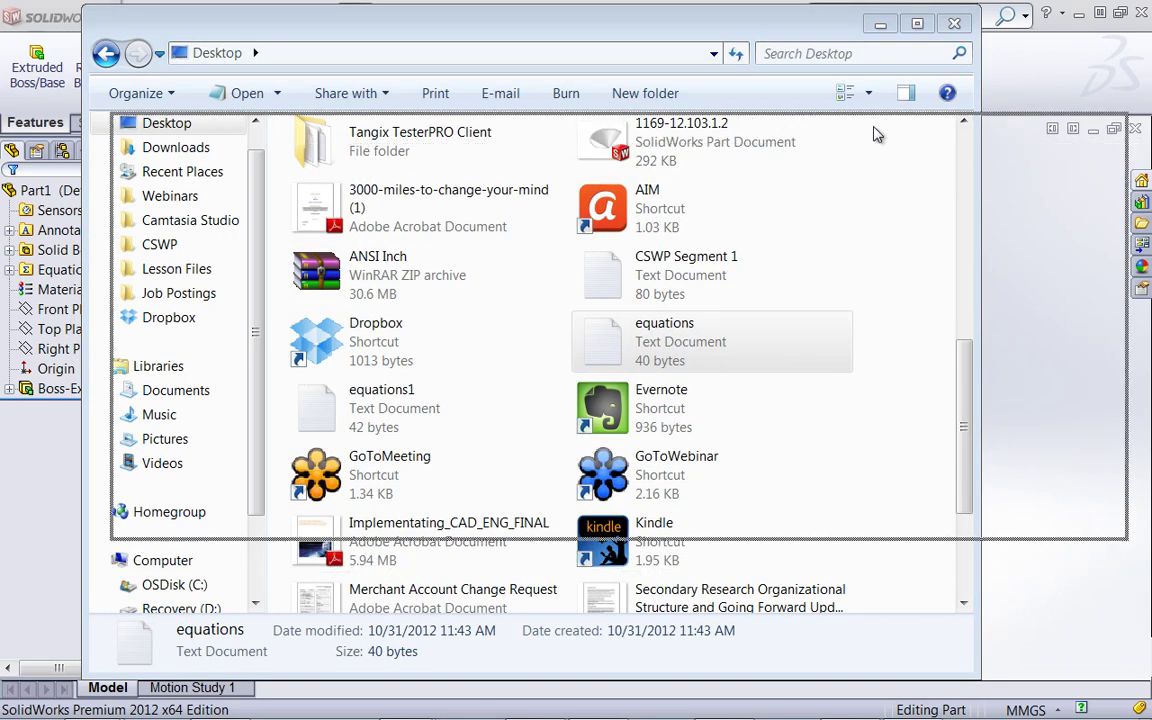
{"action": "left_click", "coordinate": [953, 24]}
{"action": "left_click_drag", "start_coordinate": [322, 138], "coordinate": [433, 151]}
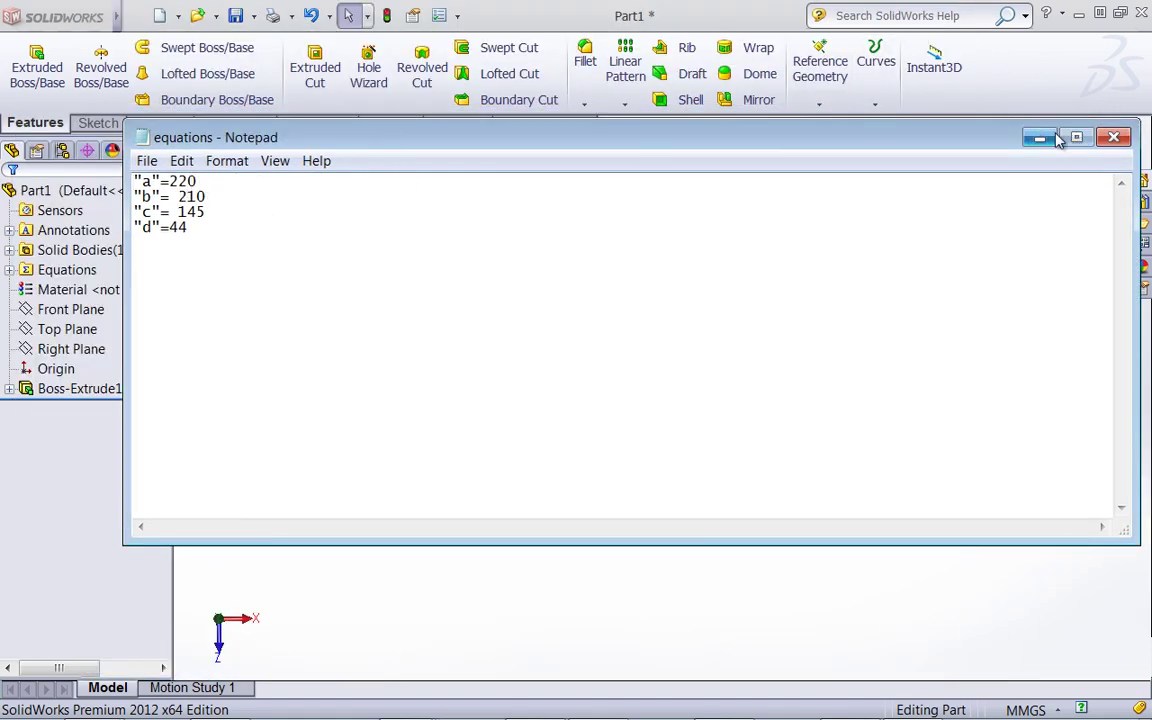
Step: Try unlinking global variable A from the external file equations1.txt in the part's equation manager
{"action": "left_click", "coordinate": [50, 271]}
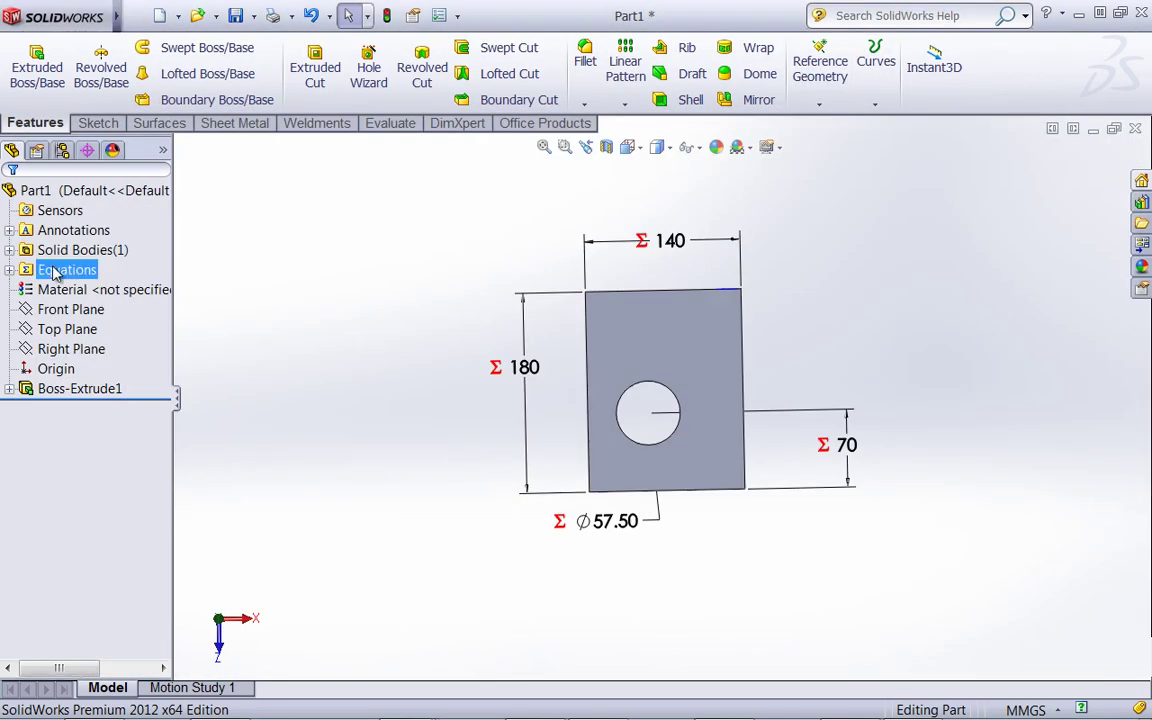
{"action": "right_click", "coordinate": [48, 272]}
{"action": "left_click", "coordinate": [86, 277]}
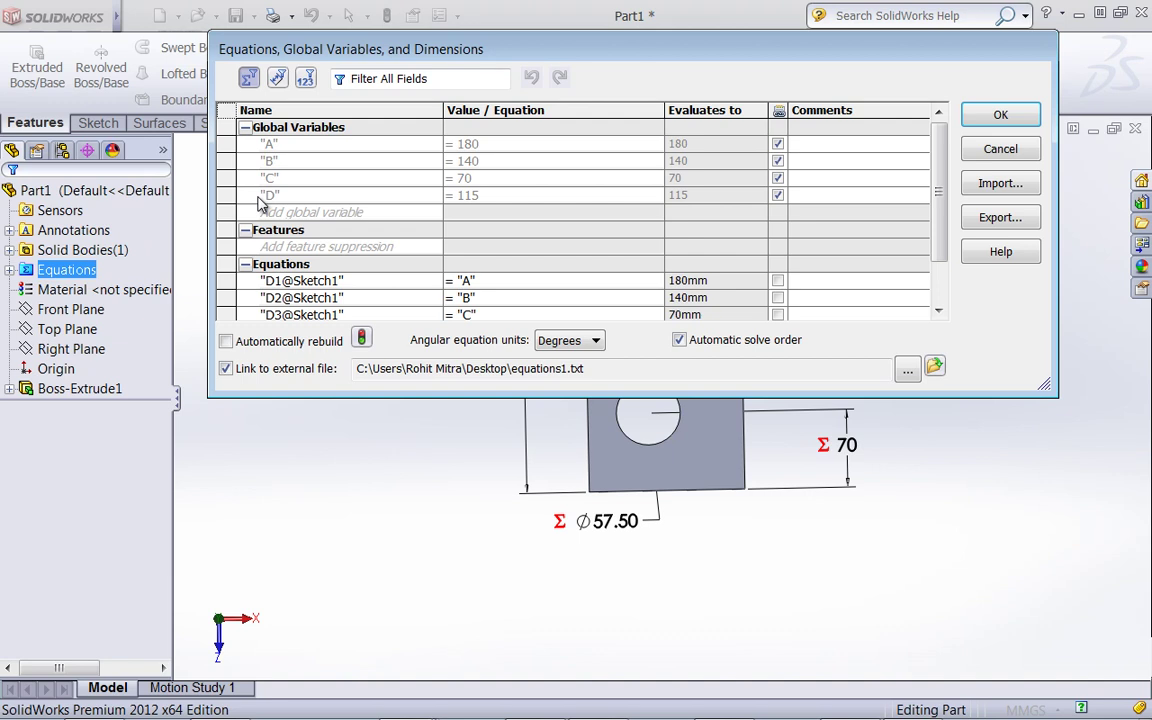
{"action": "left_click", "coordinate": [778, 144]}
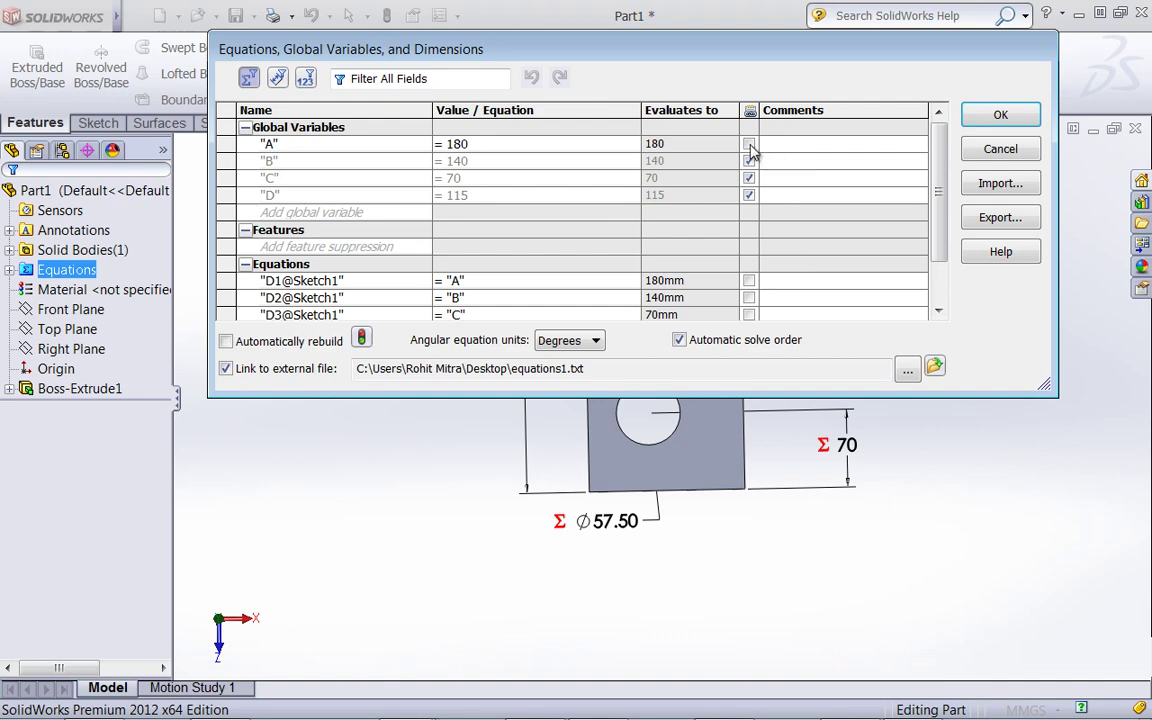
{"action": "left_click", "coordinate": [1000, 114]}
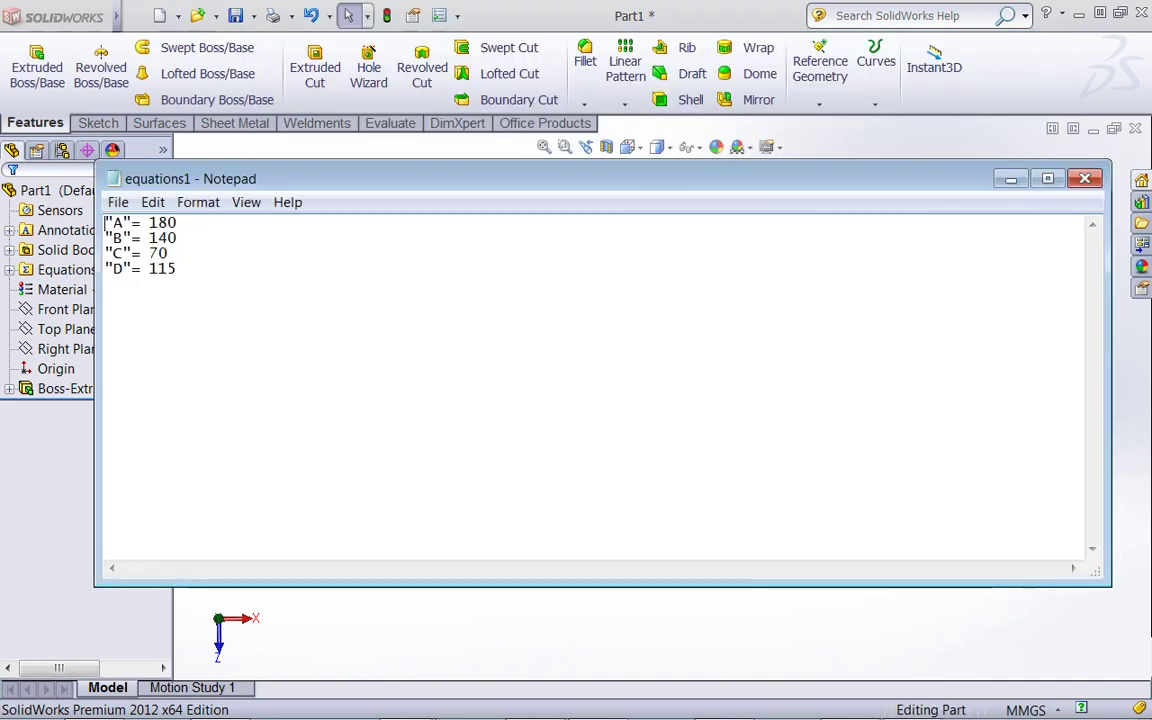
Step: Switch to the linked equations1 file in Notepad and set A to 200, B to 220 and C to 90
{"action": "left_click", "coordinate": [330, 635]}
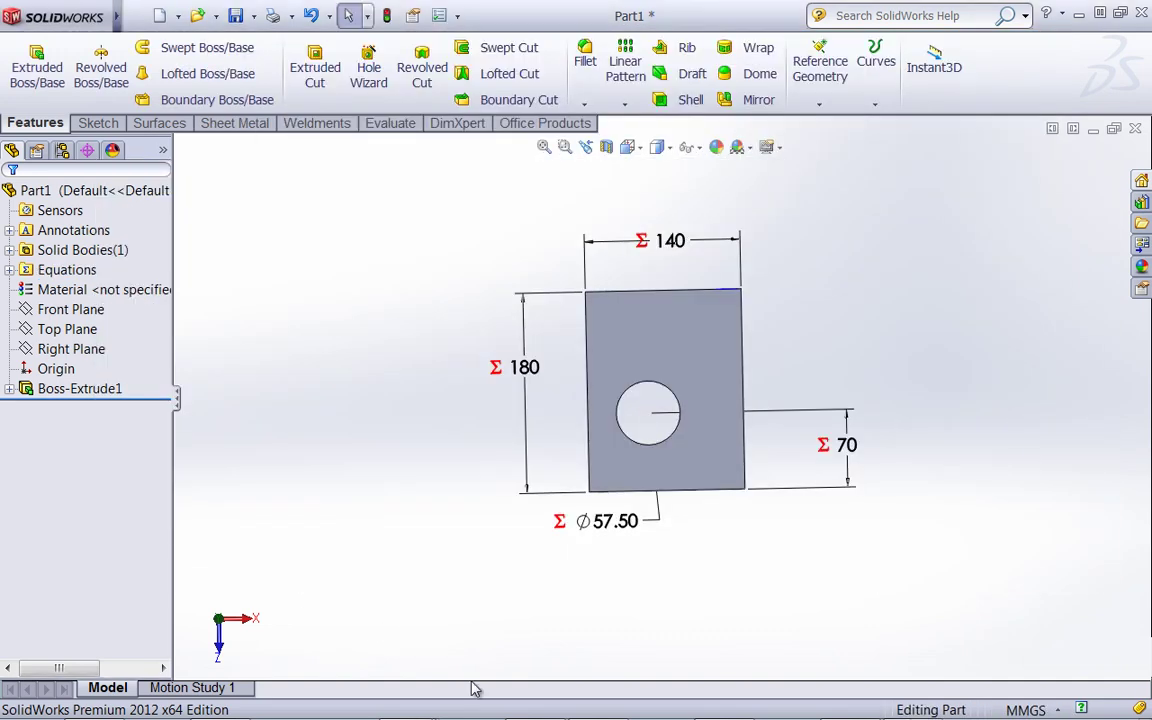
{"action": "left_click", "coordinate": [918, 702]}
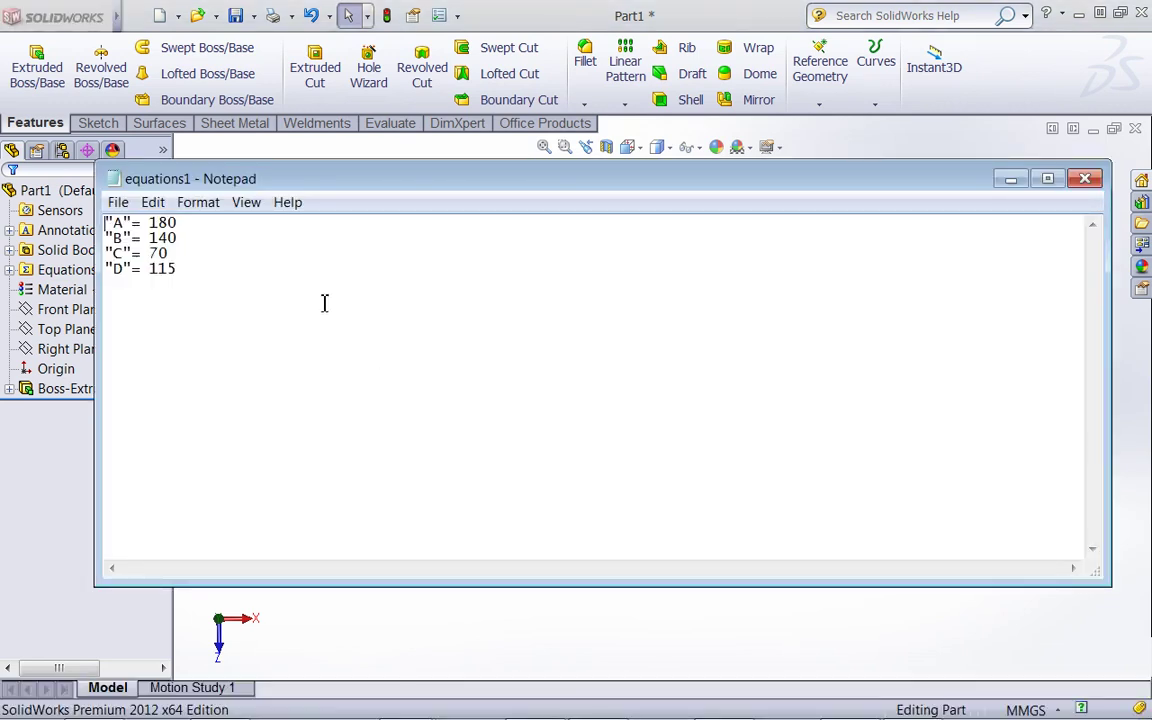
{"action": "left_click_drag", "start_coordinate": [178, 223], "coordinate": [157, 221]}
{"action": "type", "text": "200"}
{"action": "left_click_drag", "start_coordinate": [179, 238], "coordinate": [148, 238]}
{"action": "type", "text": "220"}
{"action": "mouse_move", "coordinate": [167, 252]}
{"action": "left_mouse_down"}
{"action": "mouse_move", "coordinate": [147, 244]}
{"action": "mouse_move", "coordinate": [156, 268]}
{"action": "left_mouse_up"}
{"action": "type", "text": "90"}
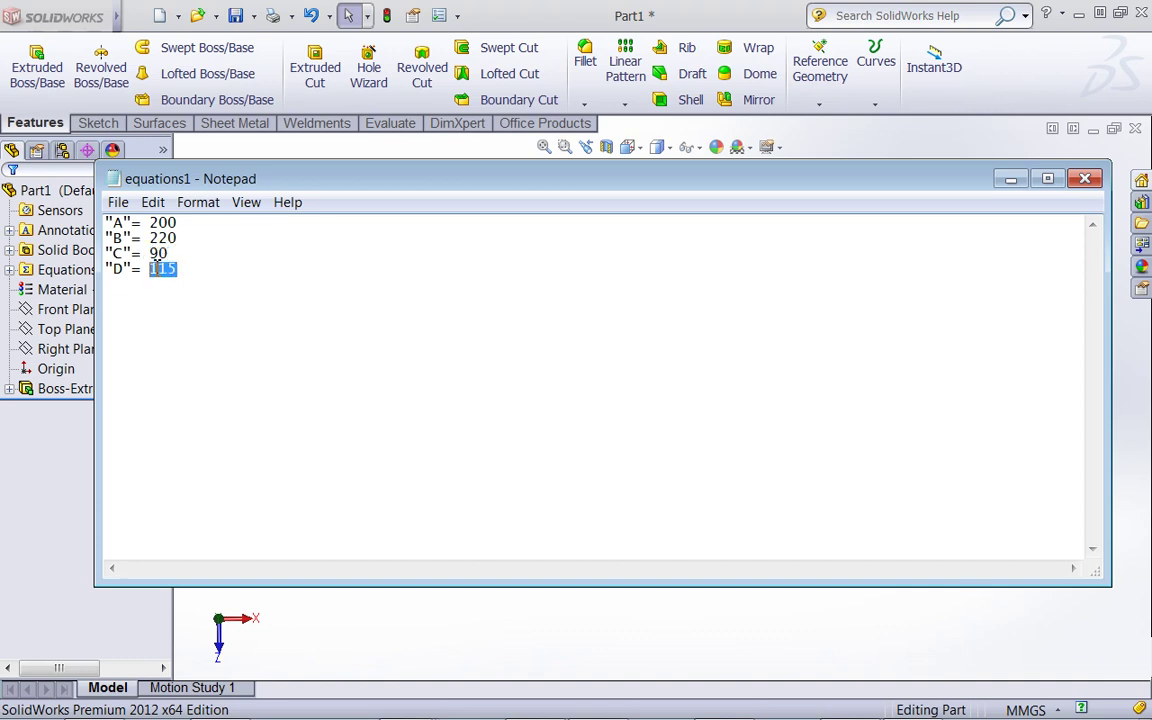
Step: Set D to 120 in the equations1 text file, save it and close Notepad
{"action": "type", "text": "12"}
{"action": "left_click", "coordinate": [118, 202]}
{"action": "left_click", "coordinate": [132, 268]}
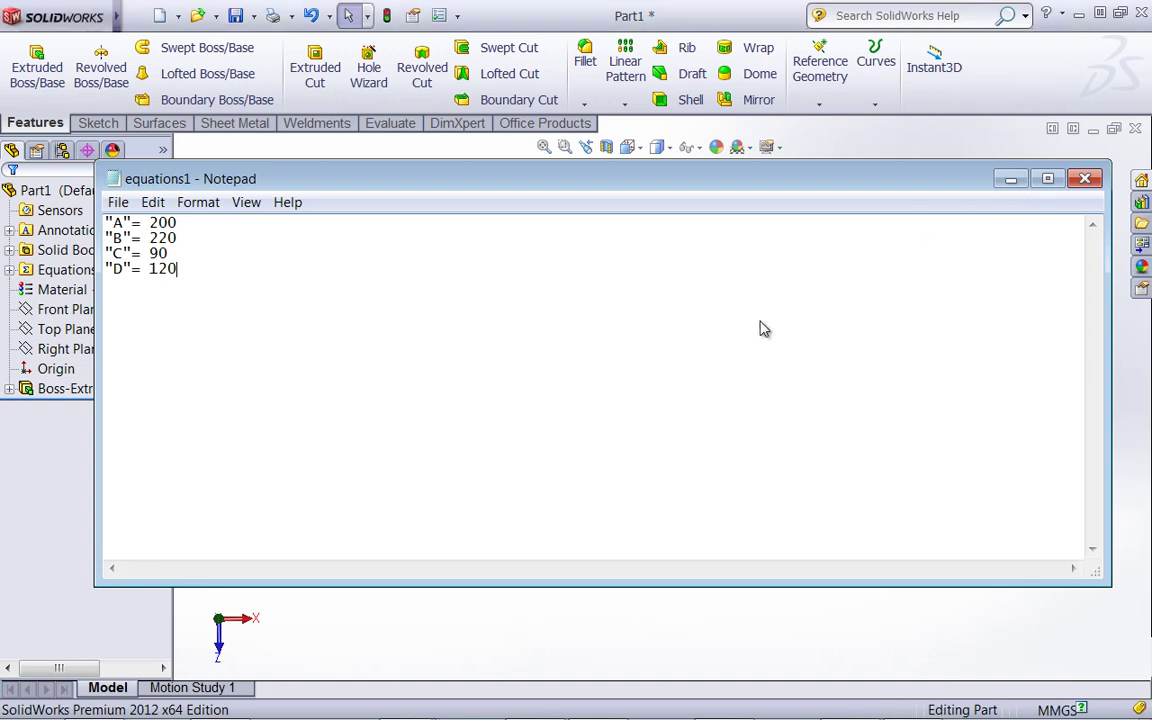
{"action": "key", "text": "alt+F4"}
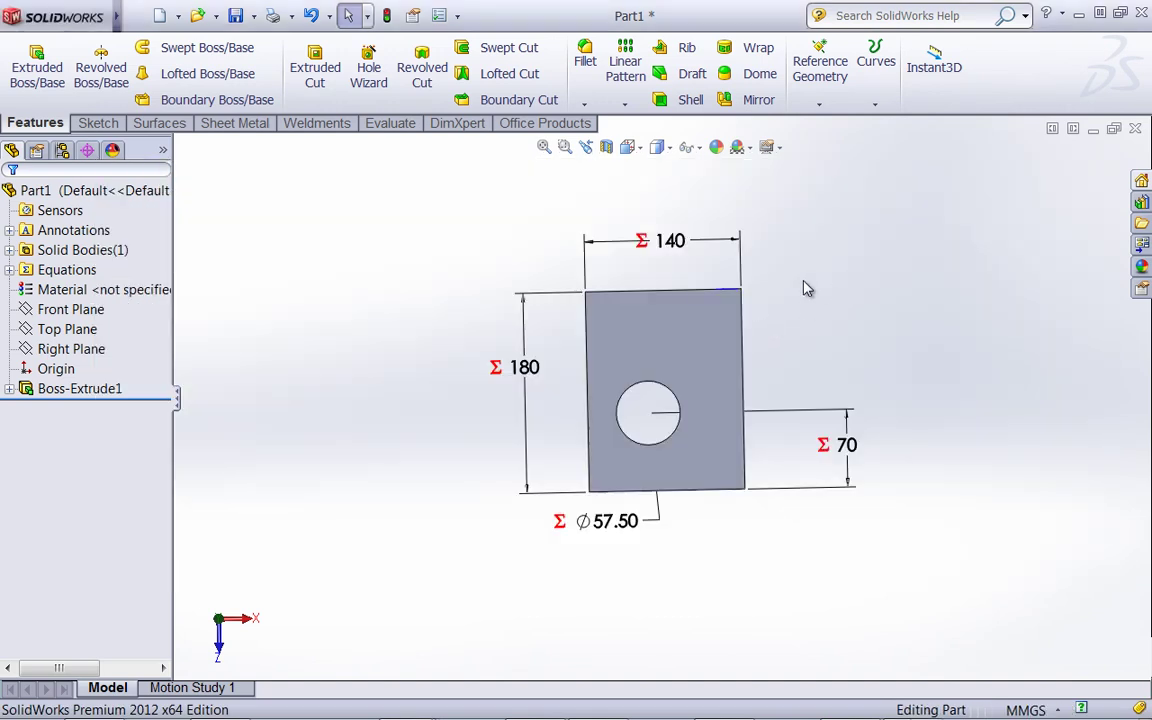
Step: Rebuild the part from the edited equations file and check the linked global variables in the equation manager
{"action": "left_click", "coordinate": [389, 17]}
{"action": "mouse_move", "coordinate": [887, 381]}
{"action": "middle_mouse_down"}
{"action": "mouse_move", "coordinate": [867, 319]}
{"action": "mouse_move", "coordinate": [896, 374]}
{"action": "middle_mouse_up"}
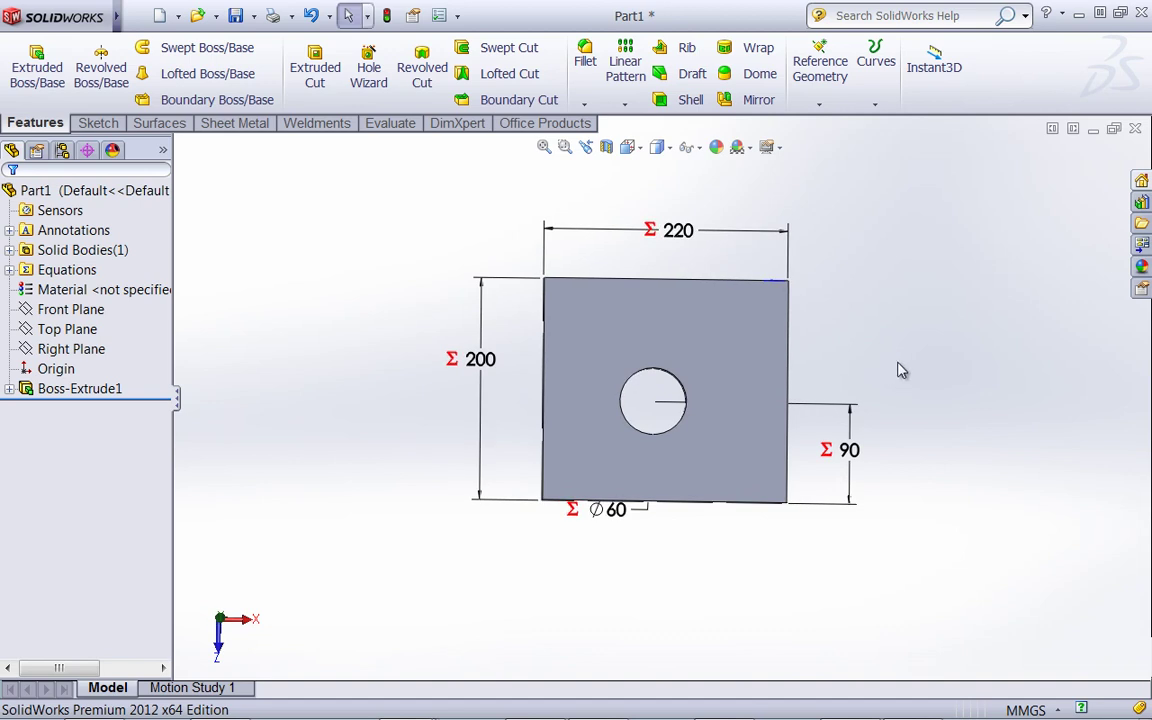
{"action": "right_click", "coordinate": [86, 268]}
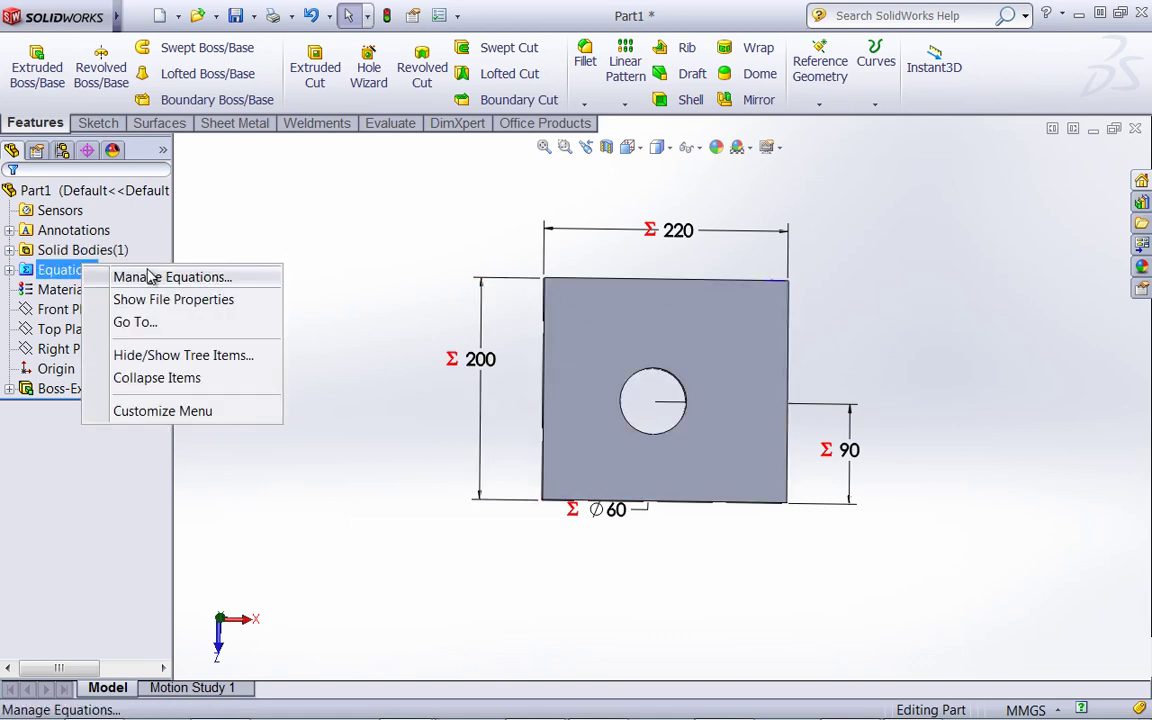
{"action": "left_click", "coordinate": [150, 277]}
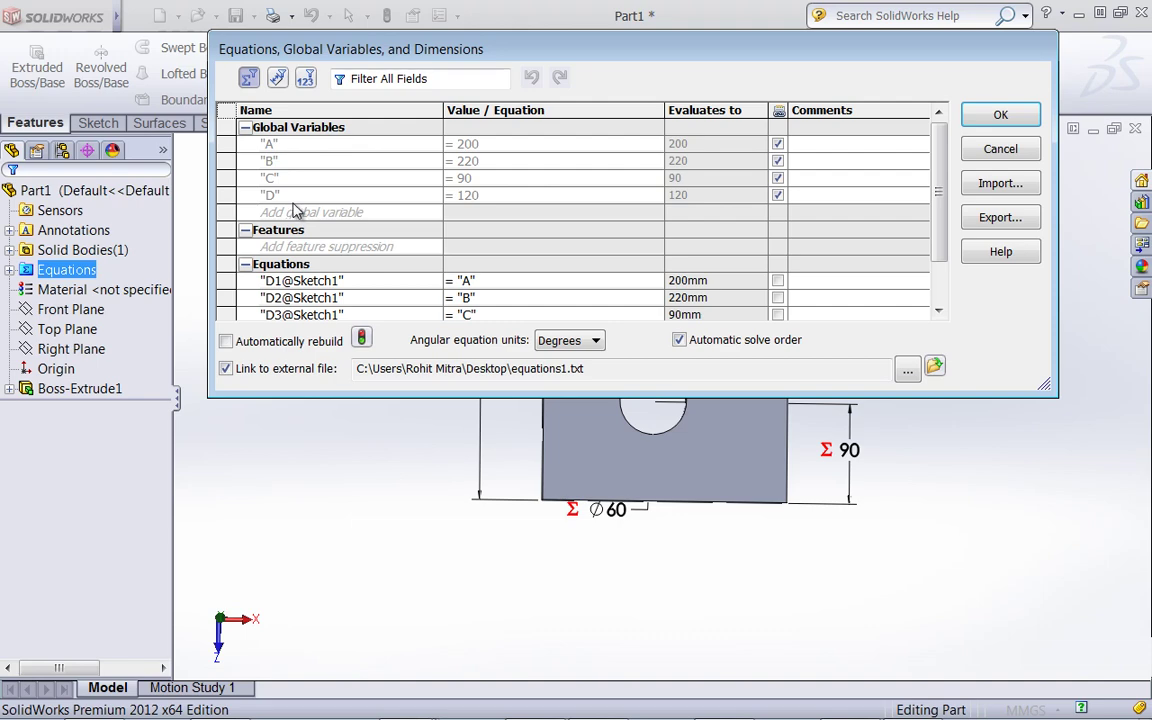
{"action": "left_click", "coordinate": [1001, 116]}
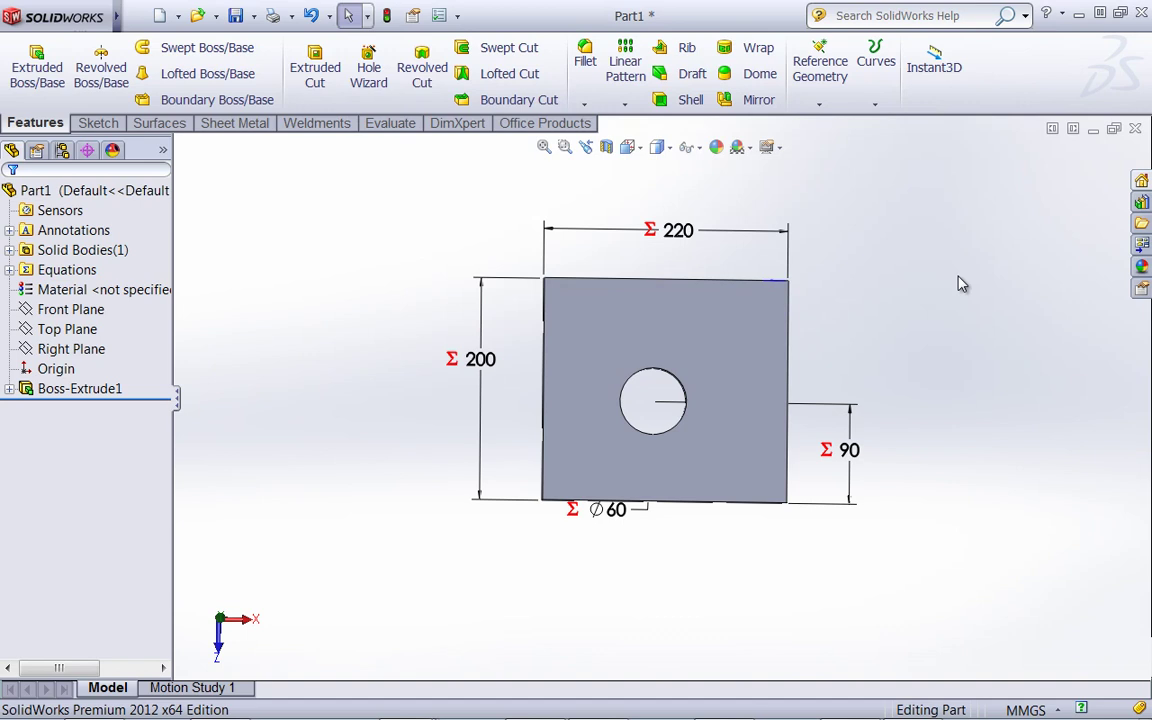